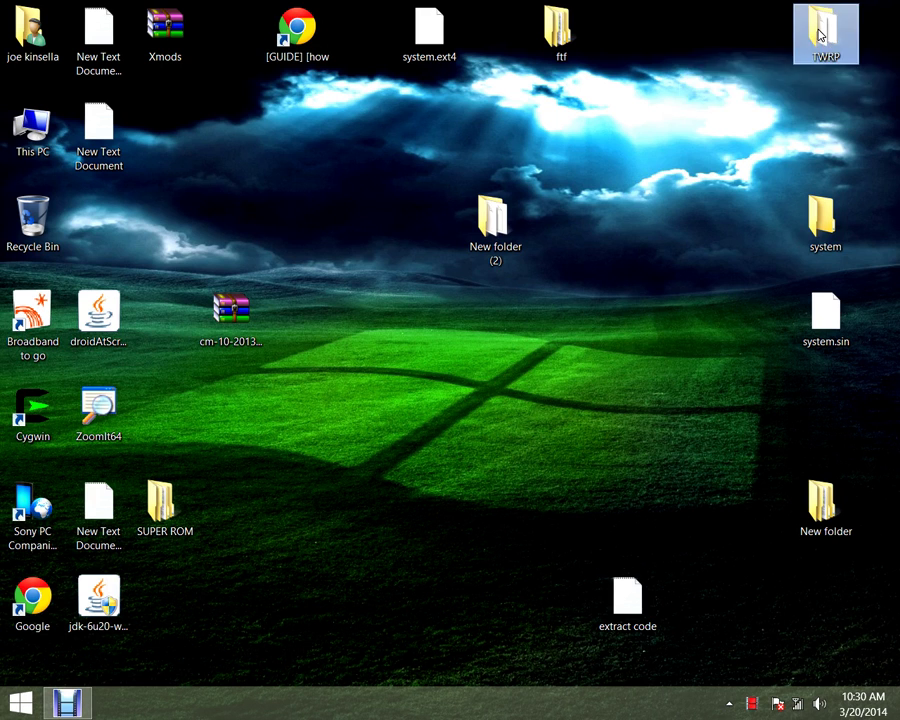
- Open the Xperia E (C1505)_11.3.A.2.23_Unbranded archive from the TWRP folder and select system.sin in it
{"action": "right_click", "coordinate": [820, 35]}
{"action": "key", "text": "Escape"}
{"action": "double_click", "coordinate": [820, 35]}
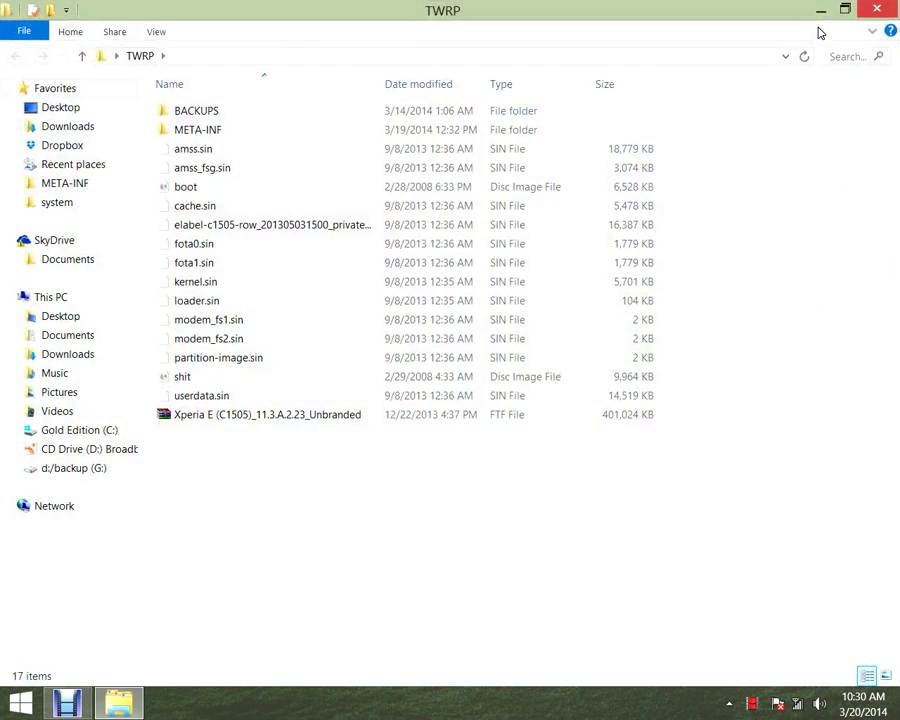
{"action": "double_click", "coordinate": [249, 418]}
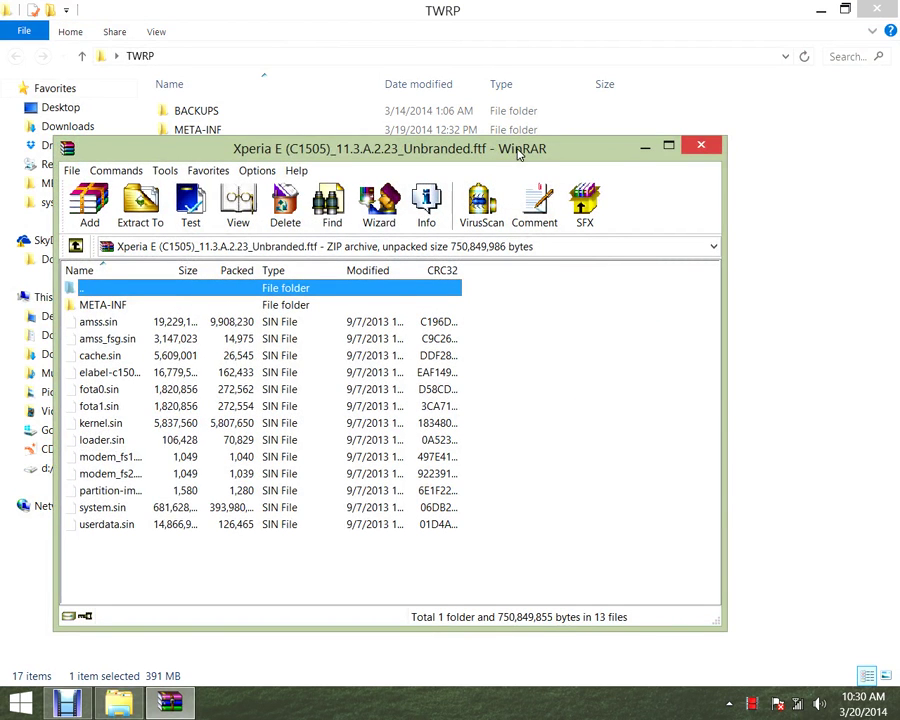
{"action": "left_click_drag", "start_coordinate": [515, 148], "coordinate": [573, 109]}
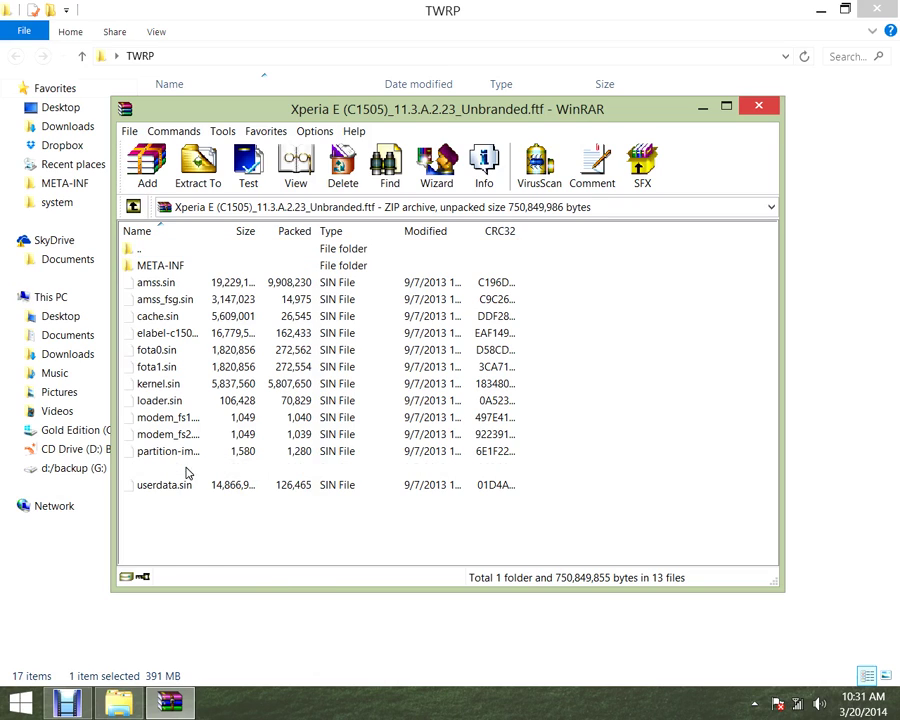
{"action": "left_click", "coordinate": [188, 470]}
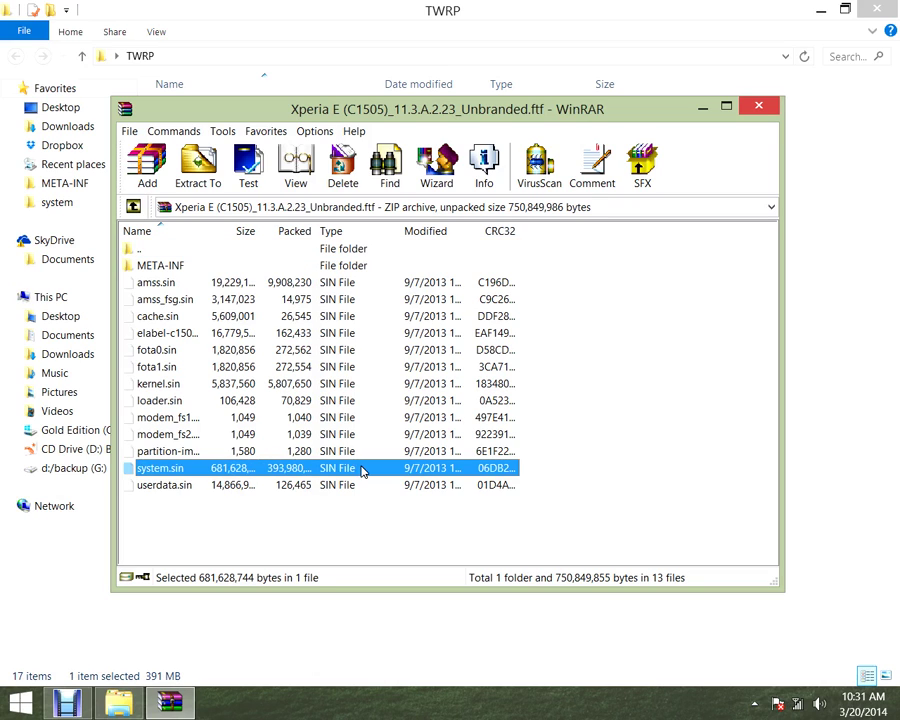
- Close the archive and the TWRP folder, and move the system.sin file to a free spot on the desktop
{"action": "left_click_drag", "start_coordinate": [365, 471], "coordinate": [745, 245]}
{"action": "left_click_drag", "start_coordinate": [875, 18], "coordinate": [876, 12]}
{"action": "left_click", "coordinate": [876, 10]}
{"action": "left_click", "coordinate": [758, 106]}
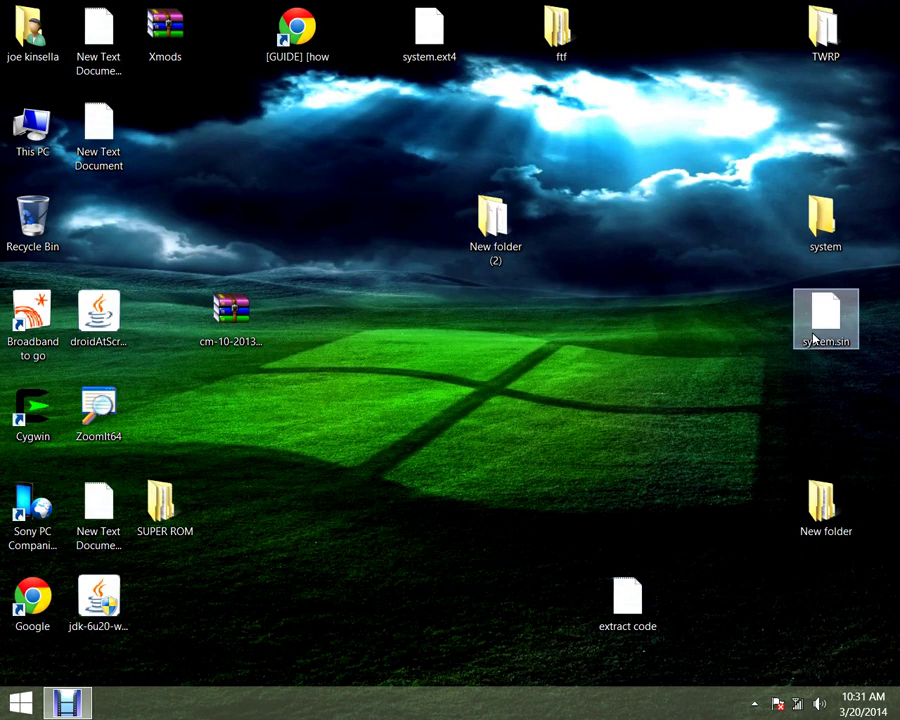
{"action": "left_click_drag", "start_coordinate": [826, 308], "coordinate": [764, 320]}
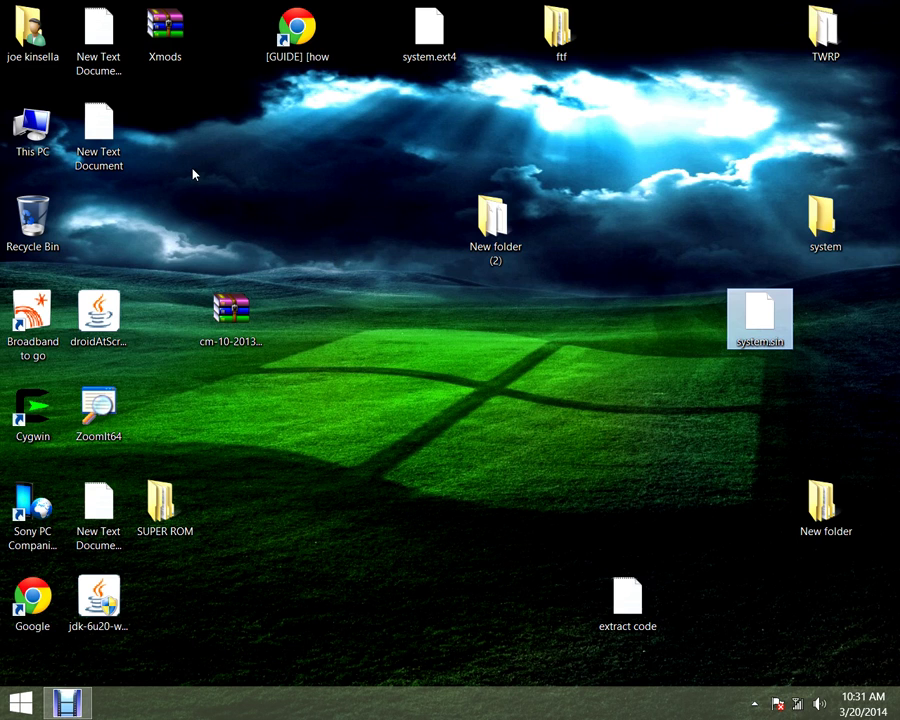
- Open the sin folder at C:\Flashtool\custom\sin
{"action": "double_click", "coordinate": [32, 125]}
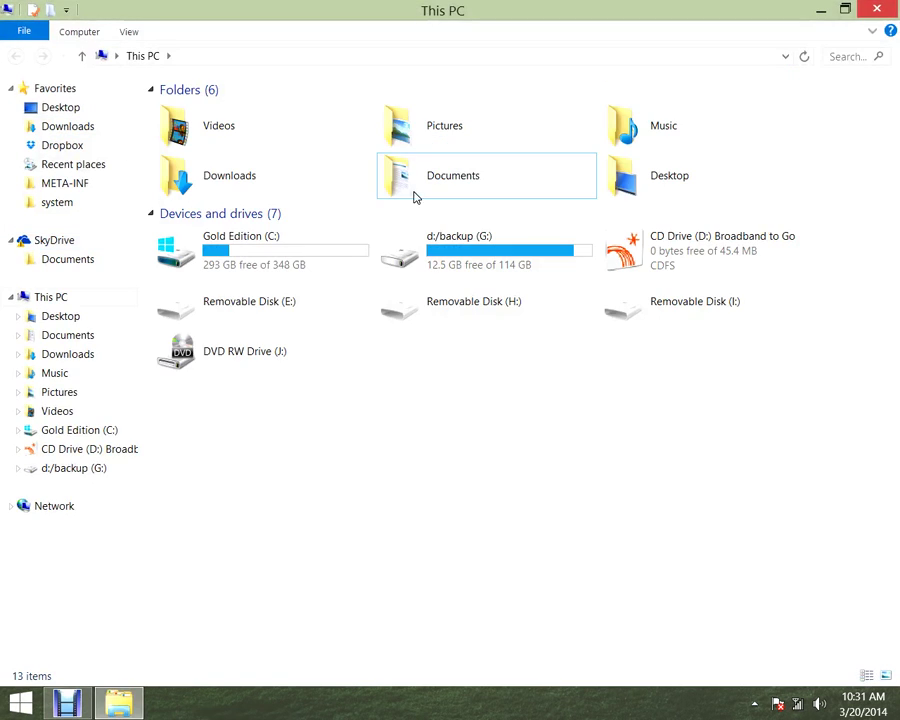
{"action": "double_click", "coordinate": [281, 258]}
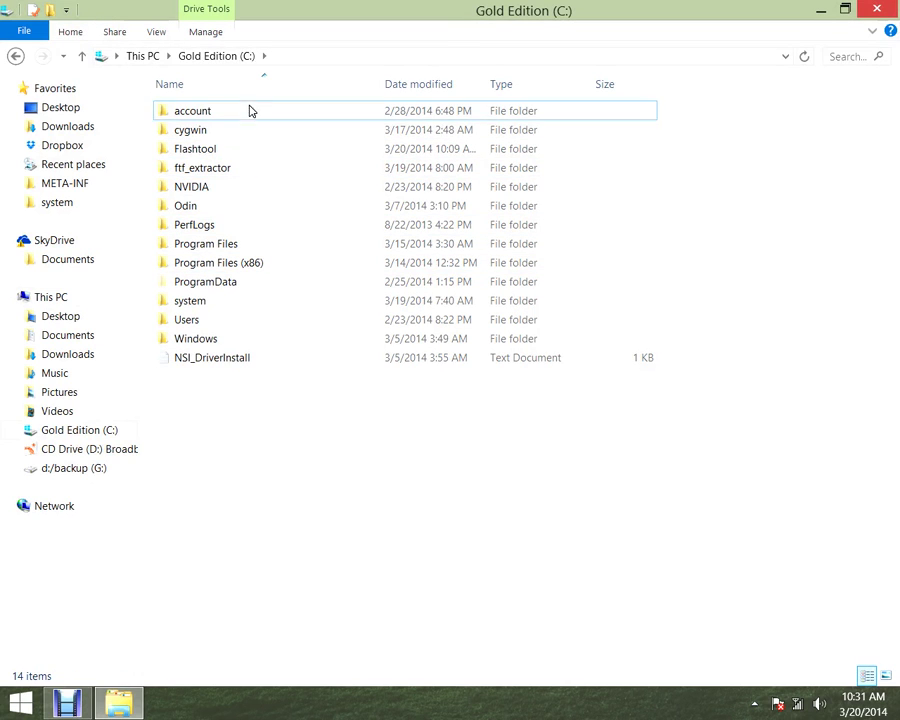
{"action": "double_click", "coordinate": [250, 149]}
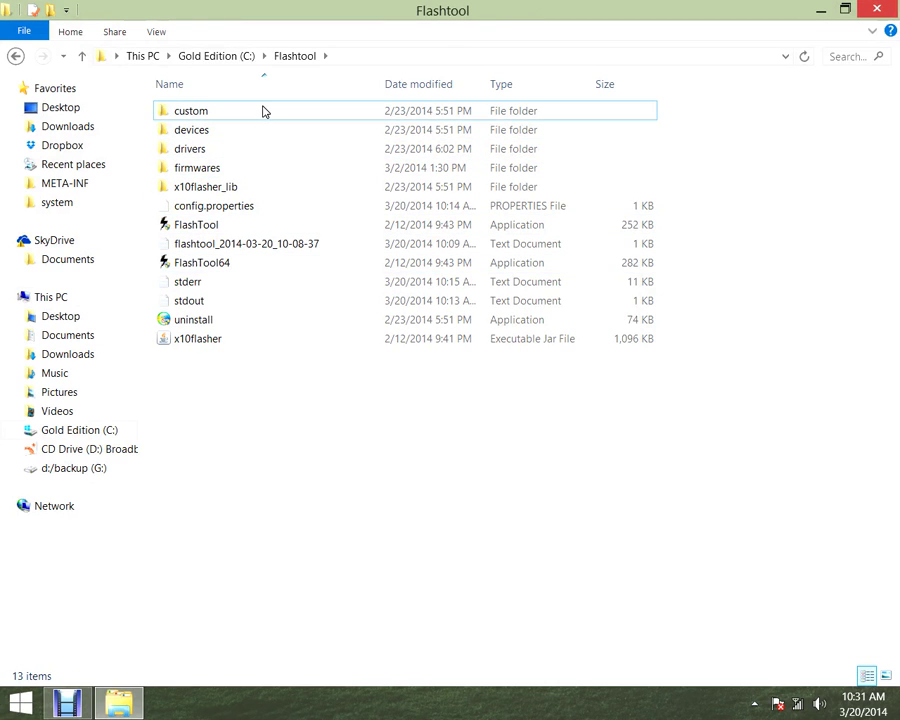
{"action": "double_click", "coordinate": [263, 111]}
{"action": "left_click", "coordinate": [275, 196]}
{"action": "double_click", "coordinate": [275, 196]}
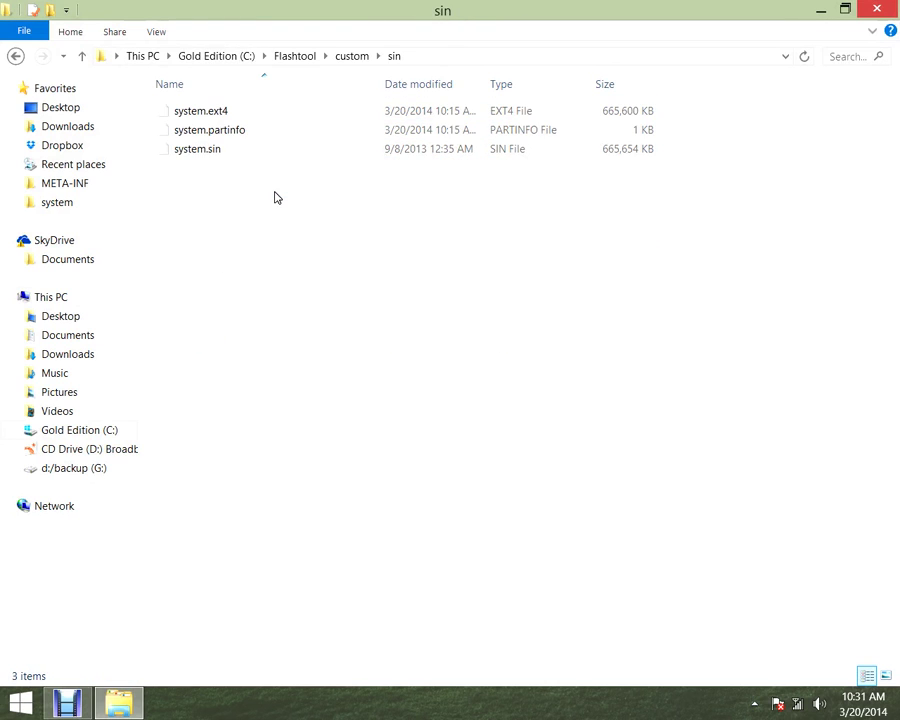
- Delete system.ext4 and system.partinfo from the sin folder, keeping only system.sin
{"action": "right_click", "coordinate": [237, 113]}
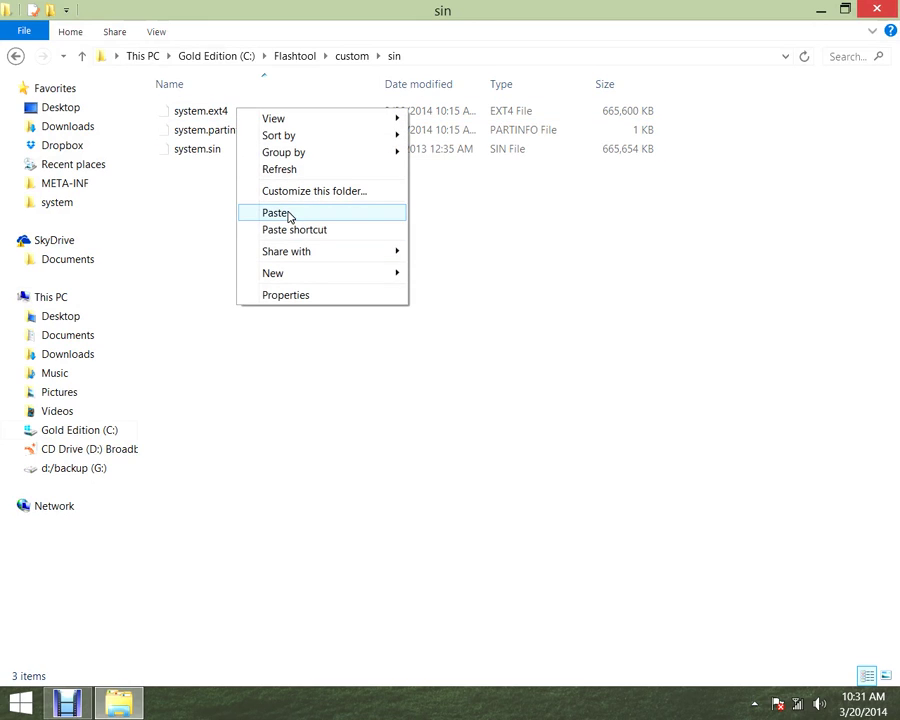
{"action": "left_click", "coordinate": [227, 113]}
{"action": "right_click", "coordinate": [228, 113]}
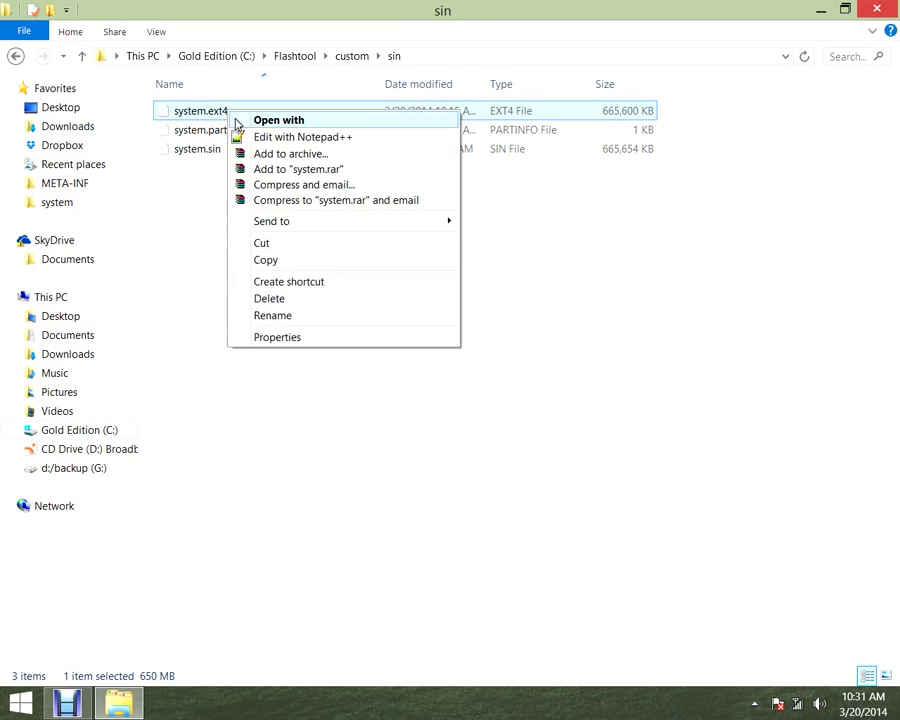
{"action": "left_click", "coordinate": [306, 299]}
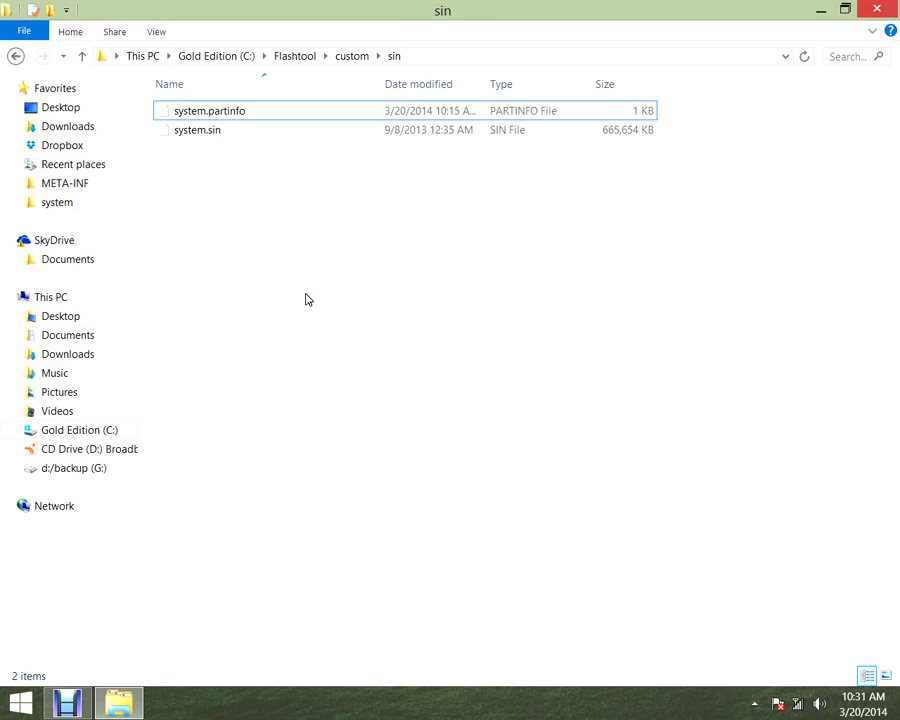
{"action": "left_click", "coordinate": [277, 112]}
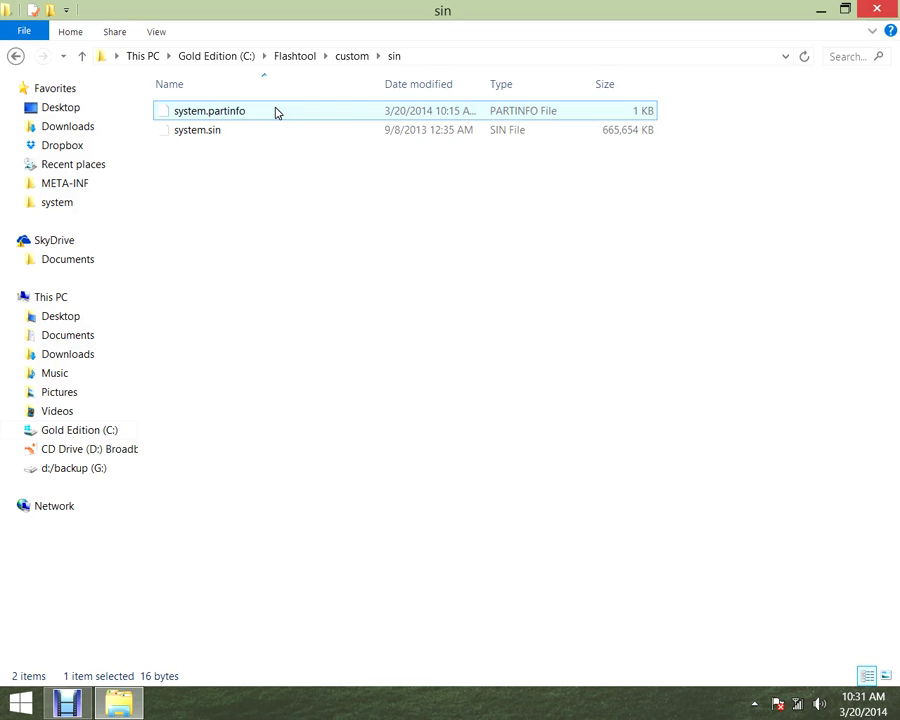
{"action": "right_click", "coordinate": [277, 112]}
{"action": "left_click", "coordinate": [350, 298]}
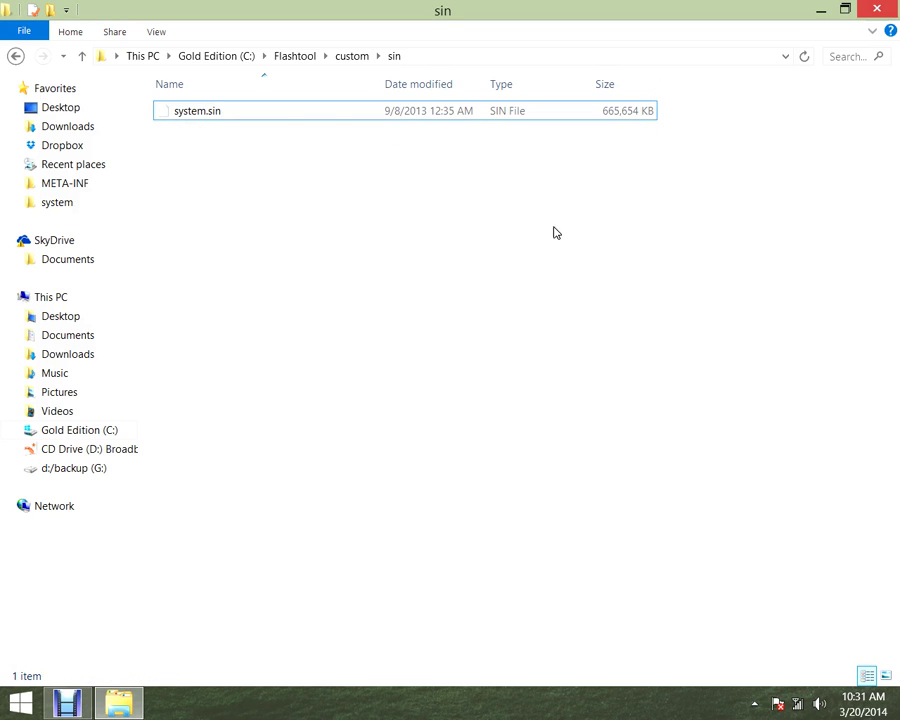
- Go back from the sin folder to the main Flashtool folder and show it full screen
{"action": "double_click", "coordinate": [637, 6]}
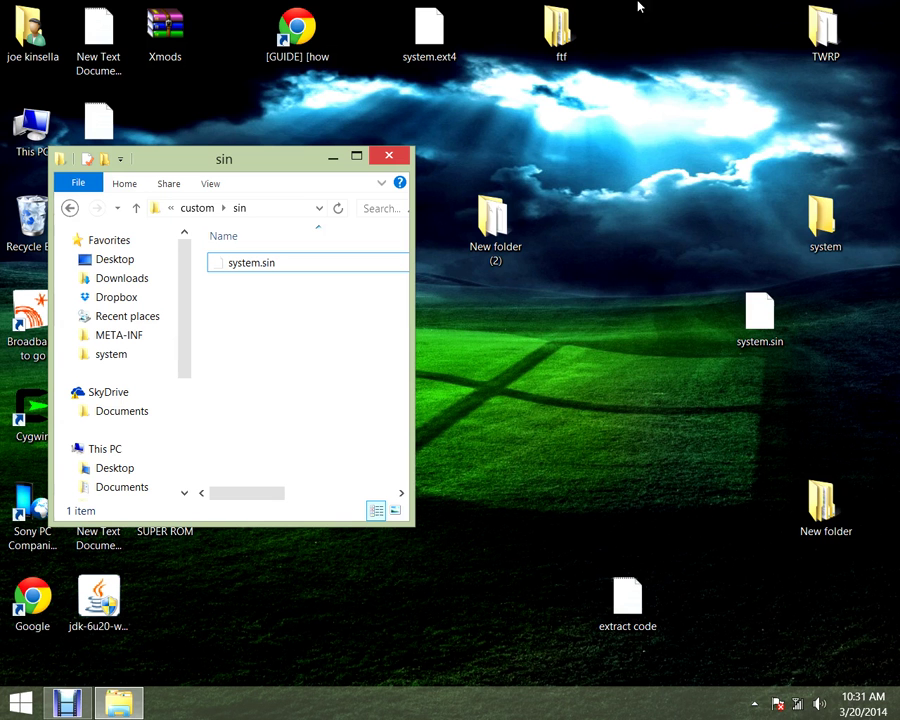
{"action": "left_click_drag", "start_coordinate": [279, 168], "coordinate": [338, 146]}
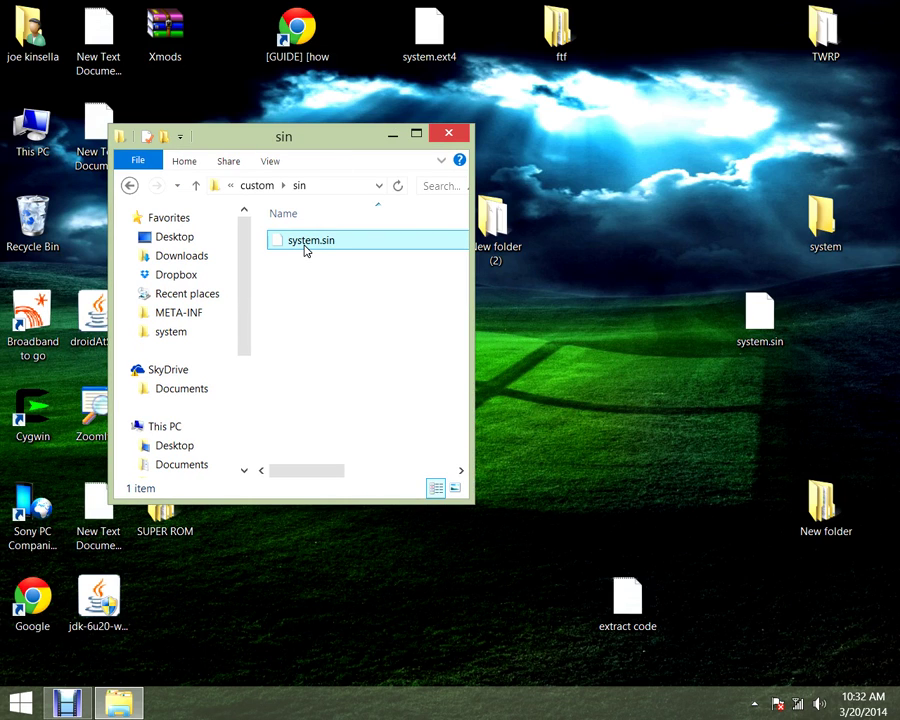
{"action": "left_click", "coordinate": [130, 186]}
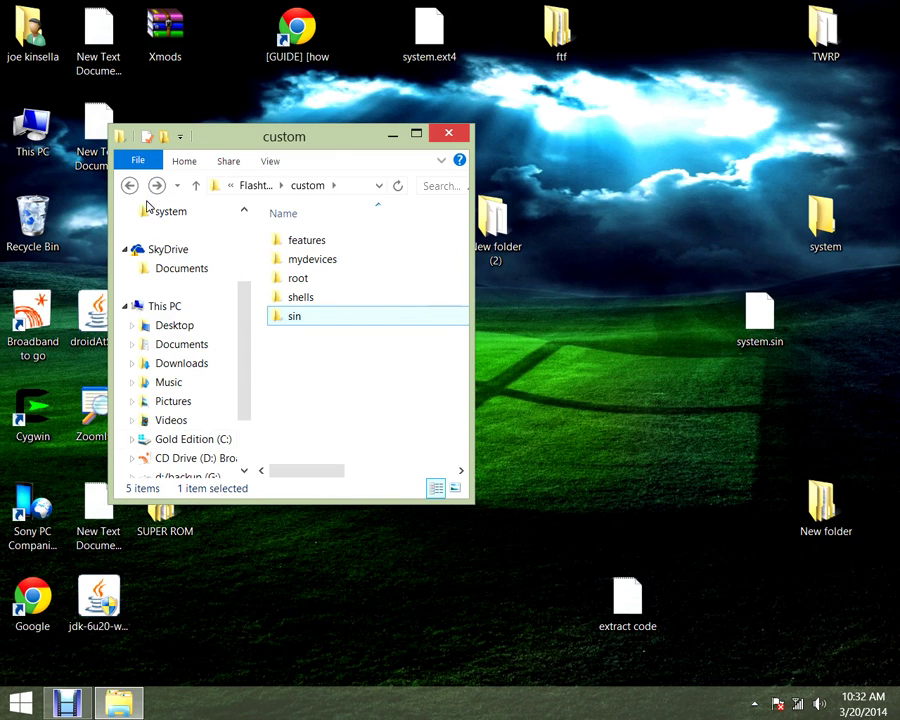
{"action": "left_click", "coordinate": [130, 186]}
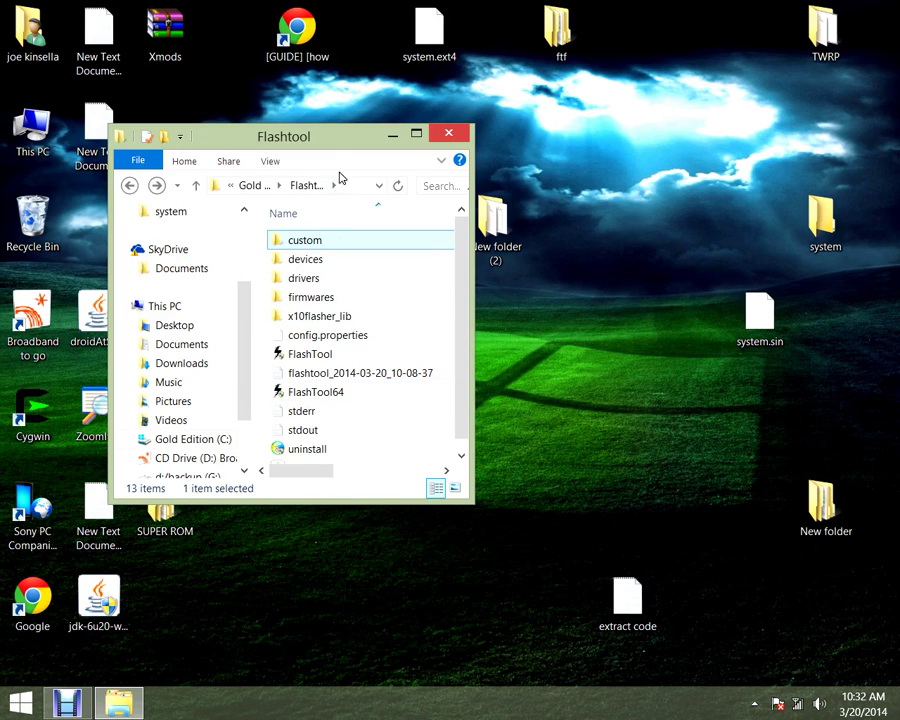
{"action": "double_click", "coordinate": [366, 138]}
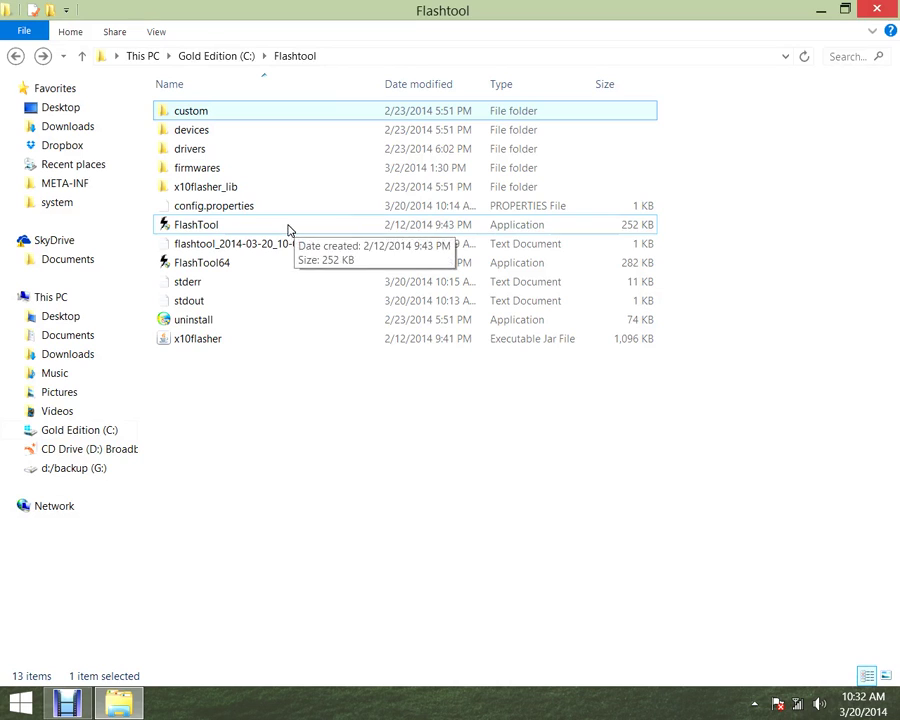
{"action": "left_click", "coordinate": [481, 491]}
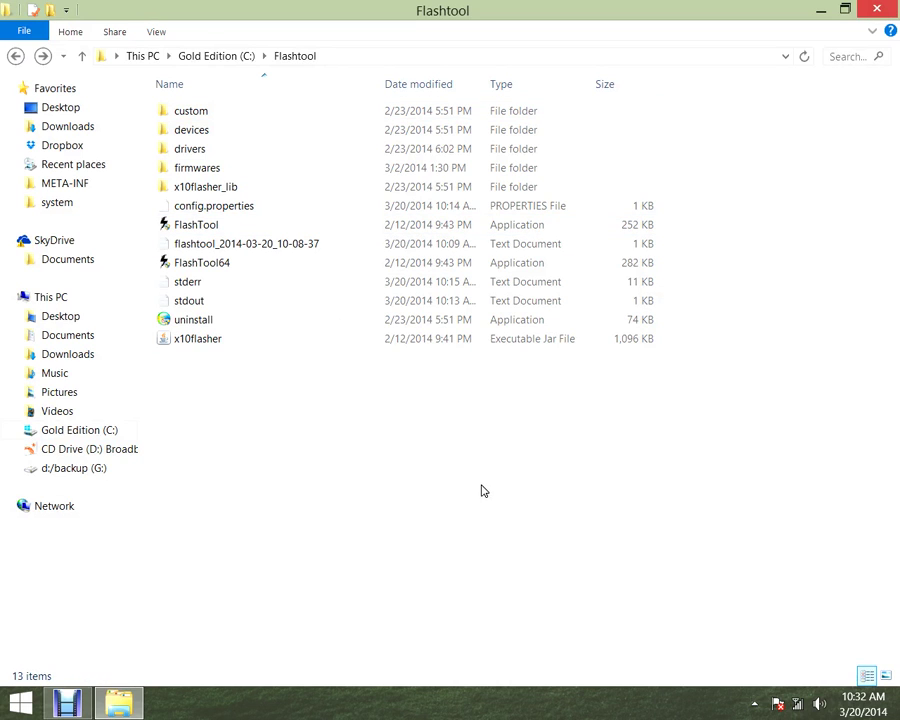
- Launch FlashTool64 and allow it to make changes to the computer
{"action": "double_click", "coordinate": [273, 263]}
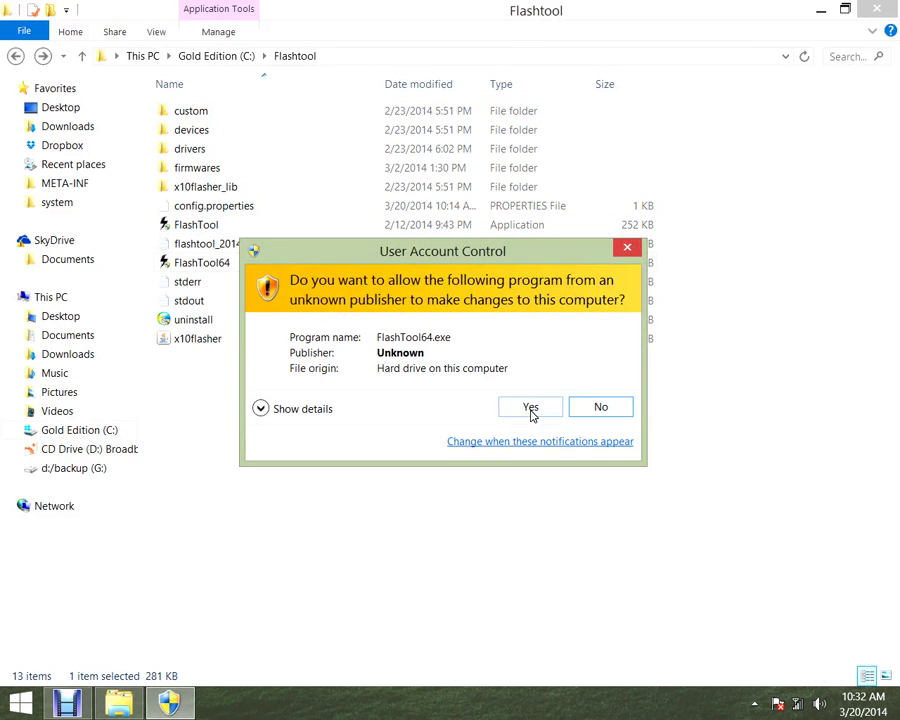
{"action": "left_click", "coordinate": [532, 410]}
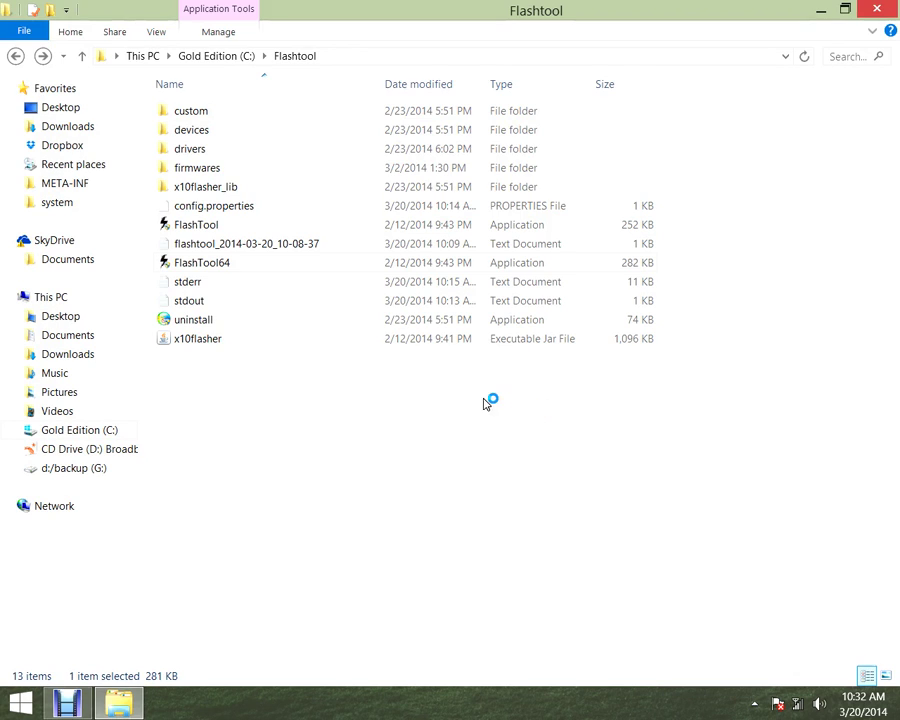
{"action": "left_click_drag", "start_coordinate": [476, 90], "coordinate": [584, 165]}
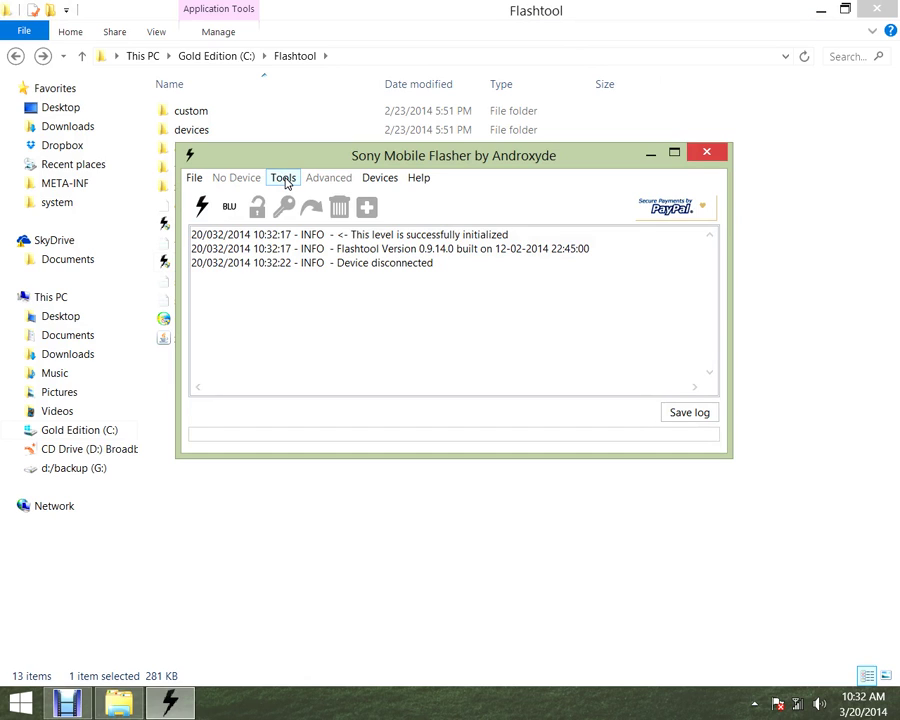
- Open the Sin Editor and load system.sin from the Flashtool\custom\sin folder
{"action": "left_click", "coordinate": [284, 178]}
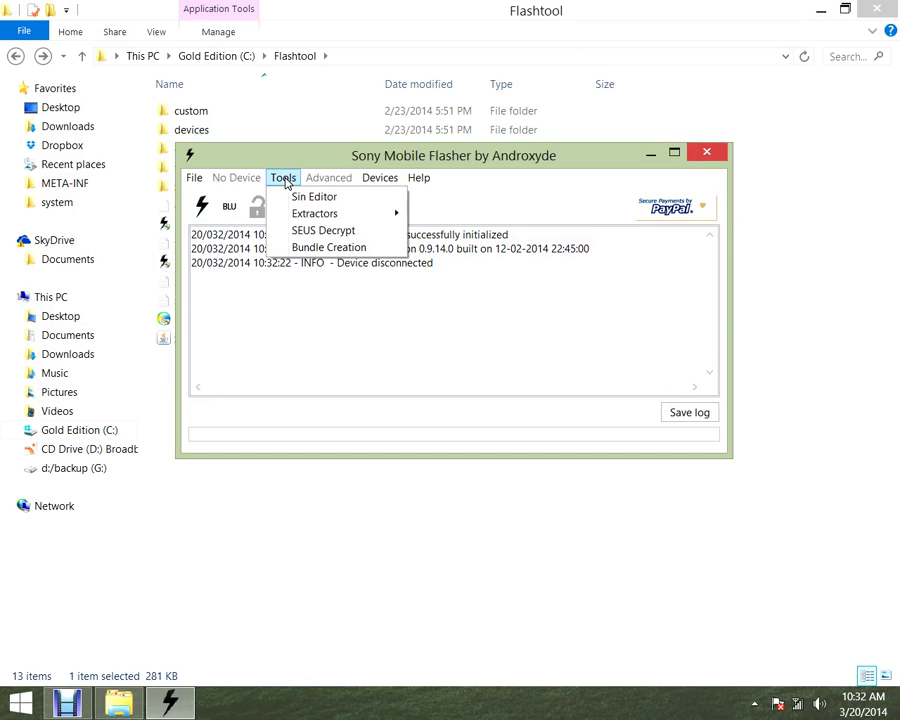
{"action": "left_click", "coordinate": [341, 198]}
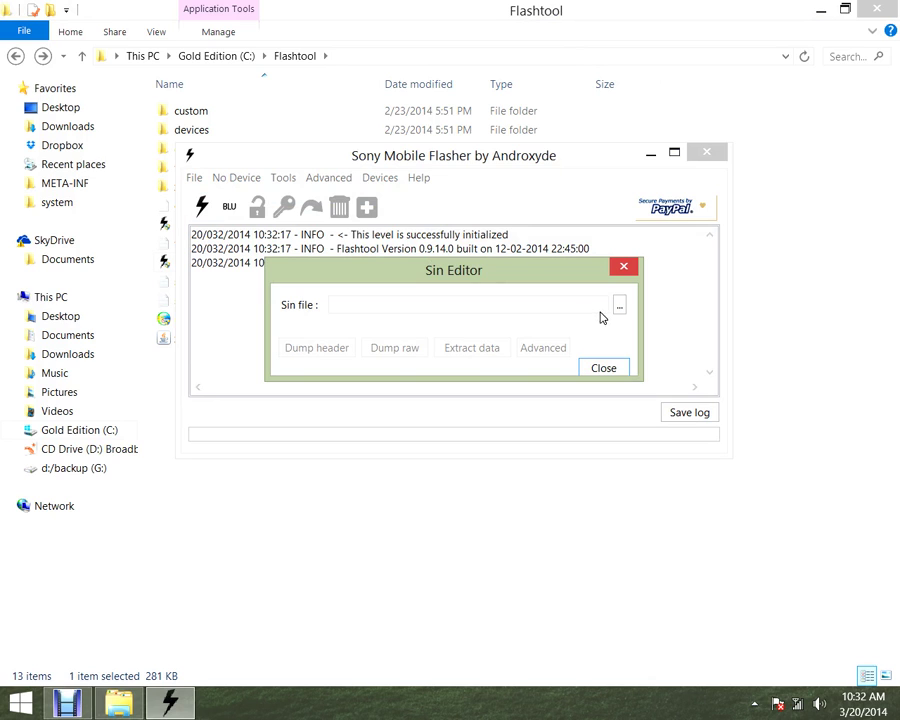
{"action": "left_click", "coordinate": [621, 305]}
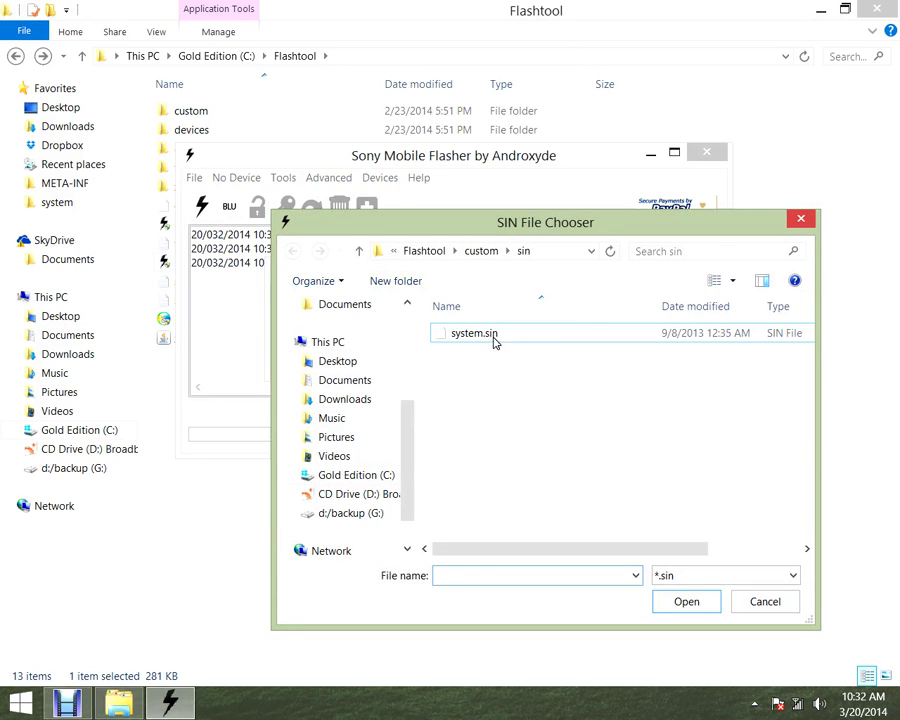
{"action": "left_click", "coordinate": [493, 340]}
{"action": "left_click", "coordinate": [686, 601]}
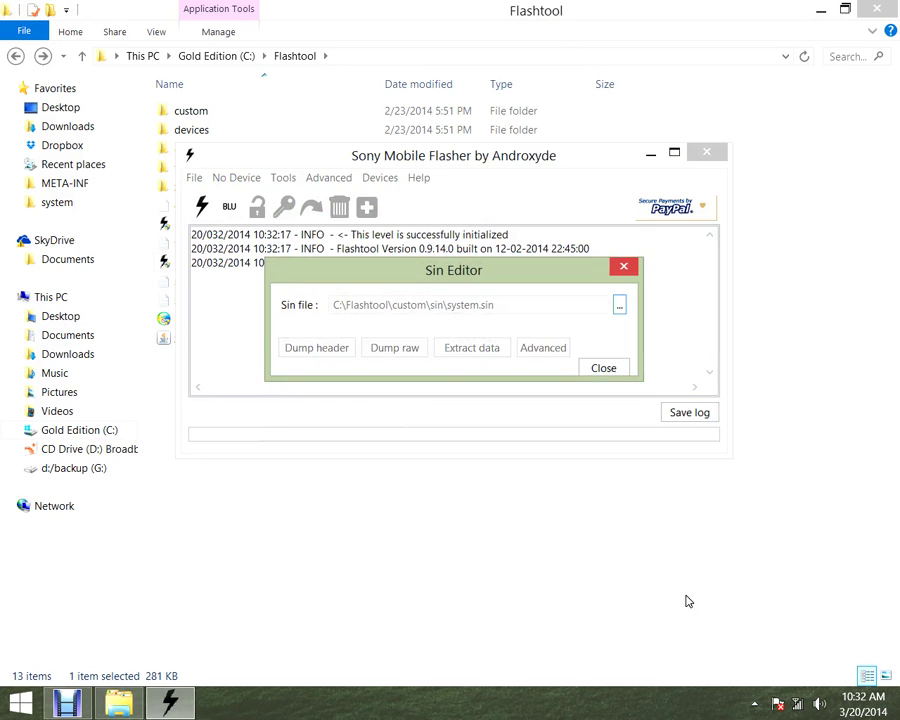
- Extract the data from system.sin, and close the Sin Editor and Flashtool once the extraction finishes
{"action": "left_click", "coordinate": [471, 348]}
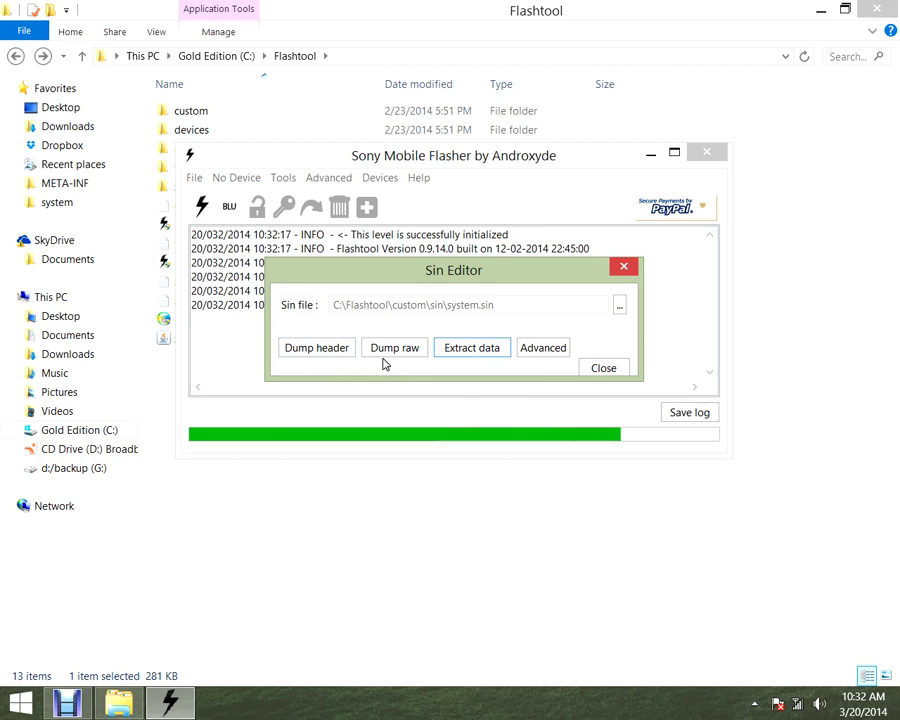
{"action": "left_click", "coordinate": [500, 353]}
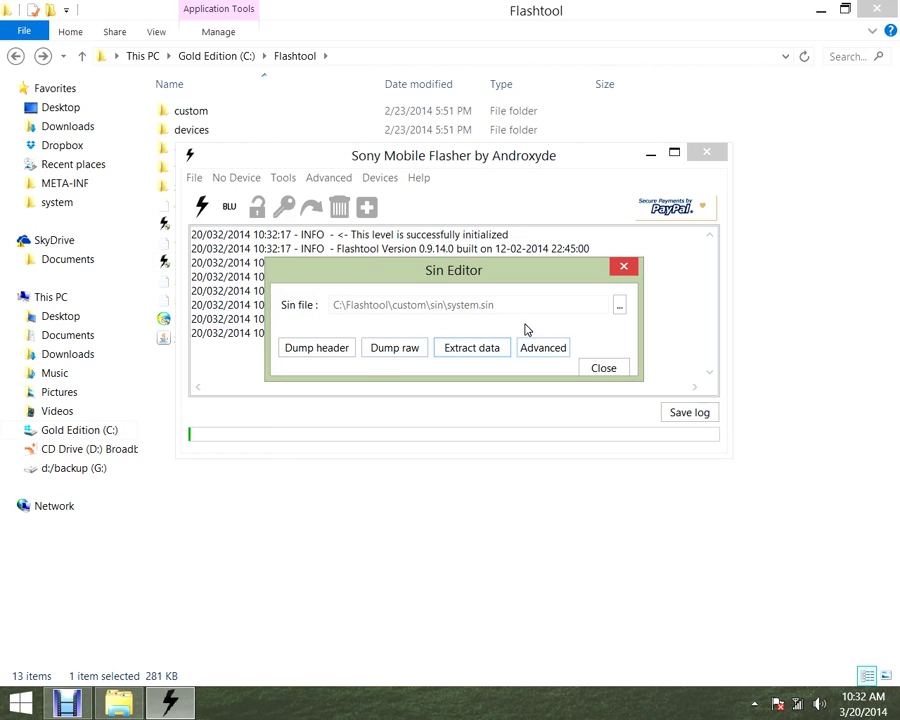
{"action": "left_click_drag", "start_coordinate": [540, 279], "coordinate": [577, 254]}
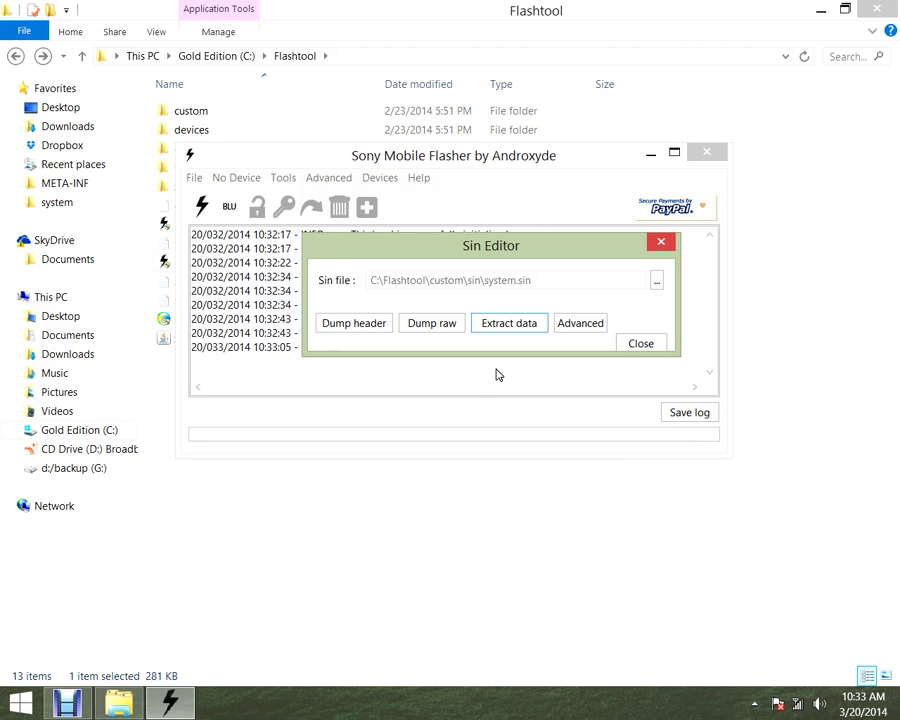
{"action": "left_click_drag", "start_coordinate": [573, 256], "coordinate": [531, 431]}
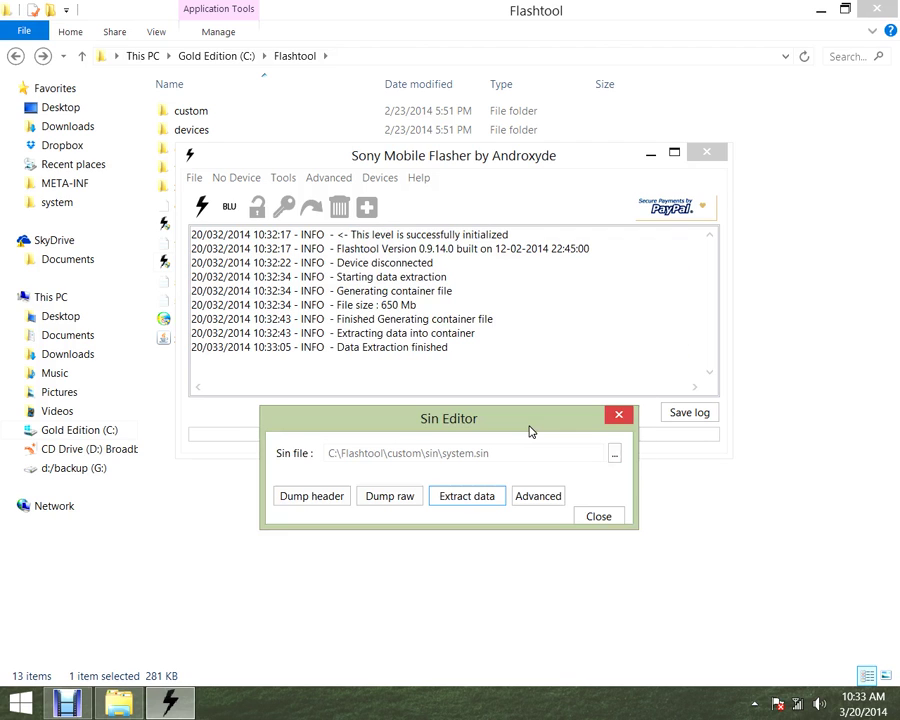
{"action": "left_click", "coordinate": [600, 516]}
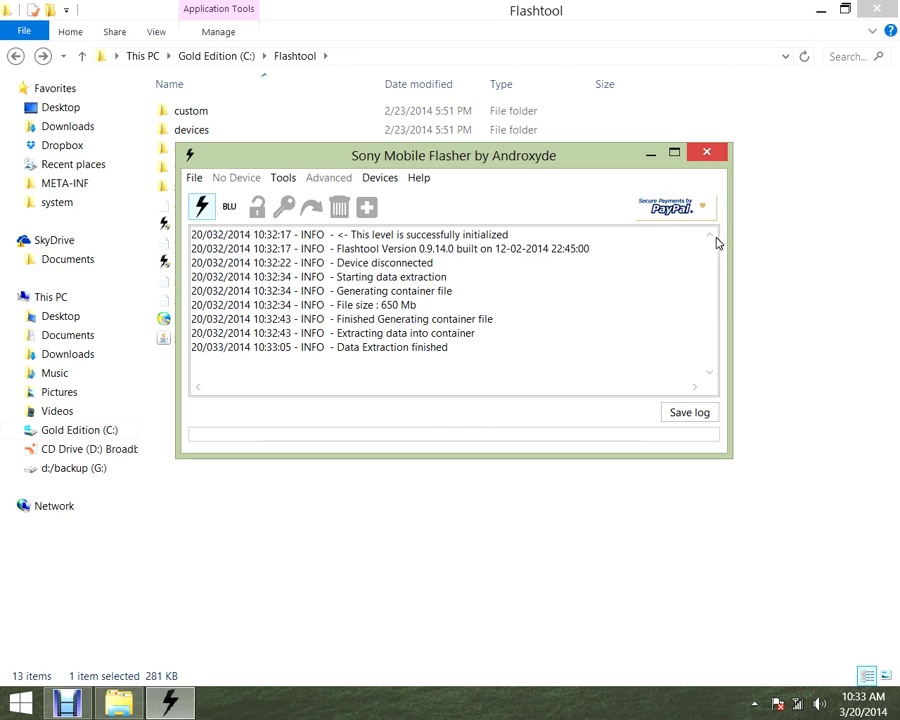
{"action": "left_click", "coordinate": [707, 152]}
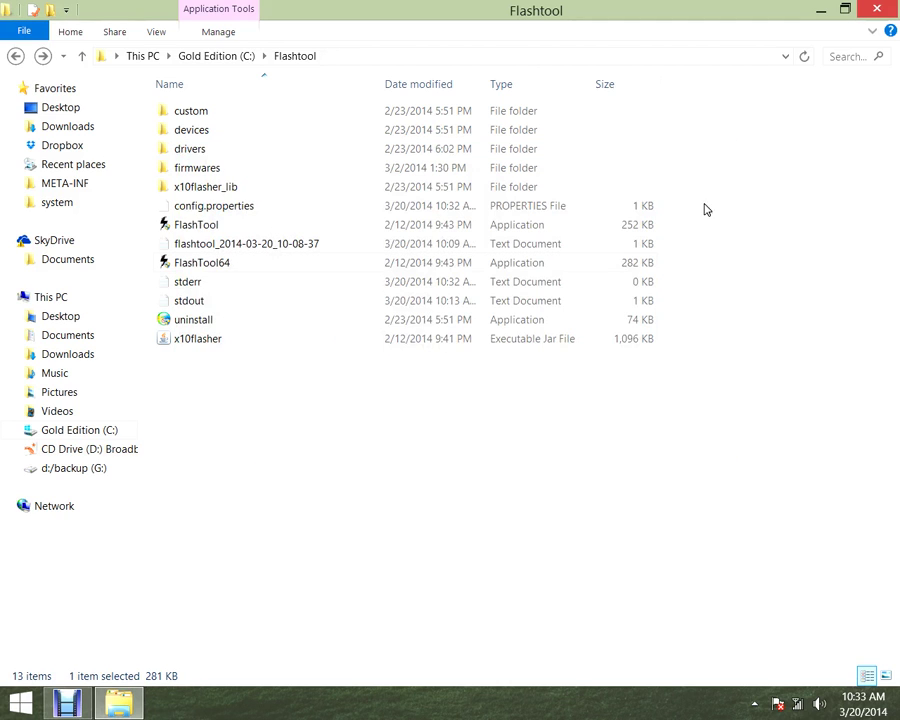
- Open the custom\sin folder and delete the system.partinfo file from it
{"action": "double_click", "coordinate": [253, 112]}
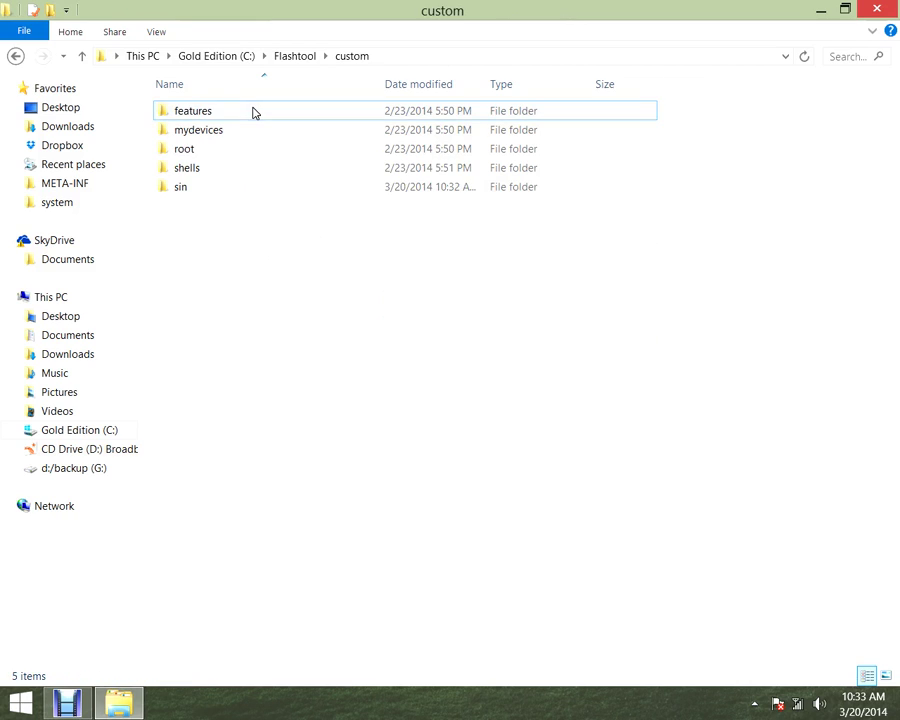
{"action": "double_click", "coordinate": [259, 186]}
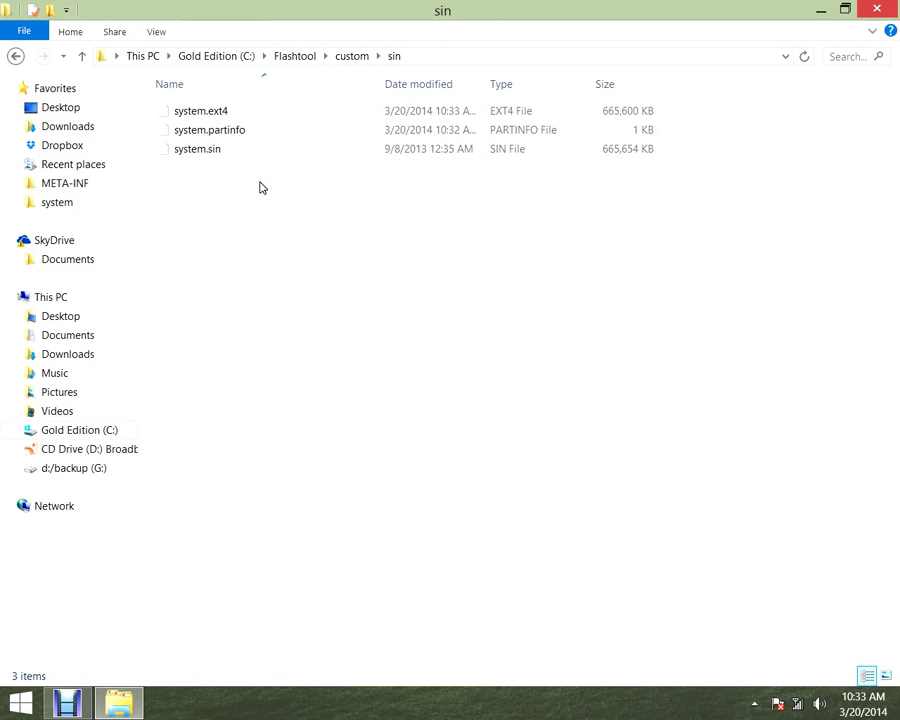
{"action": "left_click", "coordinate": [249, 133]}
{"action": "right_click", "coordinate": [249, 133]}
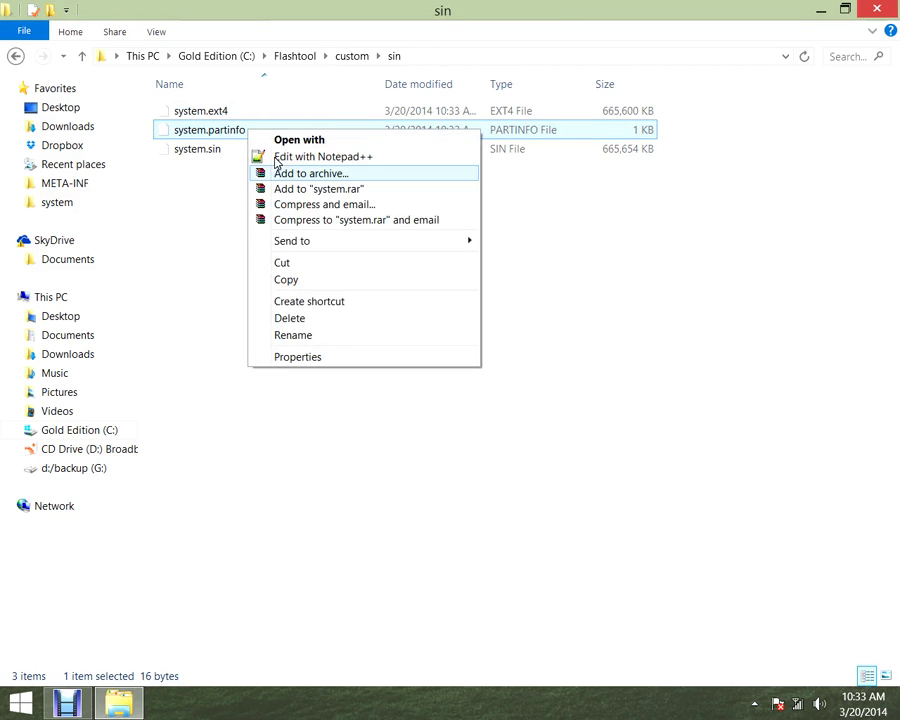
{"action": "left_click", "coordinate": [311, 317]}
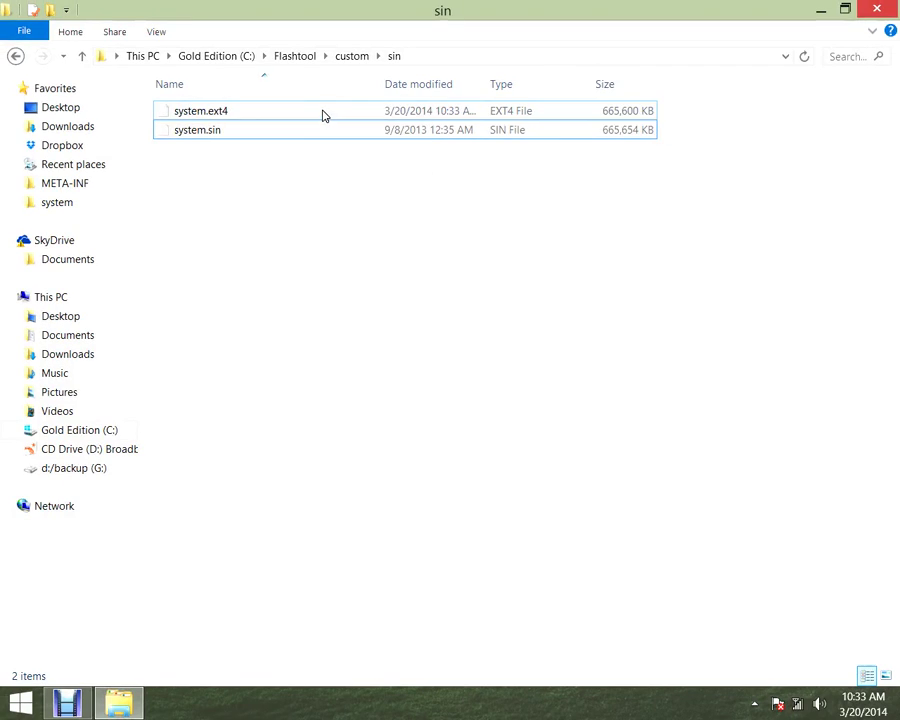
- Copy system.ext4 from the sin folder and close the folder window to return to the desktop
{"action": "left_click", "coordinate": [322, 115]}
{"action": "right_click", "coordinate": [323, 115]}
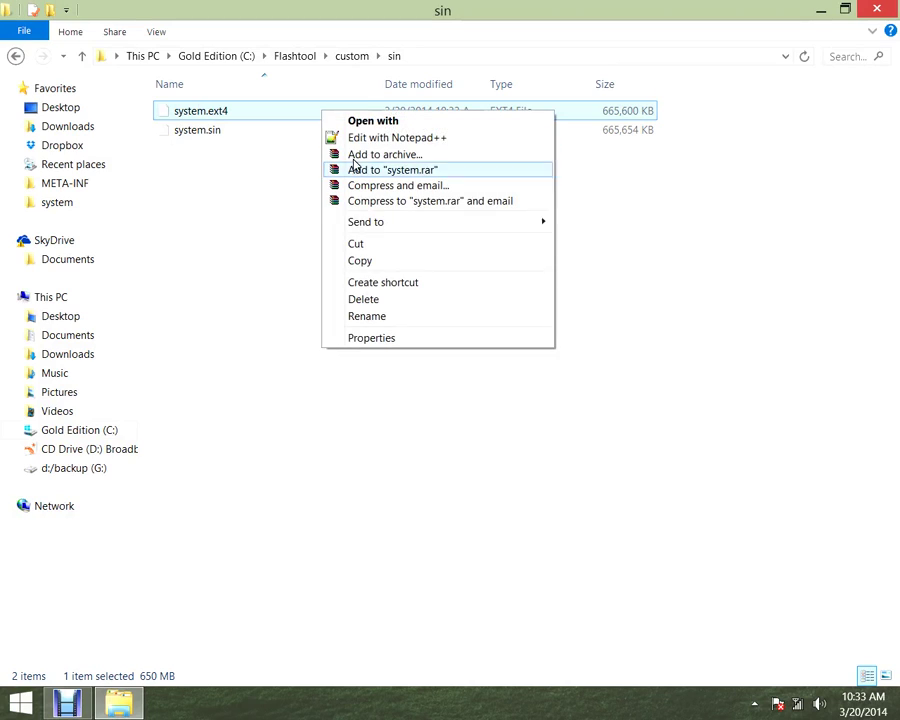
{"action": "left_click", "coordinate": [392, 262]}
{"action": "left_click", "coordinate": [877, 9]}
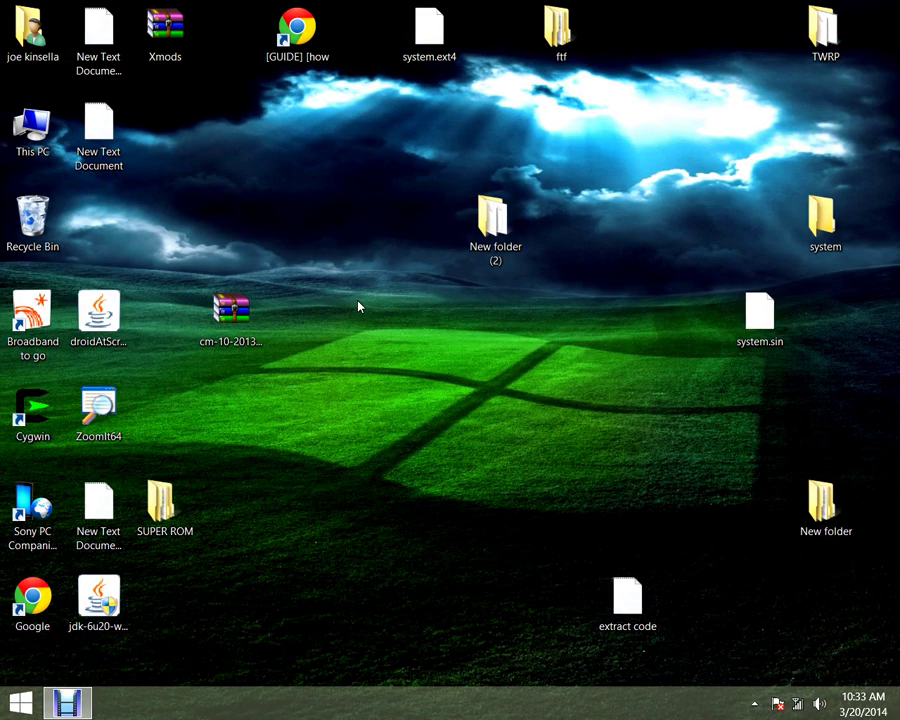
- Launch the ext4_unpacker application from the ext4_unpacker folder inside the desktop's ftf folder, and move its window fully into view
{"action": "double_click", "coordinate": [560, 37]}
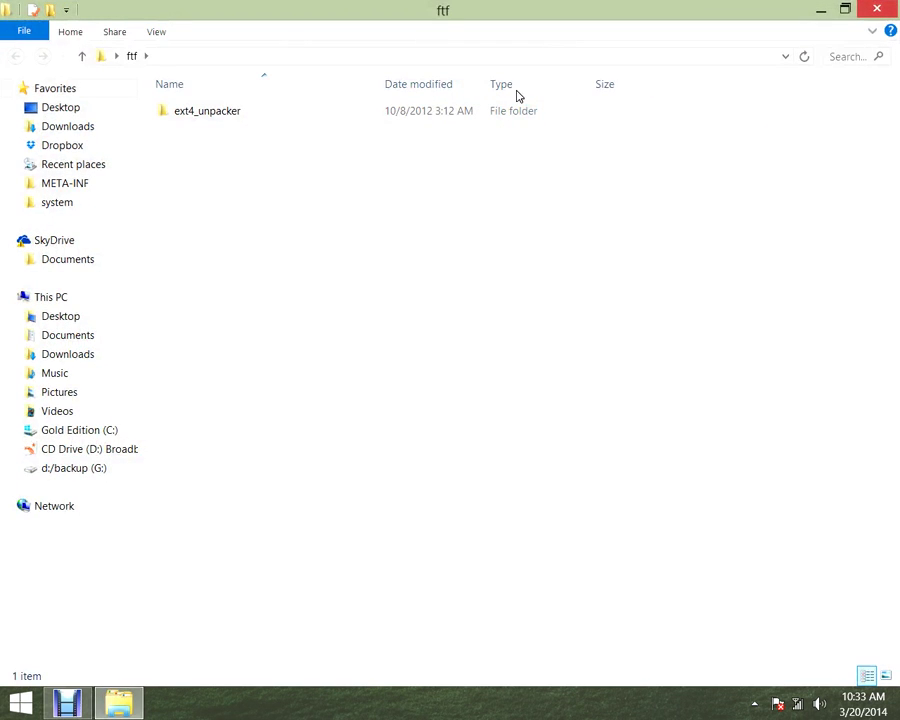
{"action": "double_click", "coordinate": [282, 116]}
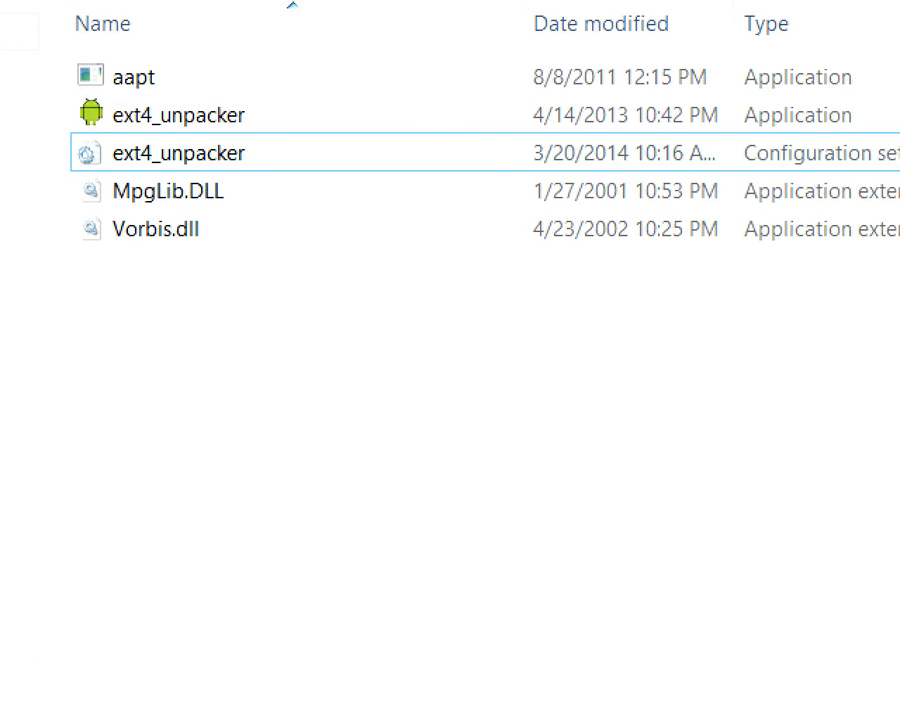
{"action": "double_click", "coordinate": [377, 125]}
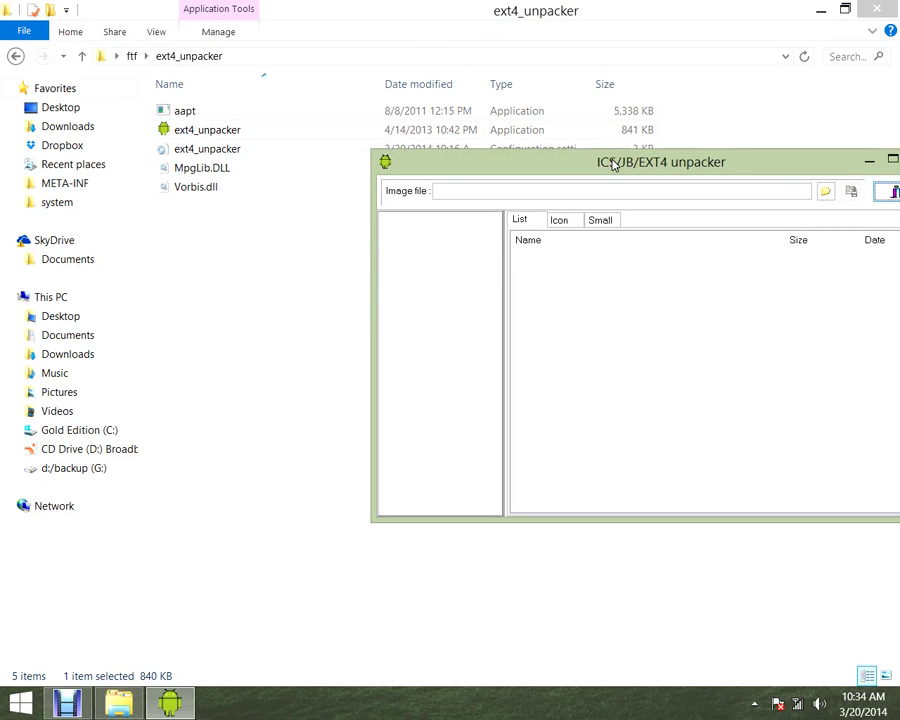
{"action": "left_click_drag", "start_coordinate": [613, 163], "coordinate": [426, 178]}
- Load the system.ext4 image file from the Desktop into the unpacker
{"action": "left_click", "coordinate": [640, 206]}
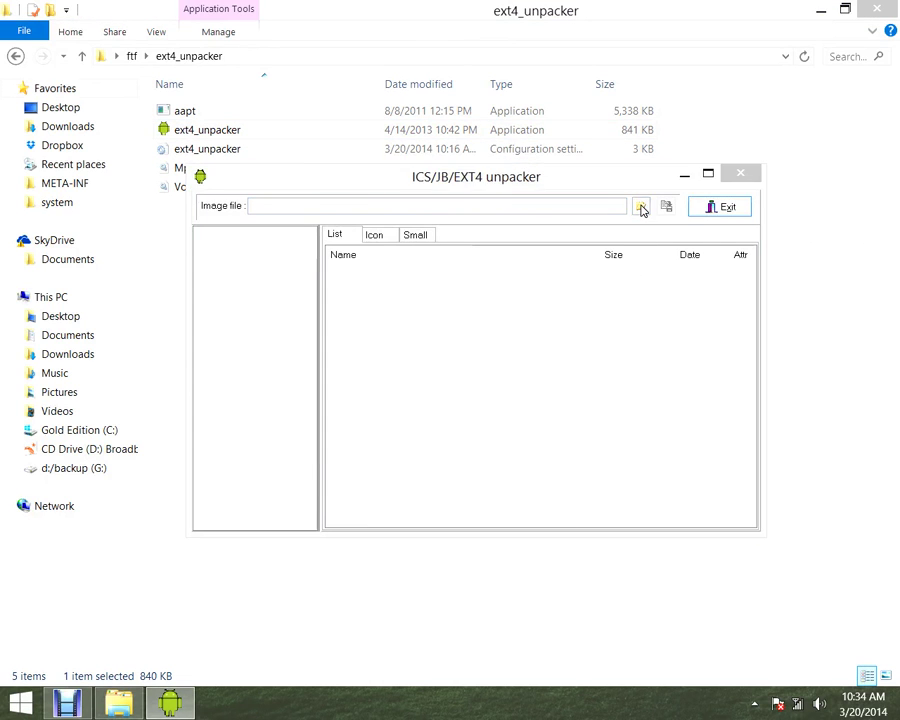
{"action": "left_click_drag", "start_coordinate": [697, 226], "coordinate": [707, 333]}
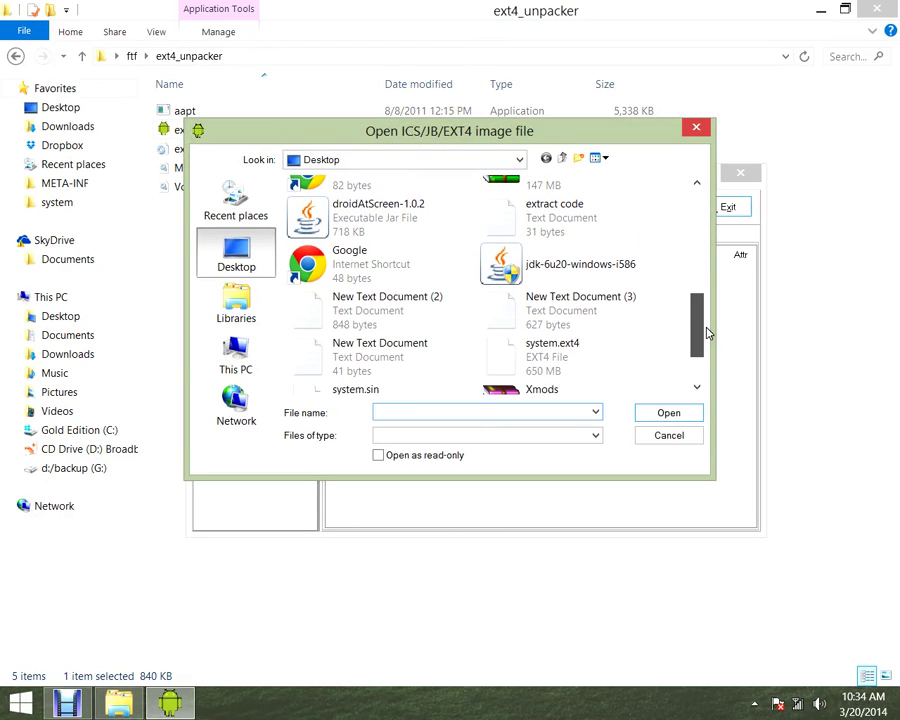
{"action": "left_click", "coordinate": [558, 362]}
{"action": "left_click", "coordinate": [679, 417]}
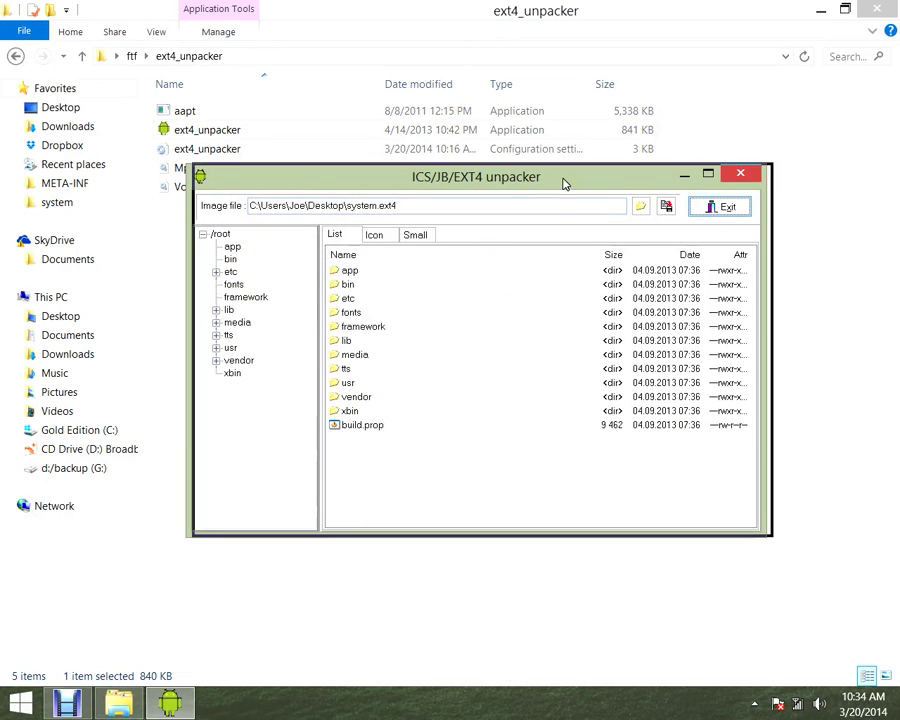
{"action": "left_click_drag", "start_coordinate": [558, 183], "coordinate": [578, 185]}
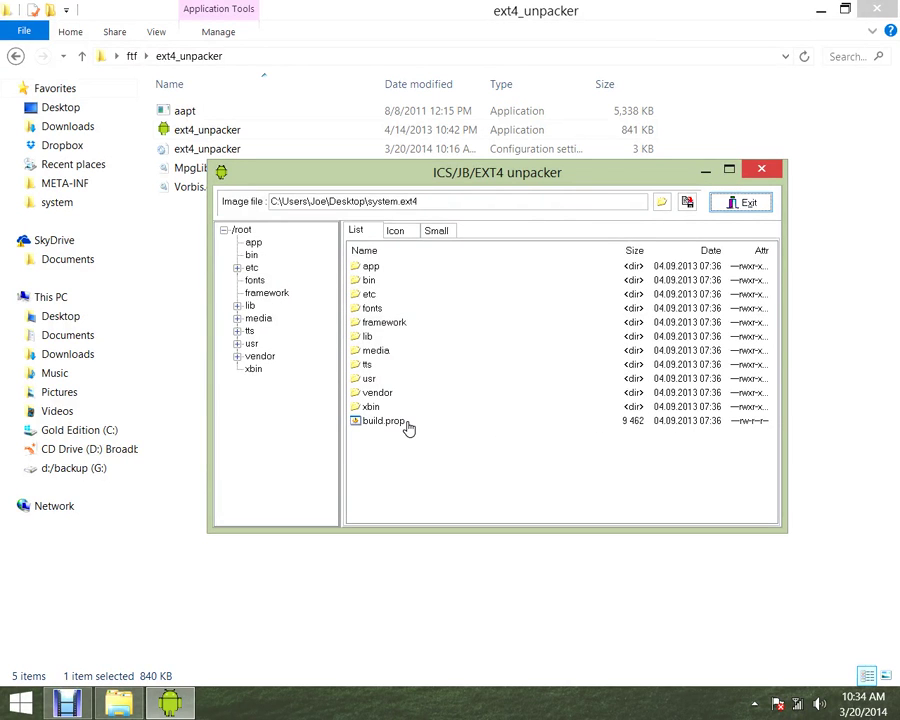
{"action": "left_click", "coordinate": [392, 421]}
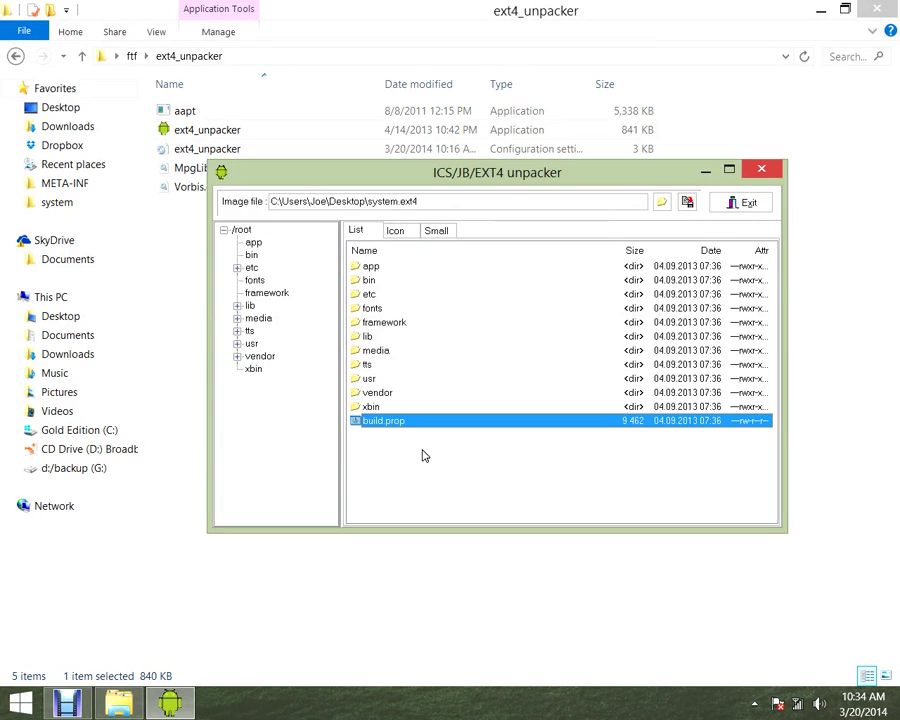
{"action": "left_click", "coordinate": [422, 456]}
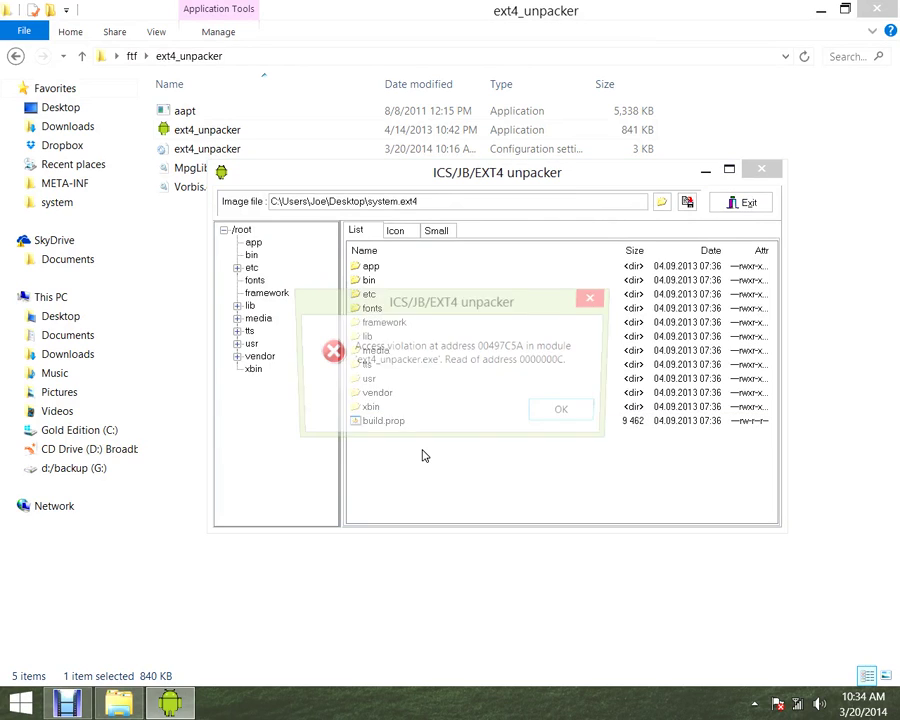
{"action": "left_click", "coordinate": [595, 300]}
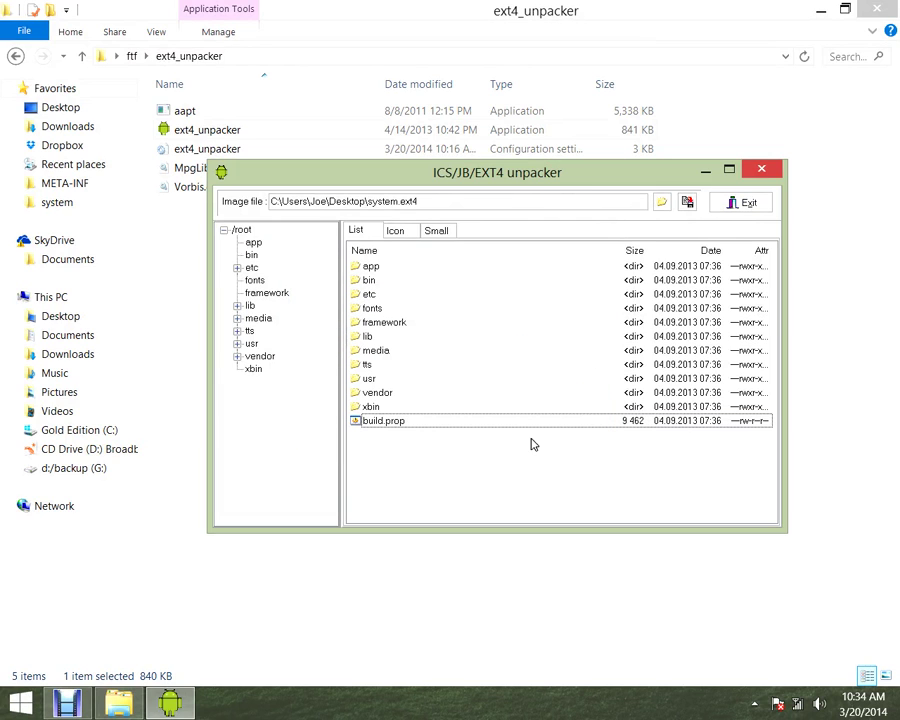
- Extract all the image's folders and build.prop into the Desktop's system folder, and close the unpacker and folder window once finished
{"action": "left_click", "coordinate": [430, 424]}
{"action": "left_click", "coordinate": [435, 410], "text": "ctrl"}
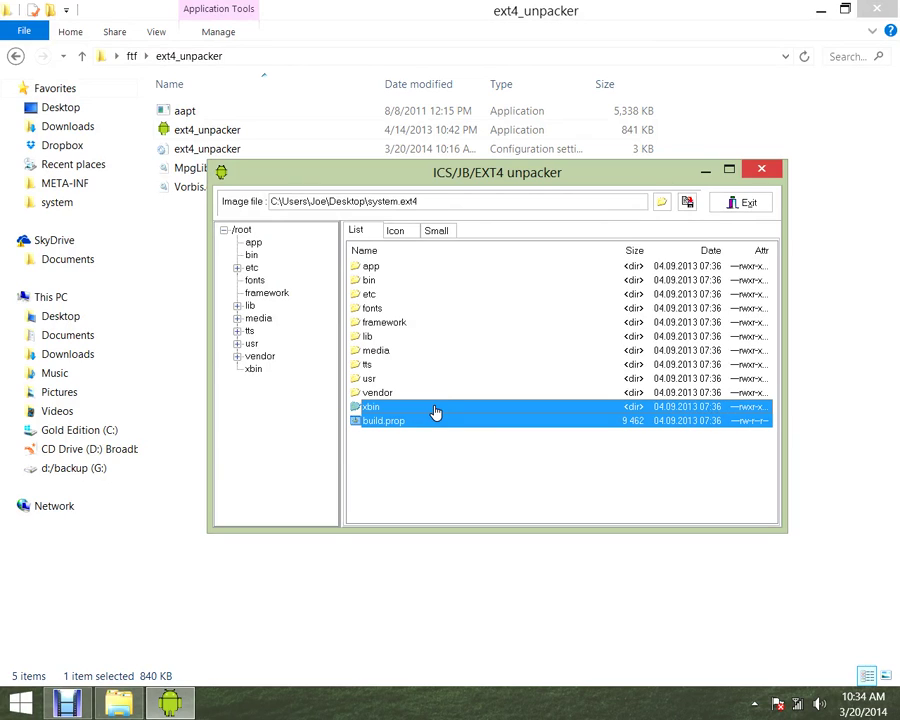
{"action": "left_click_drag", "start_coordinate": [436, 398], "coordinate": [450, 269]}
{"action": "right_click", "coordinate": [478, 313]}
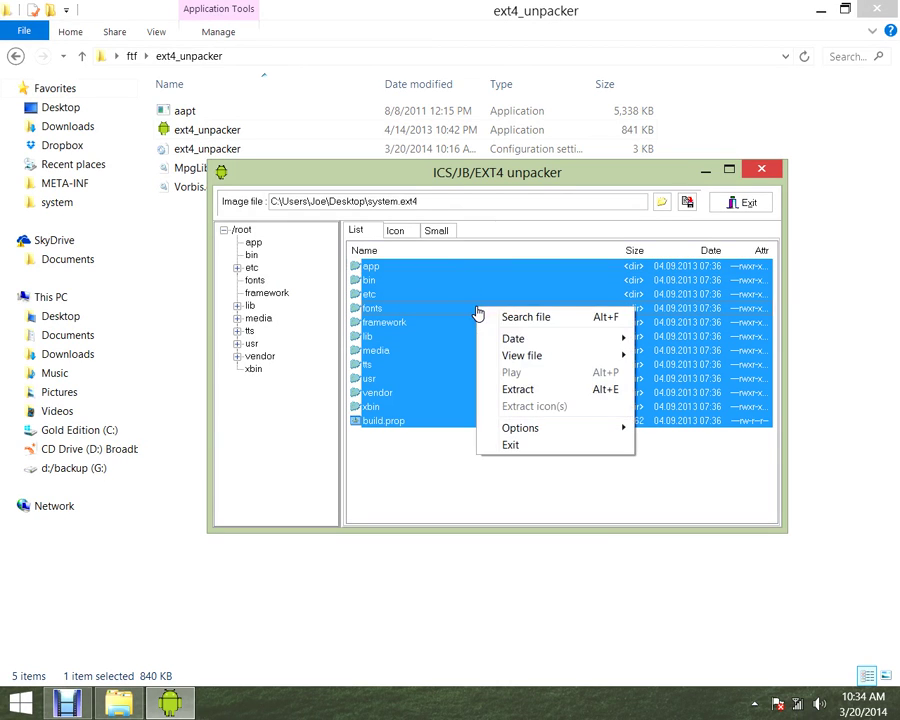
{"action": "left_click", "coordinate": [563, 392]}
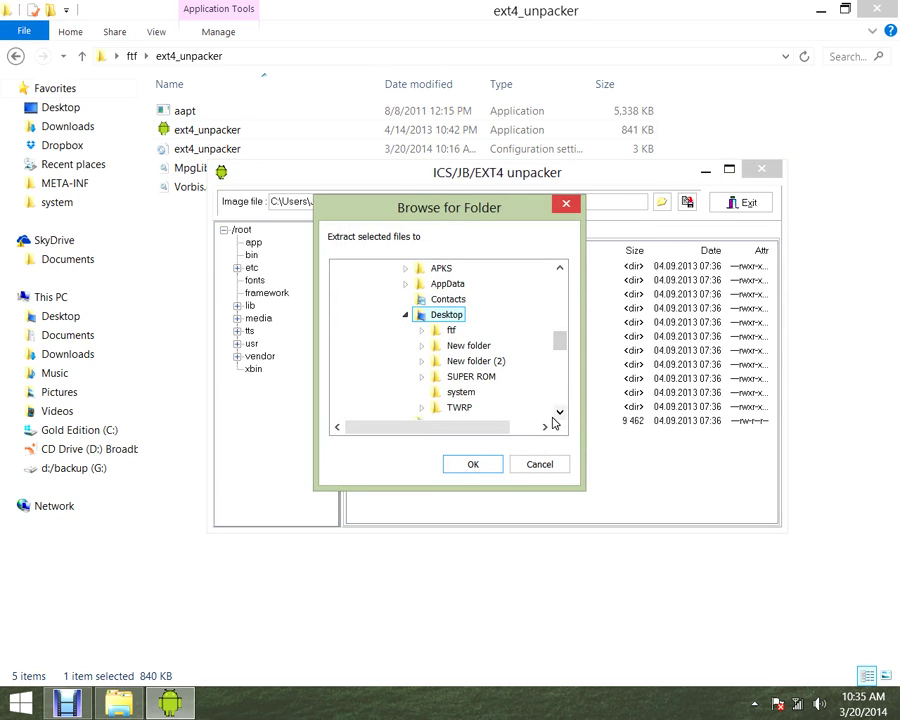
{"action": "left_click", "coordinate": [462, 391]}
{"action": "left_click", "coordinate": [475, 464]}
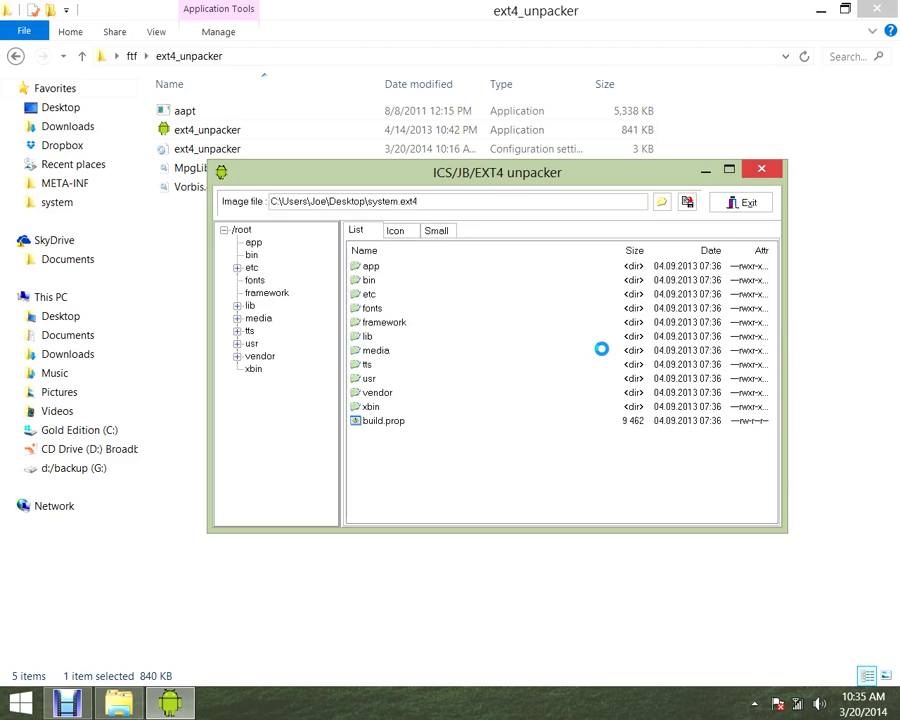
{"action": "left_click", "coordinate": [758, 176]}
{"action": "left_click", "coordinate": [878, 8]}
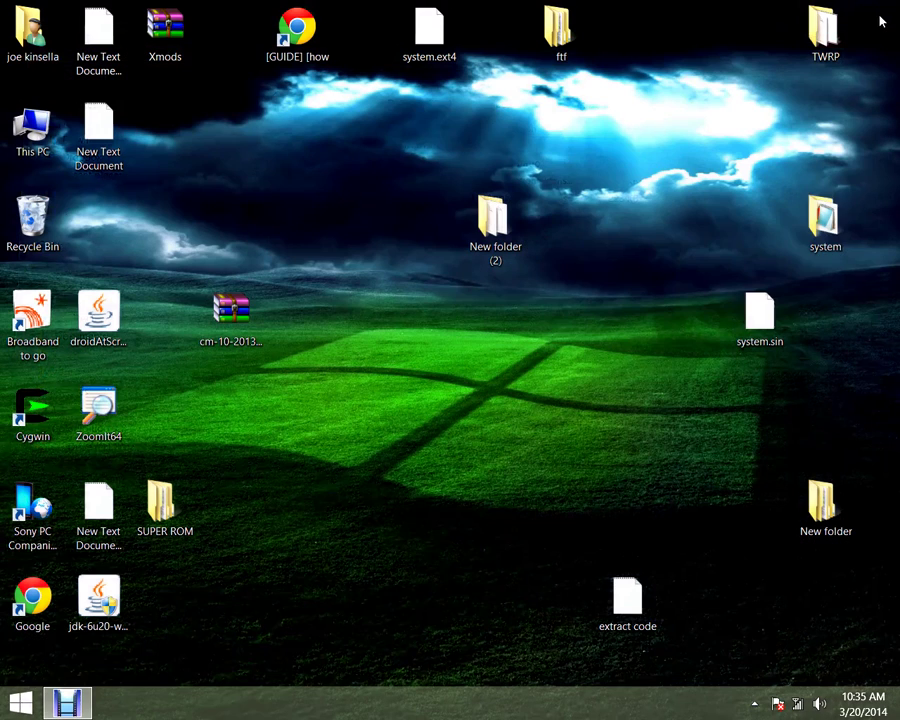
- Examine the extracted system\app folder, marking Books.apk and Calculator.apk as example apps, and close the folder window
{"action": "double_click", "coordinate": [822, 222]}
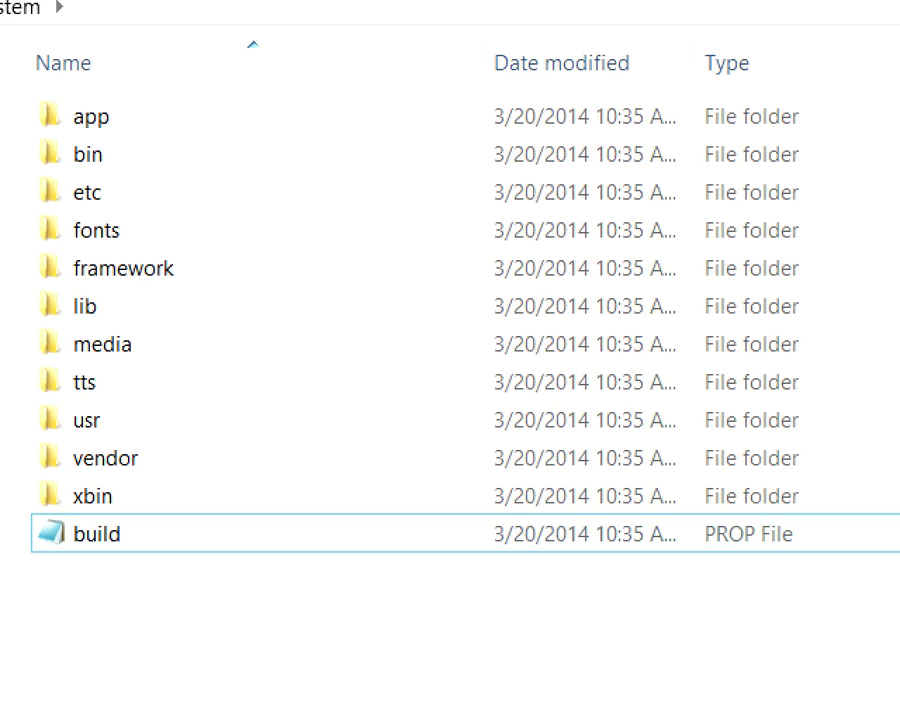
{"action": "double_click", "coordinate": [277, 124]}
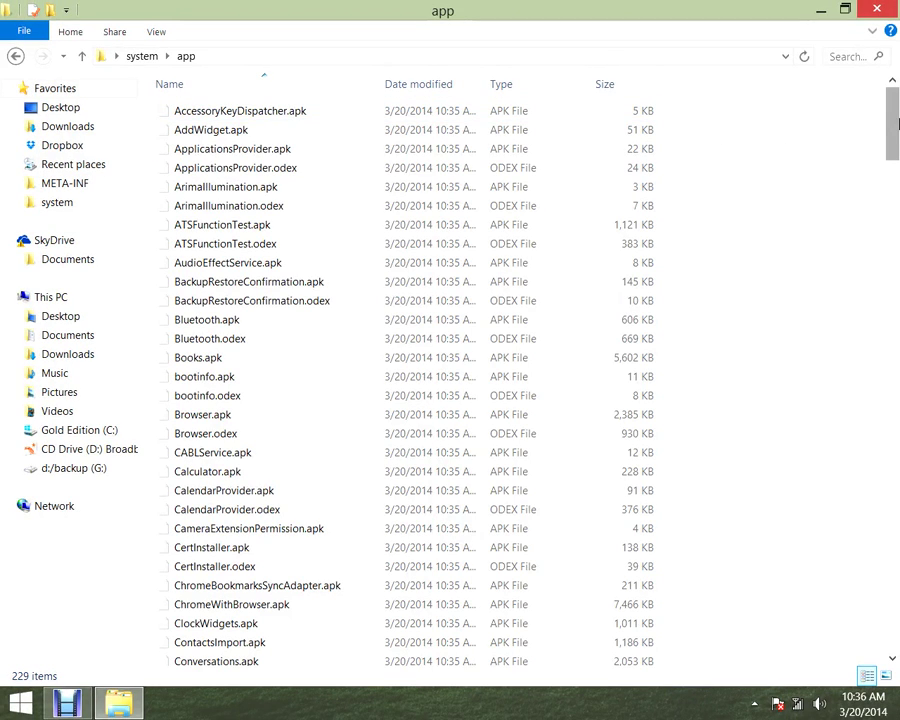
{"action": "mouse_move", "coordinate": [896, 121]}
{"action": "left_mouse_down"}
{"action": "mouse_move", "coordinate": [894, 150]}
{"action": "mouse_move", "coordinate": [895, 113]}
{"action": "mouse_move", "coordinate": [896, 274]}
{"action": "mouse_move", "coordinate": [897, 117]}
{"action": "left_mouse_up"}
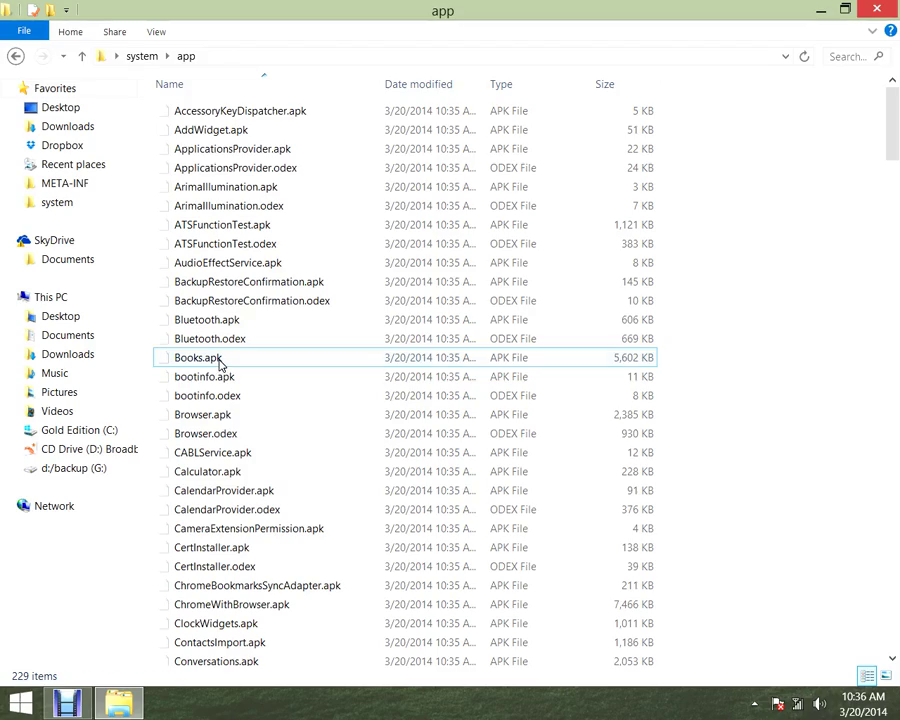
{"action": "left_click", "coordinate": [219, 362]}
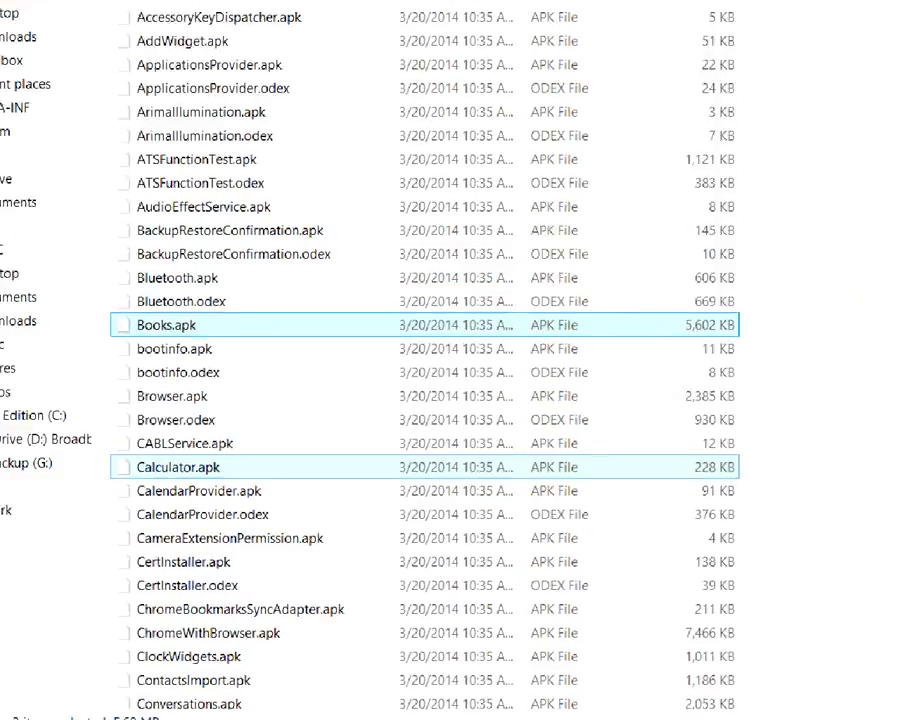
{"action": "left_click", "coordinate": [241, 475], "text": "ctrl"}
{"action": "scroll", "coordinate": [735, 407], "scroll_direction": "down", "scroll_amount": 20}
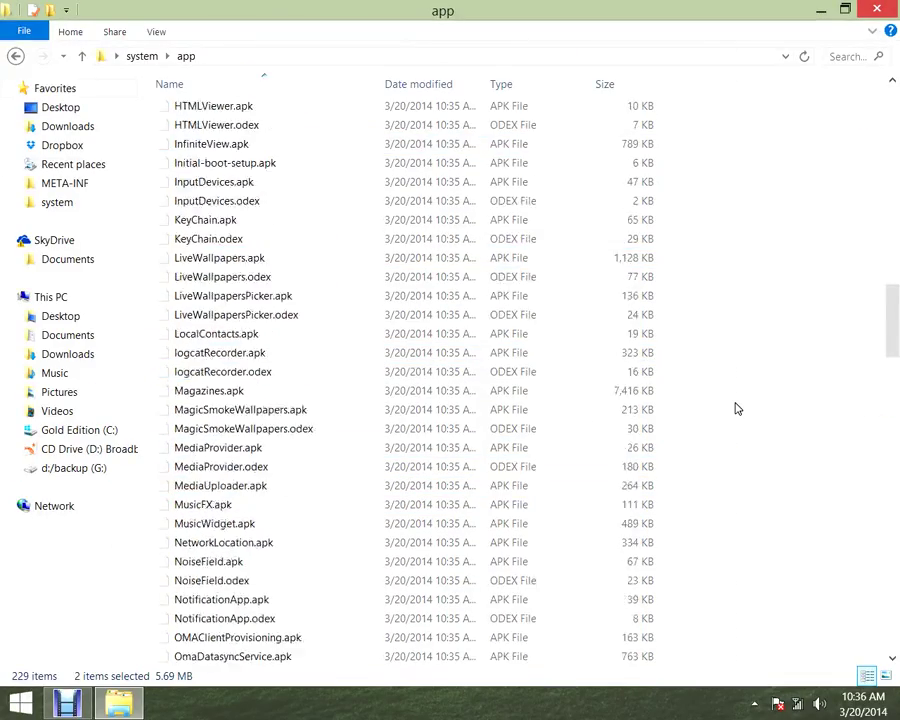
{"action": "scroll", "coordinate": [735, 408], "scroll_direction": "down", "scroll_amount": 17}
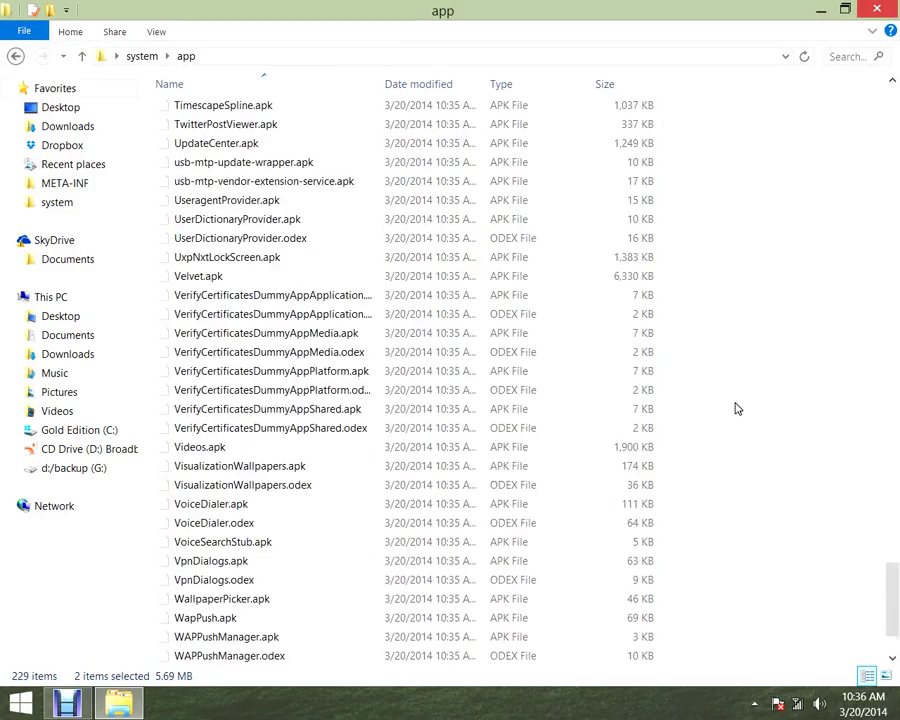
{"action": "scroll", "coordinate": [735, 408], "scroll_direction": "up", "scroll_amount": 7}
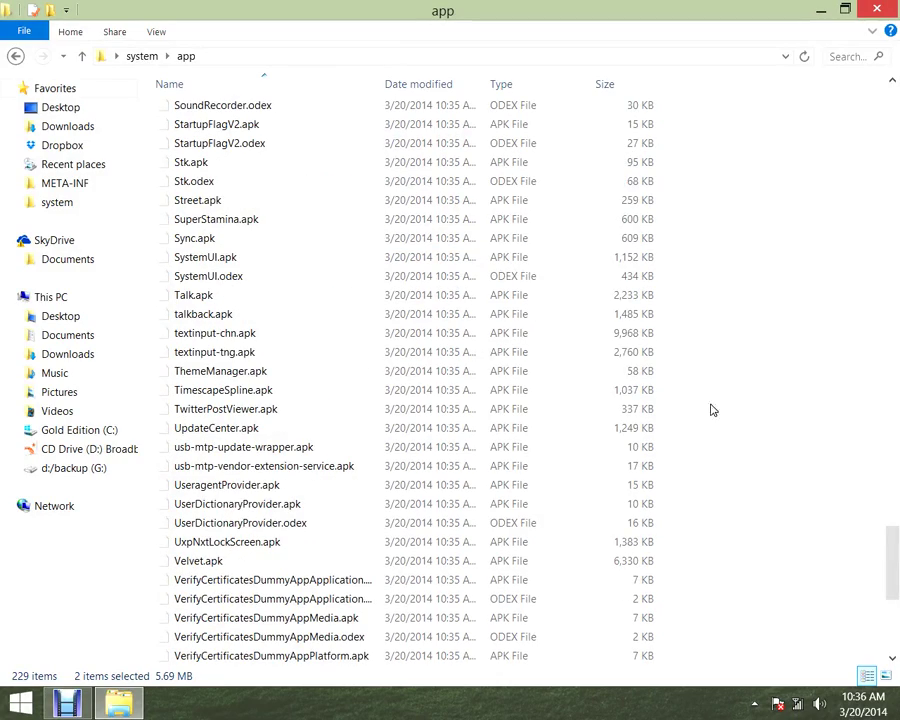
{"action": "left_click", "coordinate": [877, 9]}
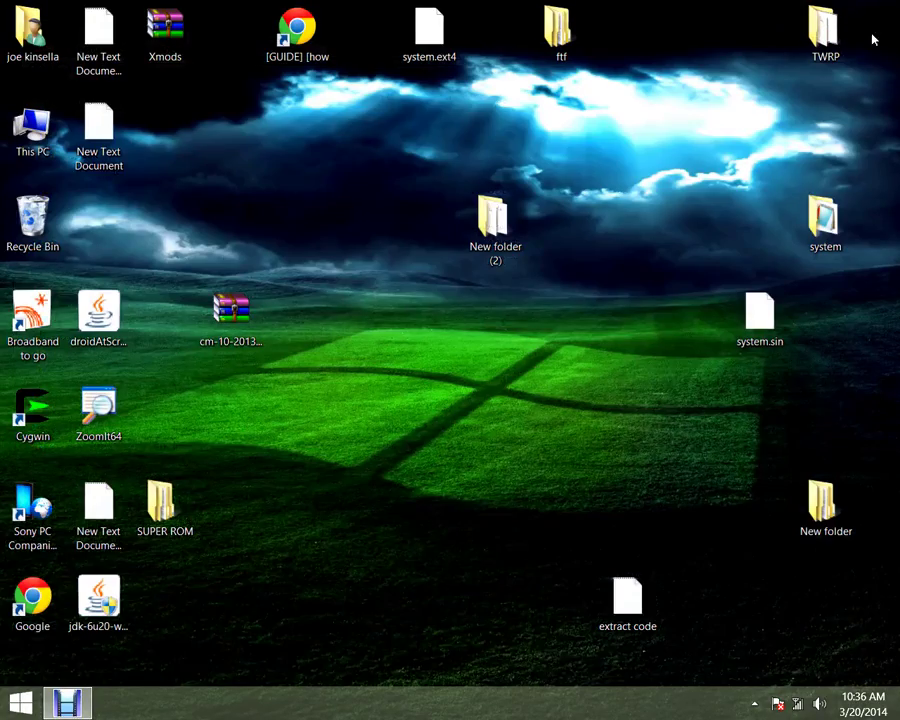
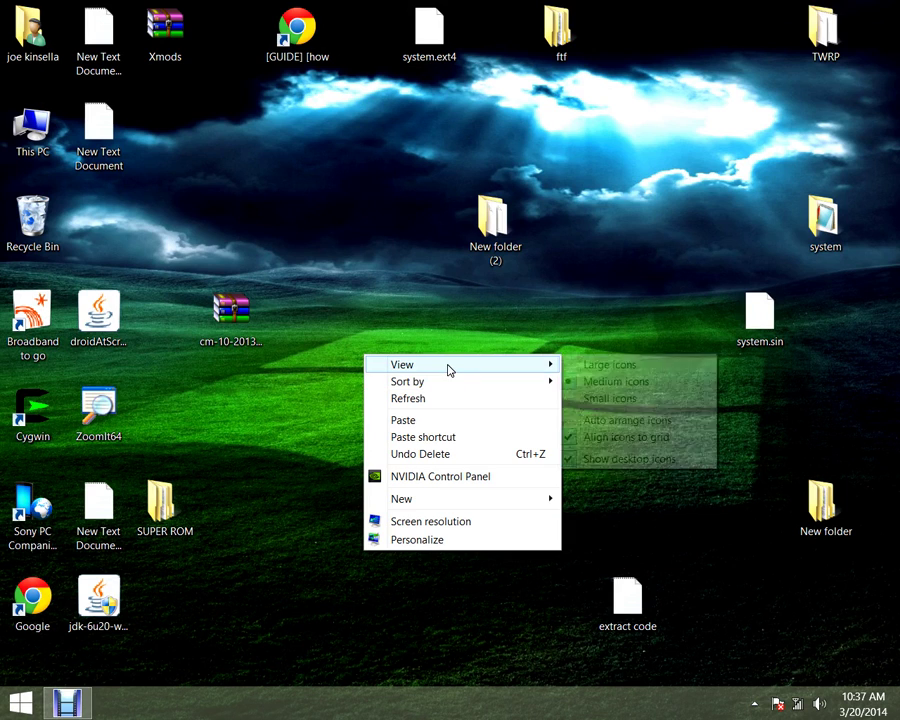
- Create a new desktop folder with the default name and move the extracted system folder into it
{"action": "mouse_move", "coordinate": [448, 500]}
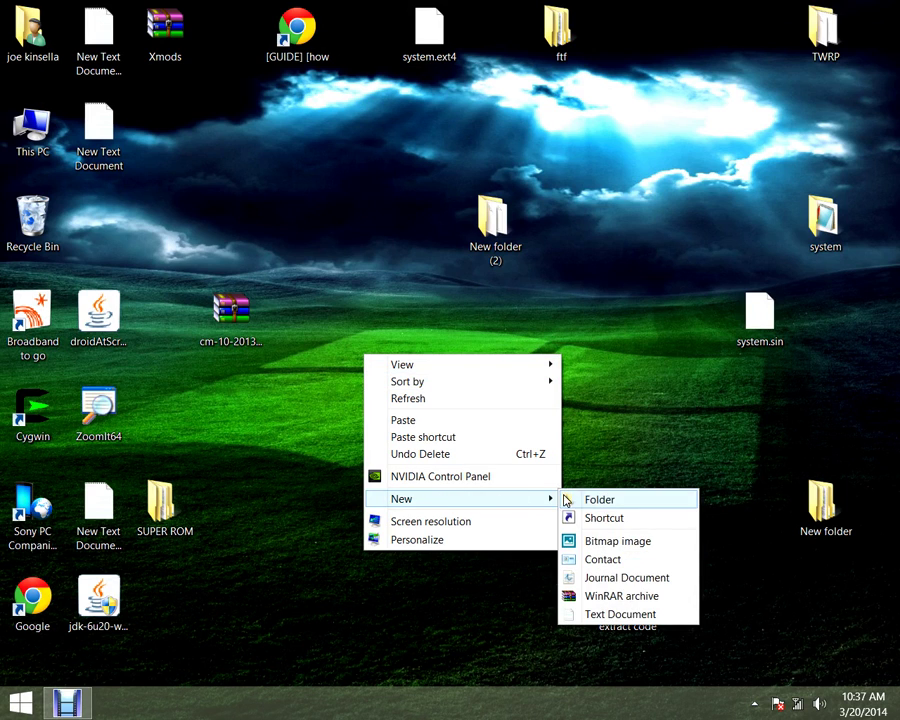
{"action": "left_click", "coordinate": [598, 500]}
{"action": "key", "text": "Return"}
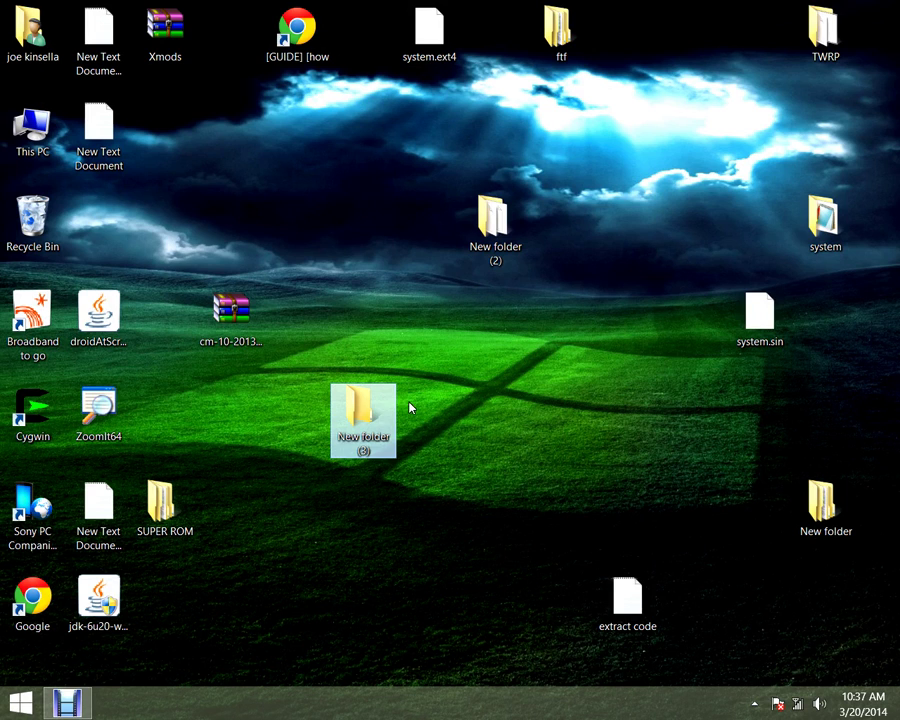
{"action": "double_click", "coordinate": [345, 405]}
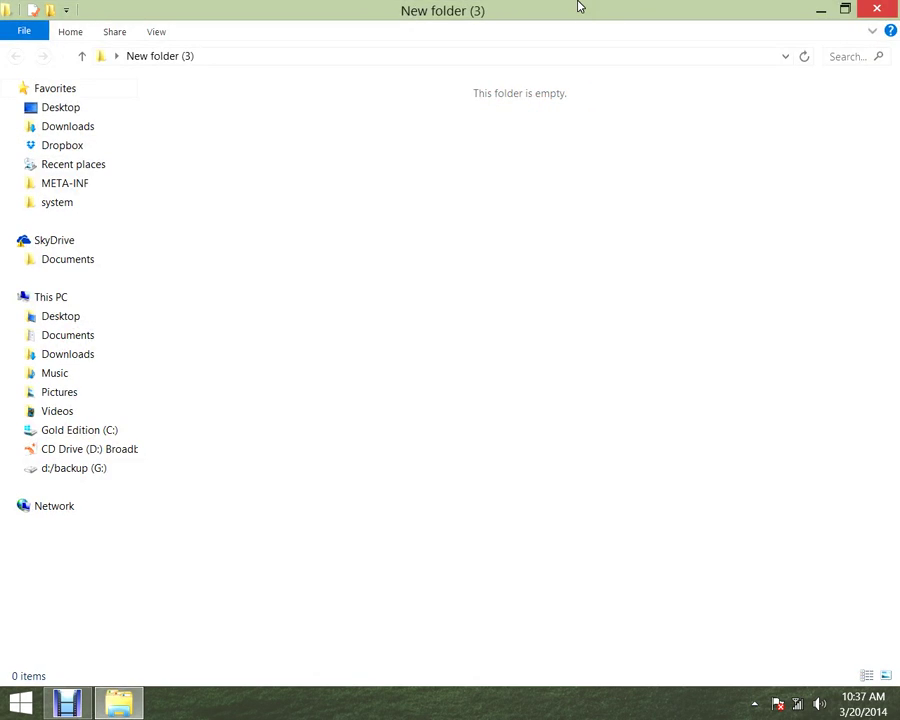
{"action": "double_click", "coordinate": [578, 7]}
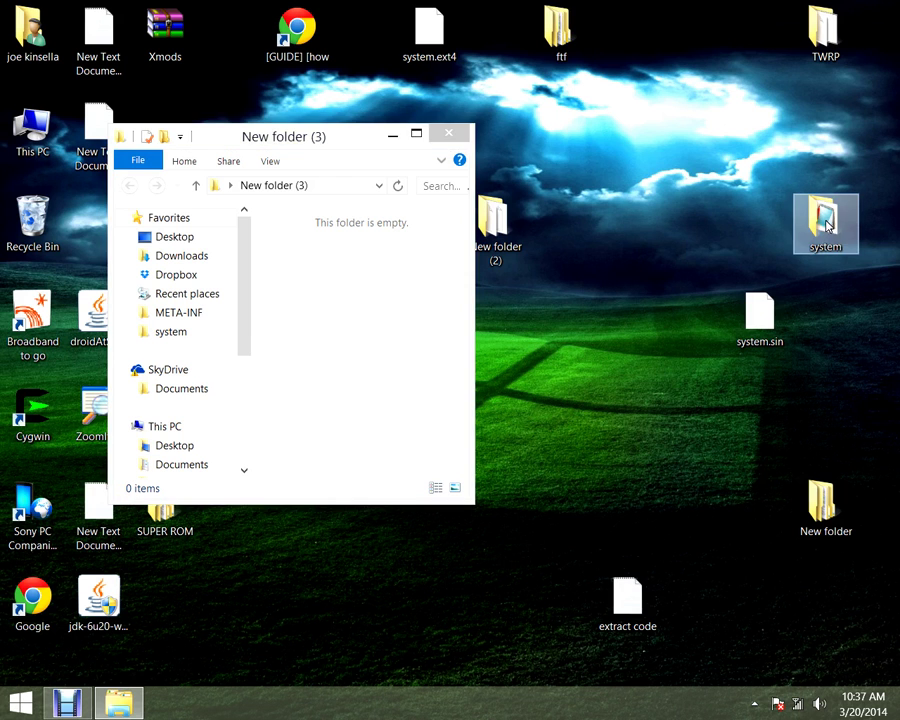
{"action": "left_click_drag", "start_coordinate": [826, 222], "coordinate": [303, 281]}
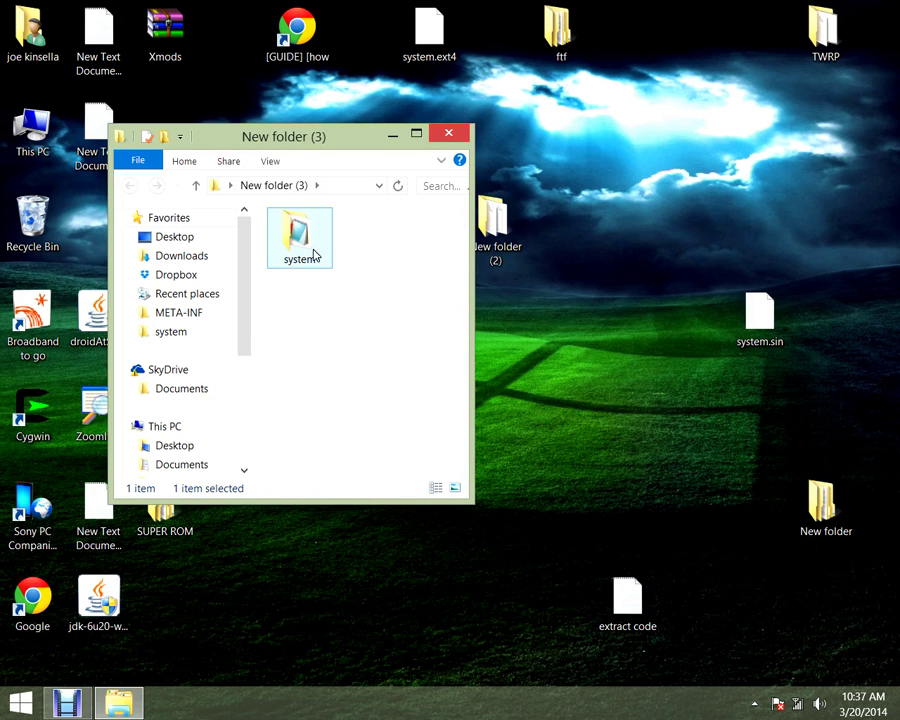
- Move the META-INF folder from the desktop's New folder into New folder (3), alongside the system folder
{"action": "left_click_drag", "start_coordinate": [343, 144], "coordinate": [553, 180]}
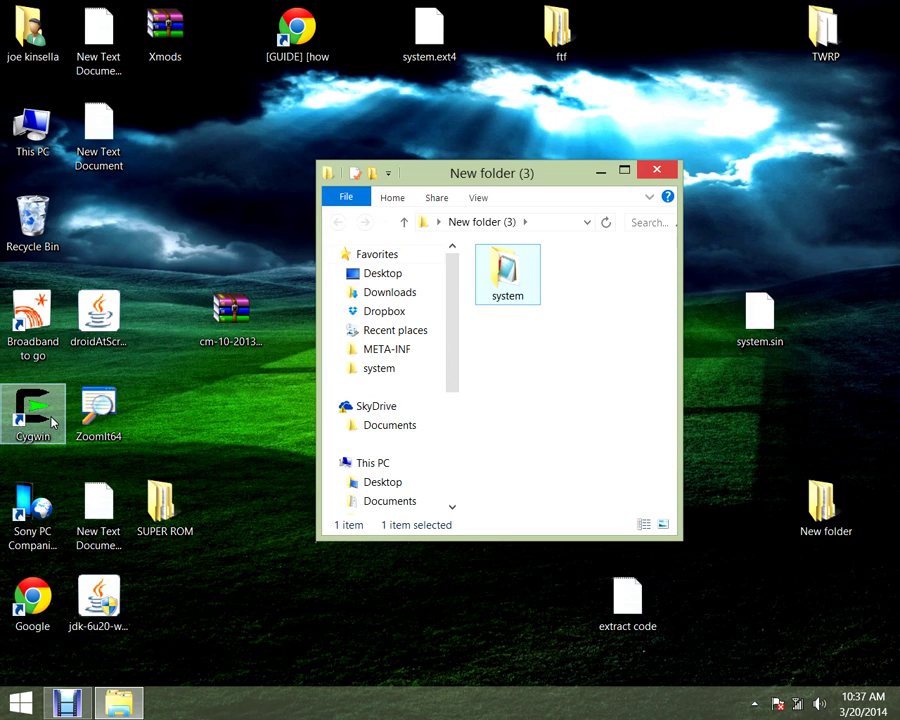
{"action": "left_click", "coordinate": [518, 342]}
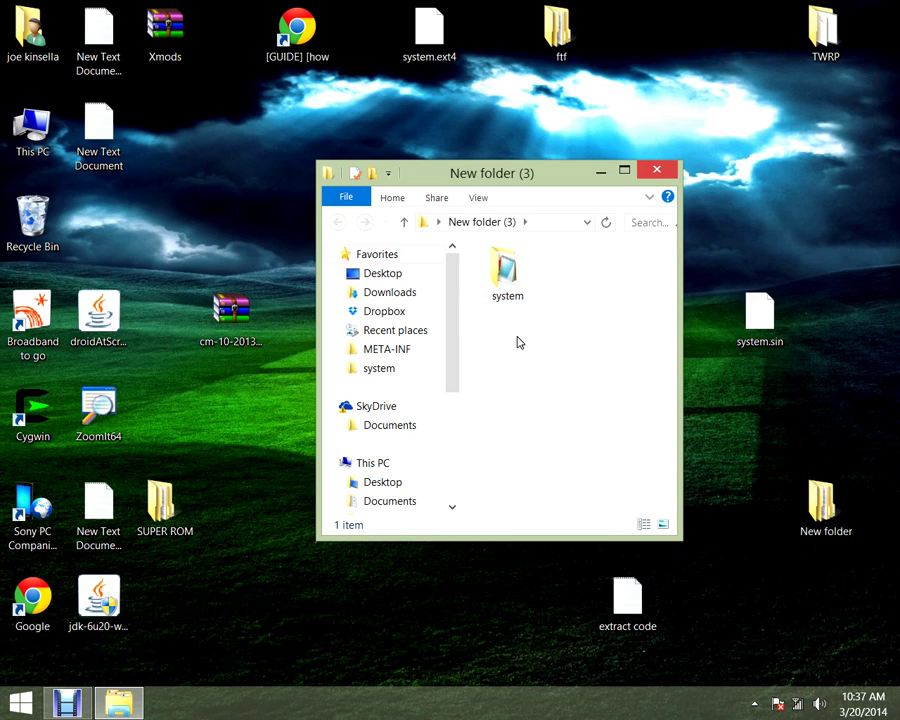
{"action": "double_click", "coordinate": [826, 505]}
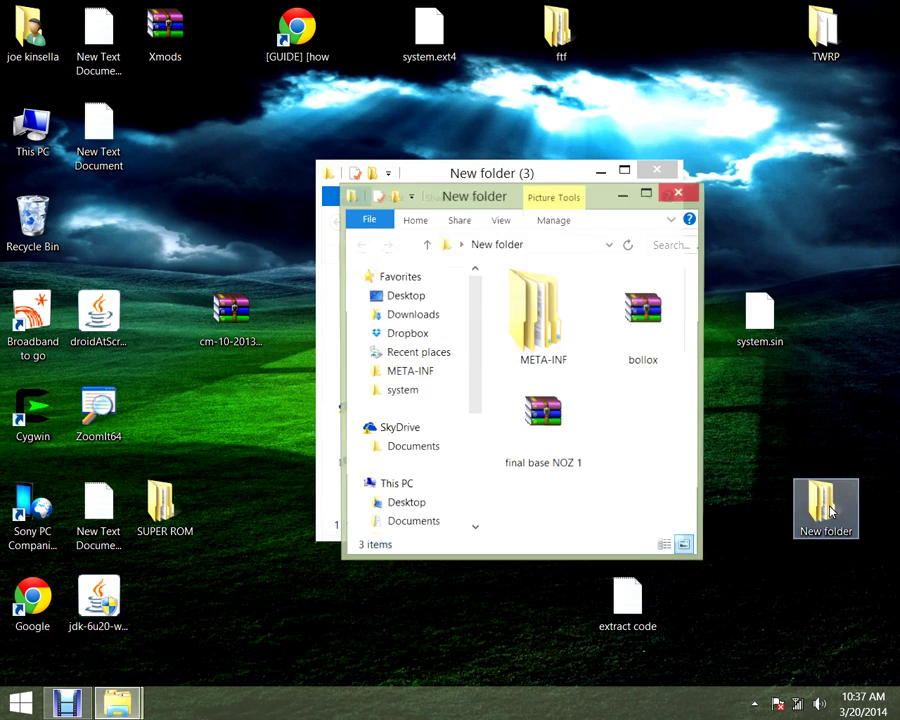
{"action": "left_click_drag", "start_coordinate": [612, 203], "coordinate": [885, 281]}
{"action": "left_click_drag", "start_coordinate": [817, 392], "coordinate": [531, 378]}
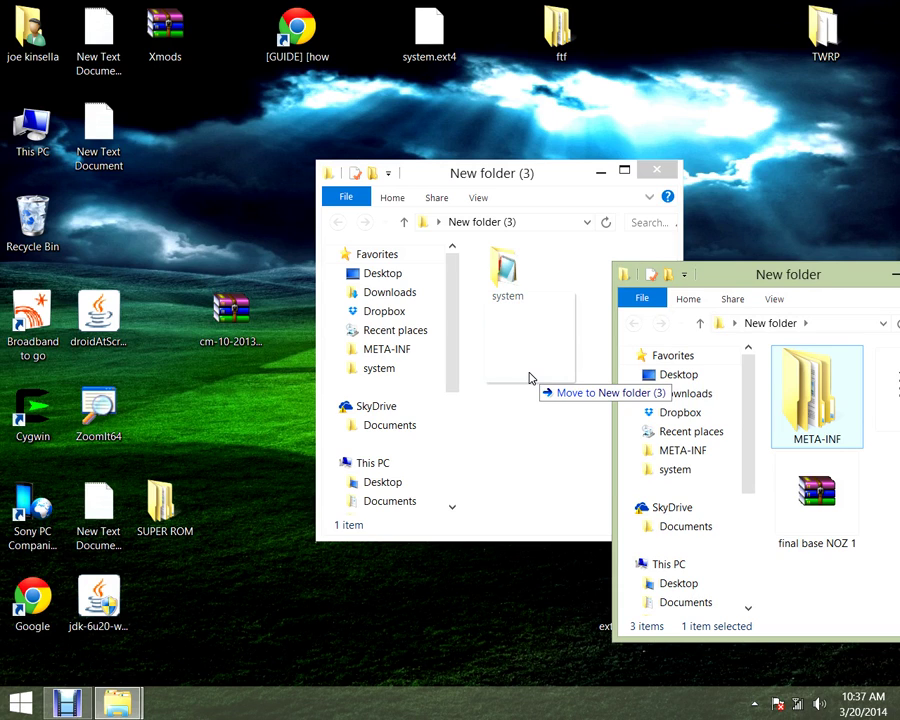
{"action": "left_click_drag", "start_coordinate": [531, 378], "coordinate": [530, 377]}
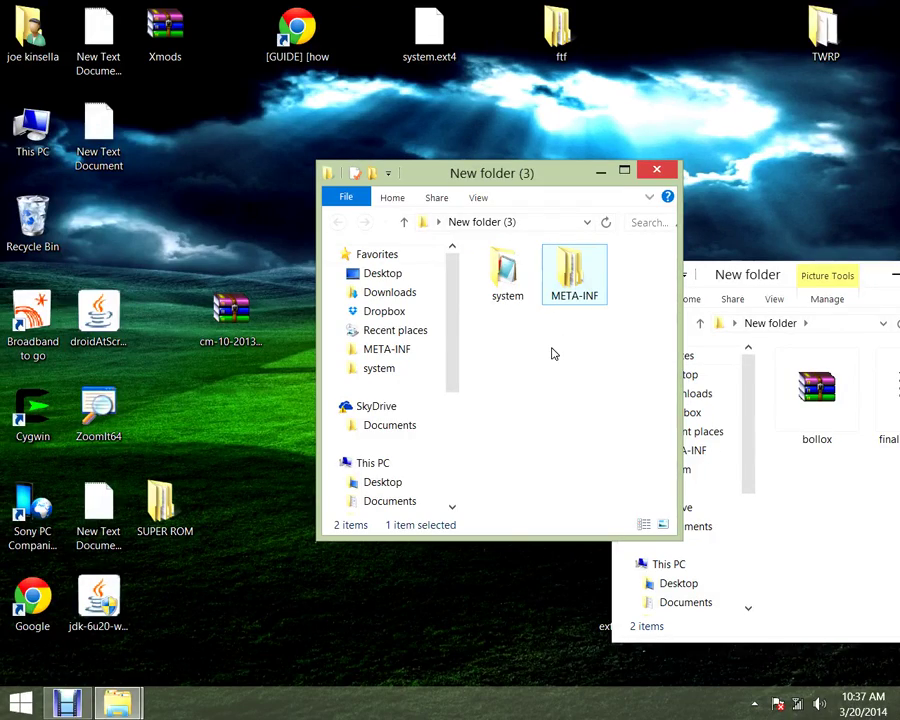
{"action": "left_click", "coordinate": [461, 377]}
- Compress the META-INF and system folders together into a ZIP archive named "my rom" using Normal compression
{"action": "double_click", "coordinate": [543, 175]}
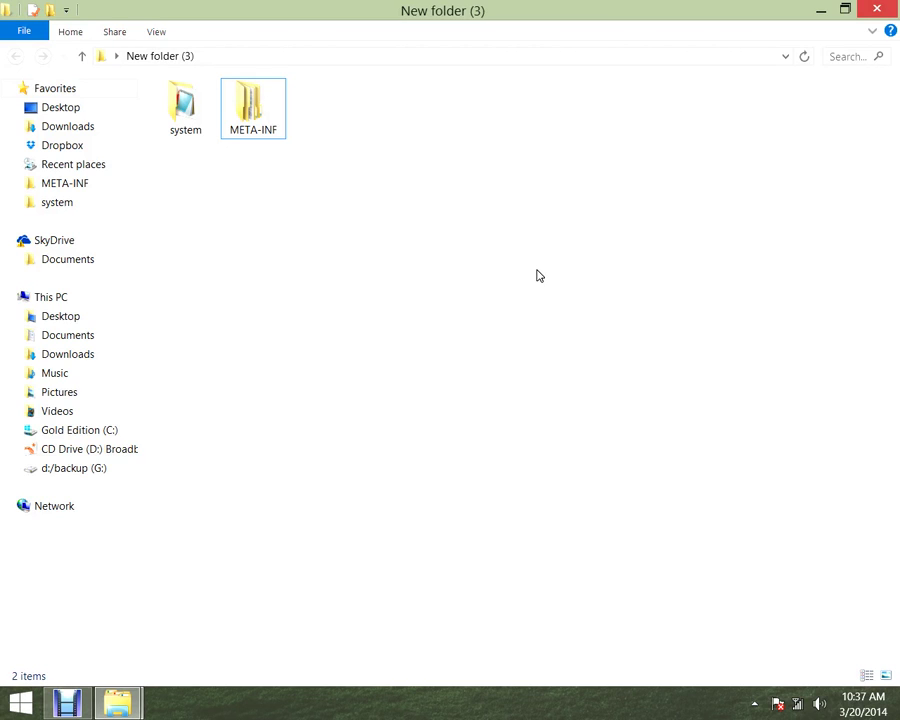
{"action": "mouse_move", "coordinate": [257, 129]}
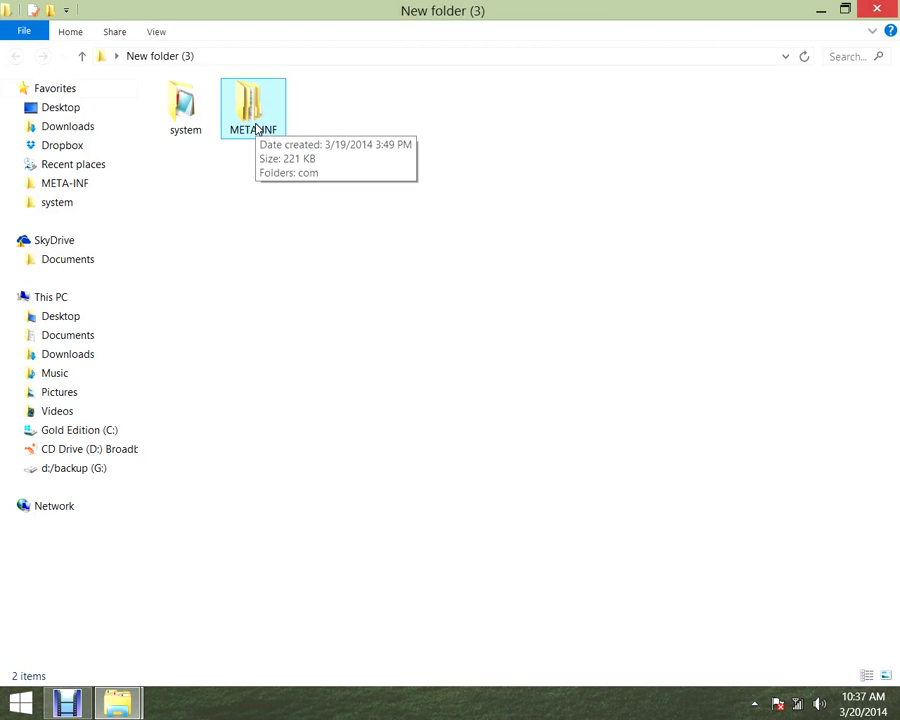
{"action": "left_click", "coordinate": [252, 122]}
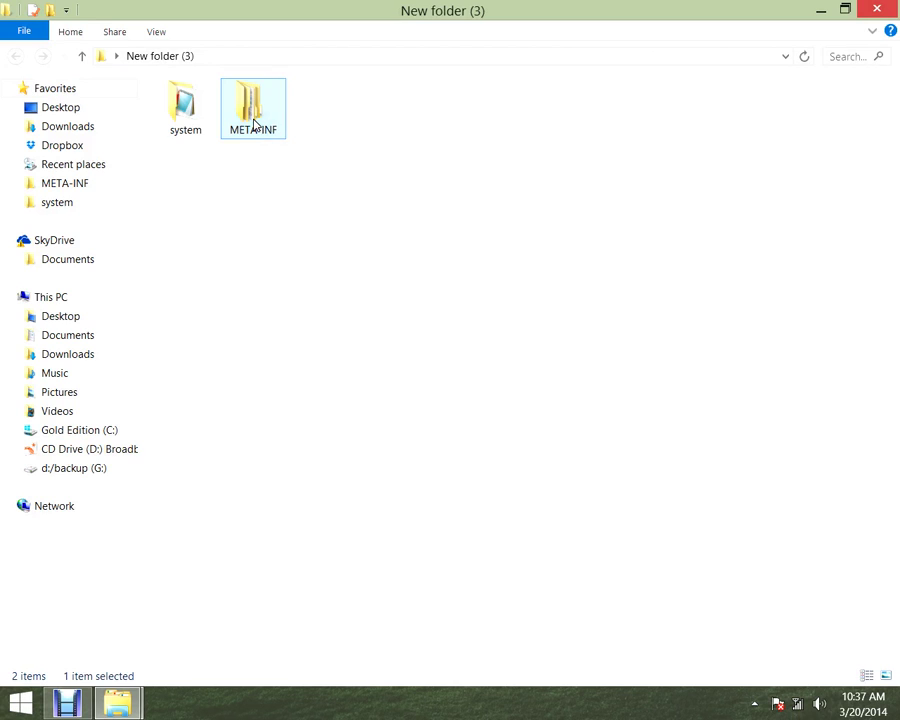
{"action": "left_click", "coordinate": [190, 120], "text": "ctrl"}
{"action": "right_click", "coordinate": [185, 108]}
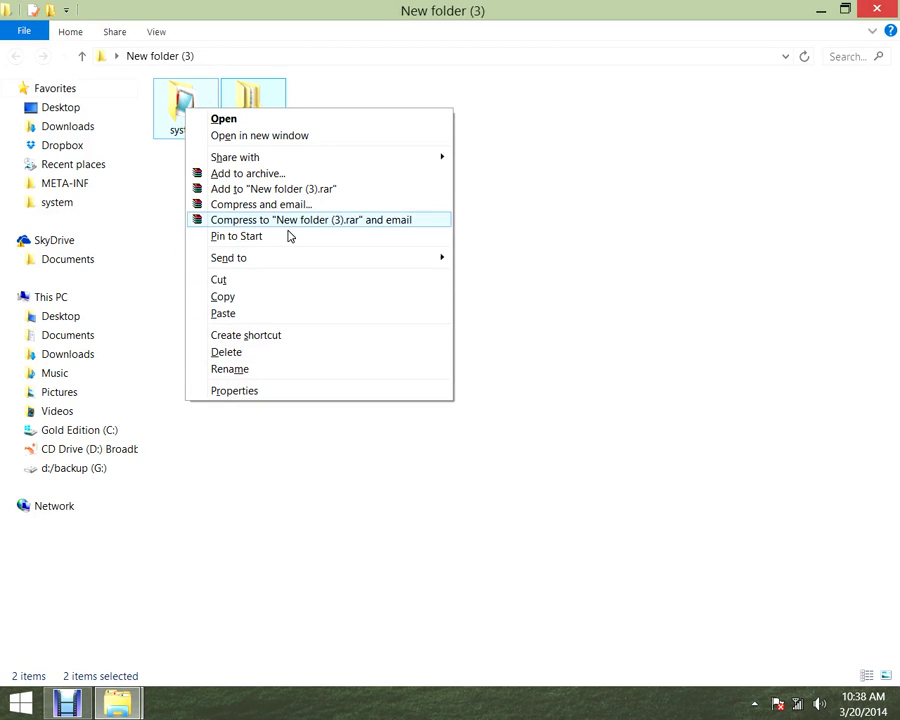
{"action": "left_click", "coordinate": [296, 178]}
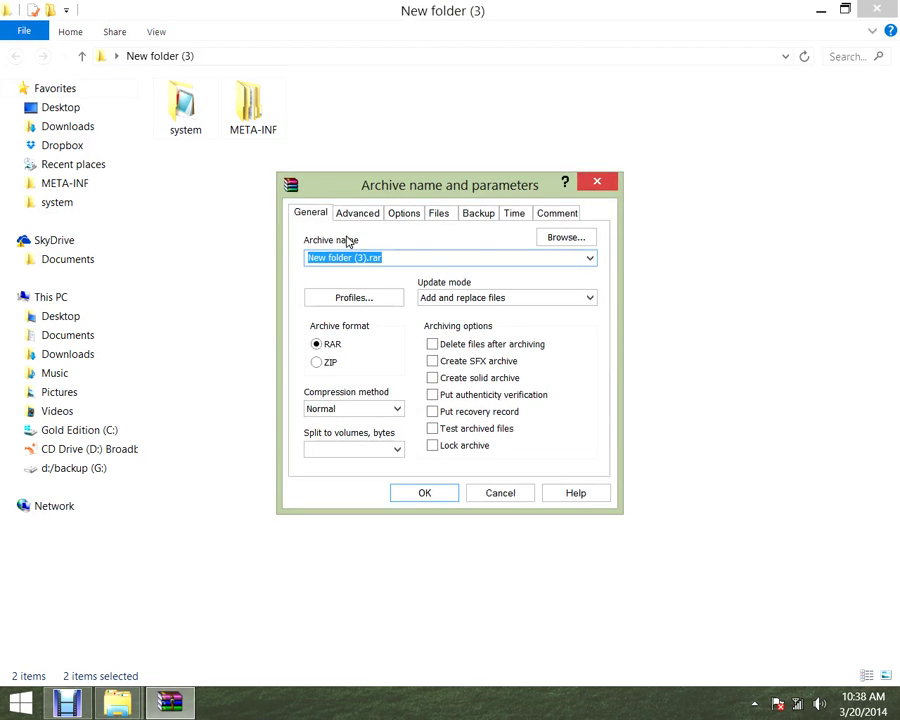
{"action": "left_click", "coordinate": [318, 363]}
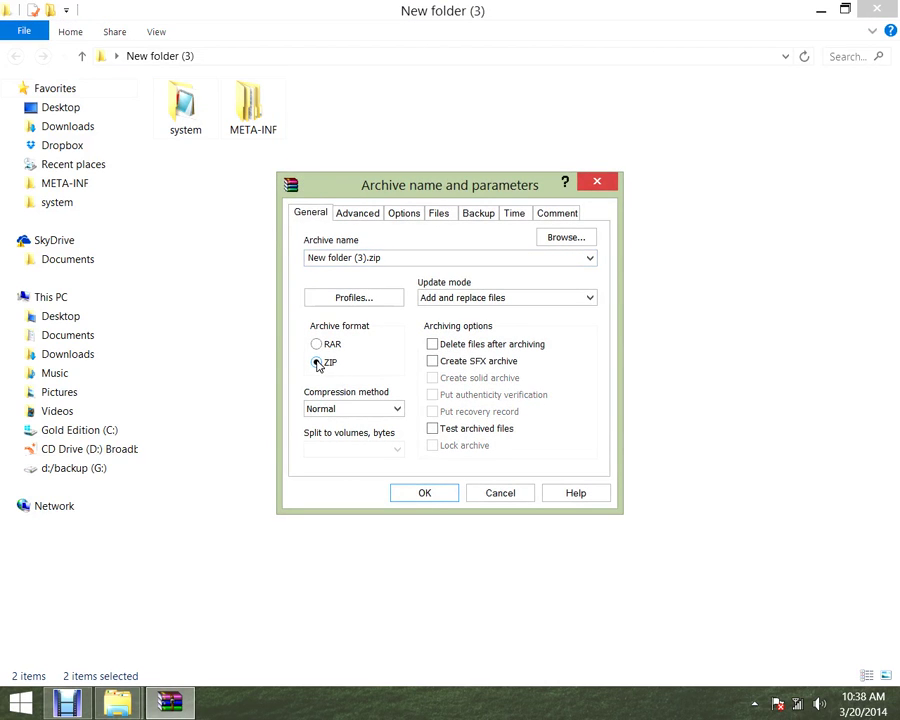
{"action": "double_click", "coordinate": [367, 259]}
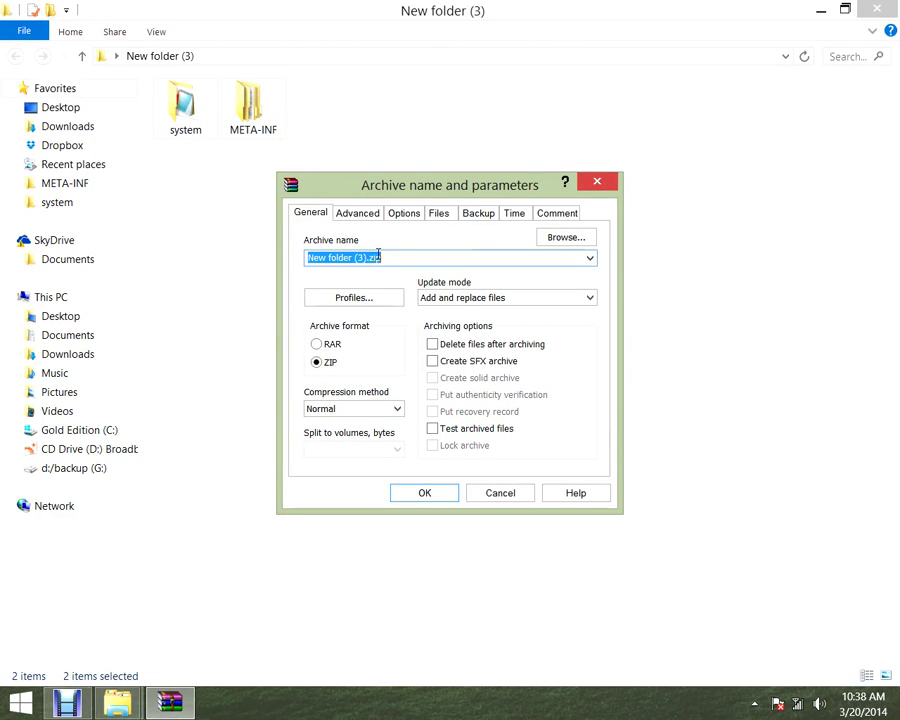
{"action": "key", "text": "BackSpace"}
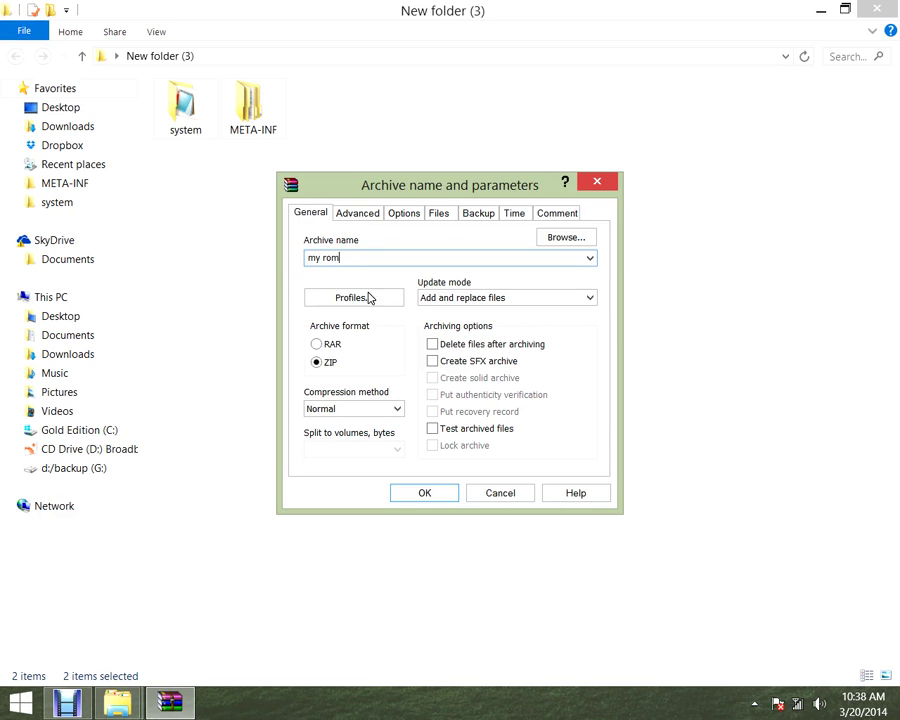
{"action": "left_click", "coordinate": [426, 496]}
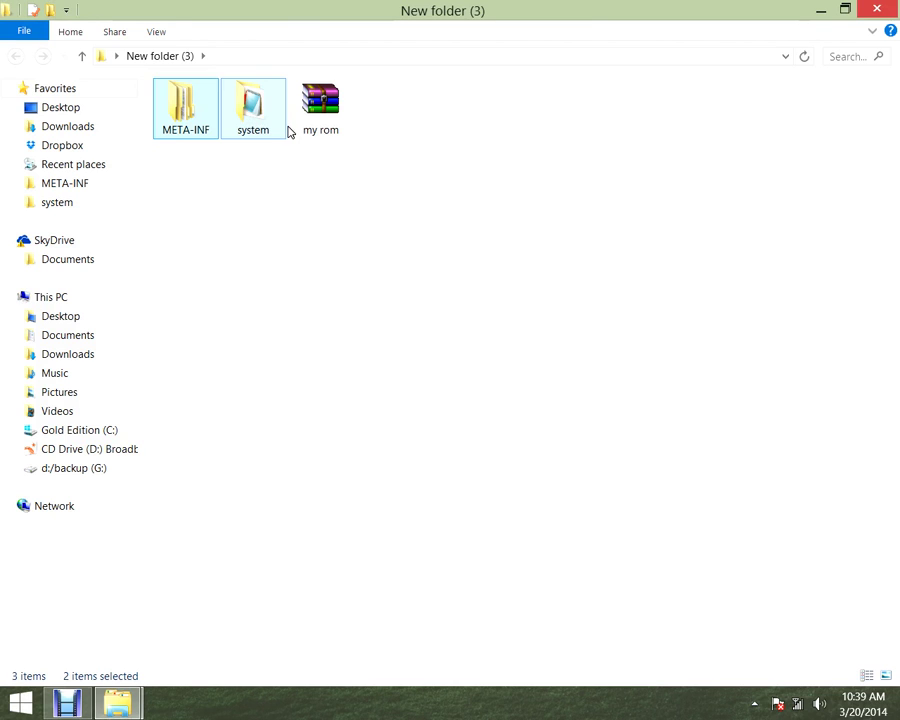
- Check the file type and size in the my rom archive's properties, and close the dialog
{"action": "left_click", "coordinate": [318, 125]}
{"action": "left_click", "coordinate": [327, 166]}
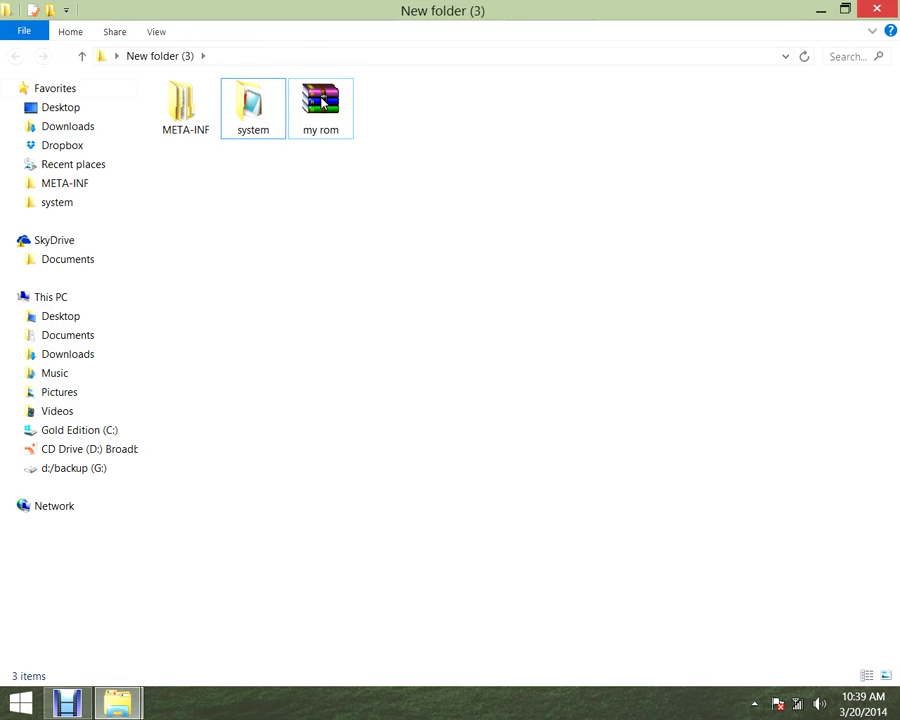
{"action": "right_click", "coordinate": [323, 101]}
{"action": "left_click", "coordinate": [418, 347]}
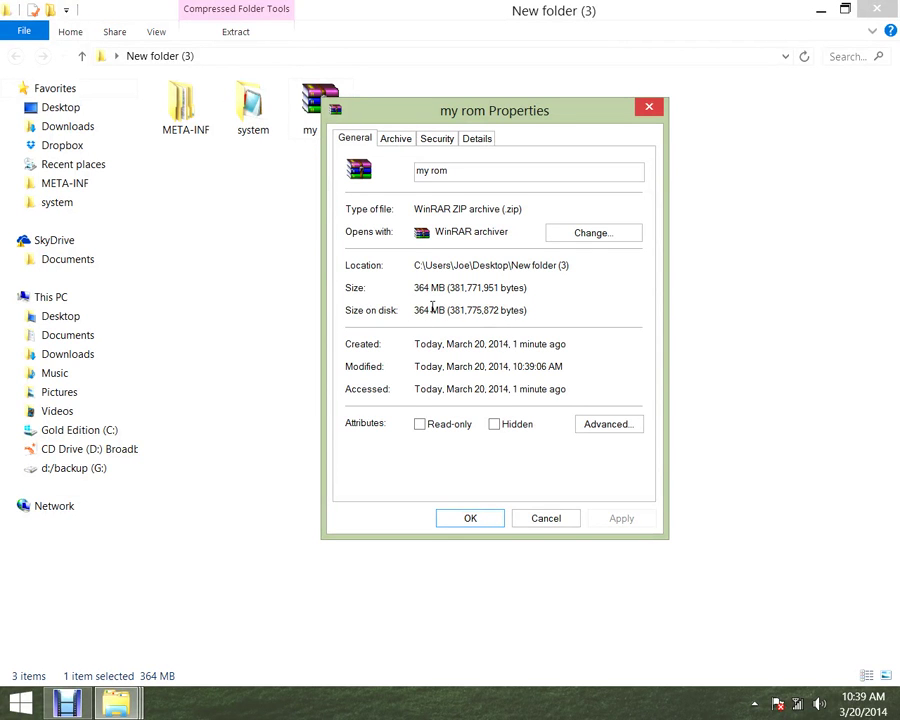
{"action": "left_click", "coordinate": [651, 107]}
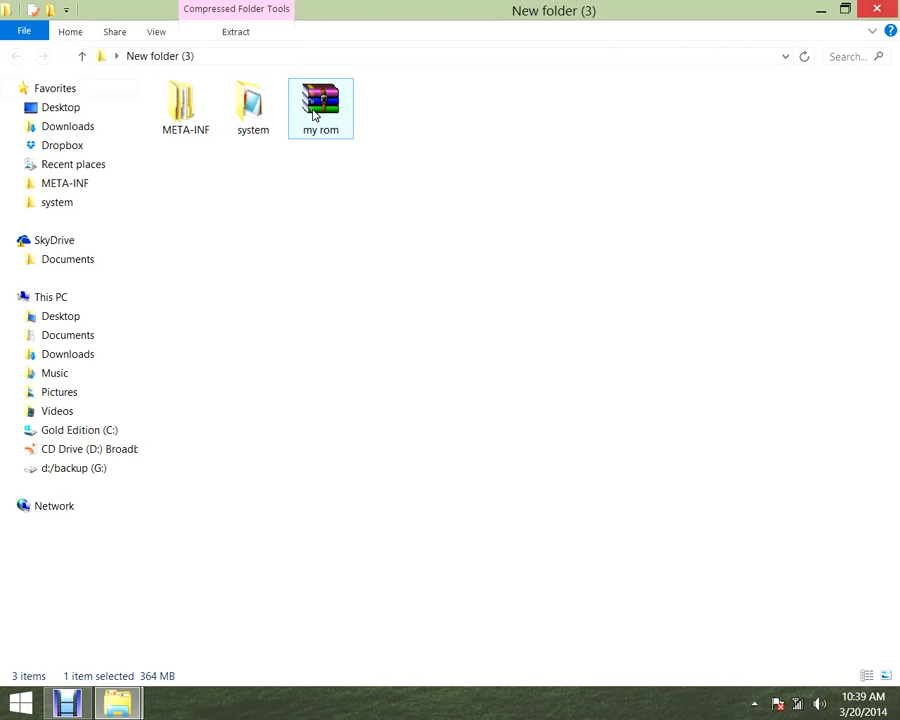
{"action": "mouse_move", "coordinate": [330, 110]}
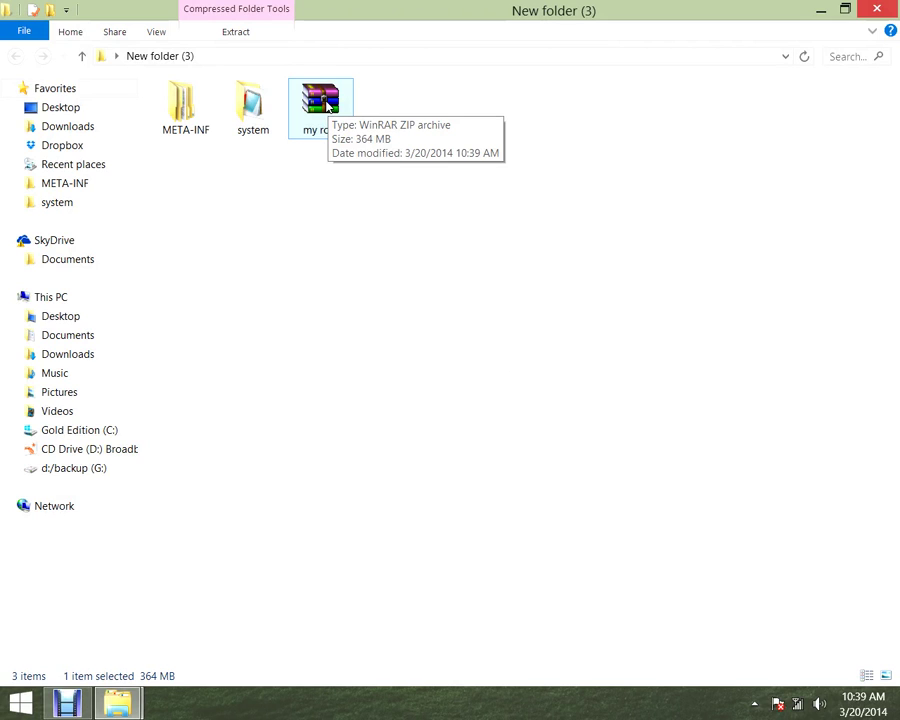
- Look through the APK files in the system\app folder, and return to the system folder
{"action": "double_click", "coordinate": [253, 103]}
{"action": "left_click", "coordinate": [243, 115]}
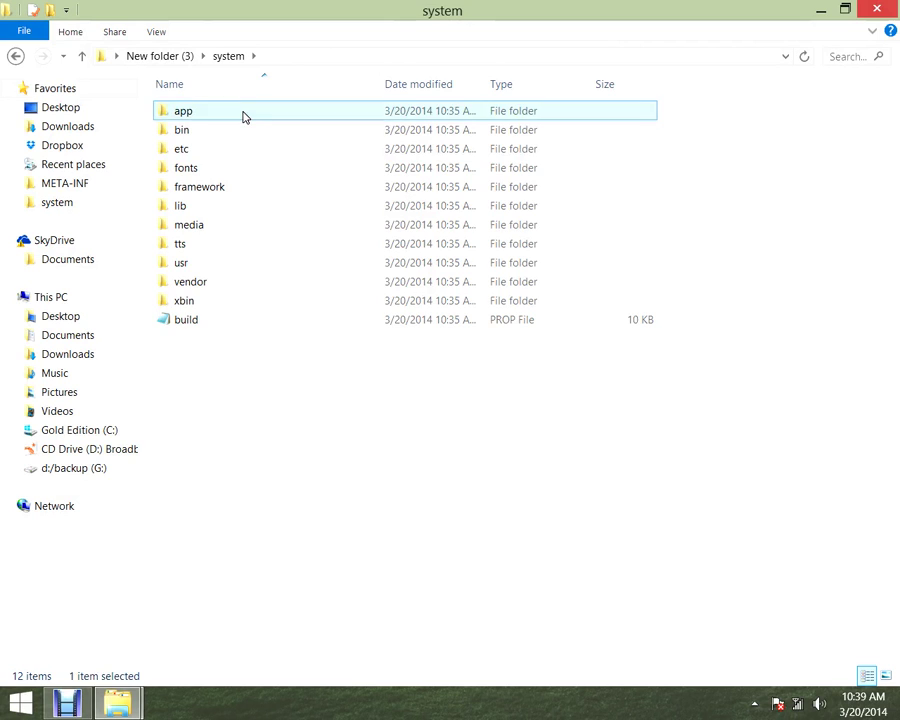
{"action": "double_click", "coordinate": [243, 116]}
{"action": "scroll", "coordinate": [305, 286], "scroll_direction": "down", "scroll_amount": 9}
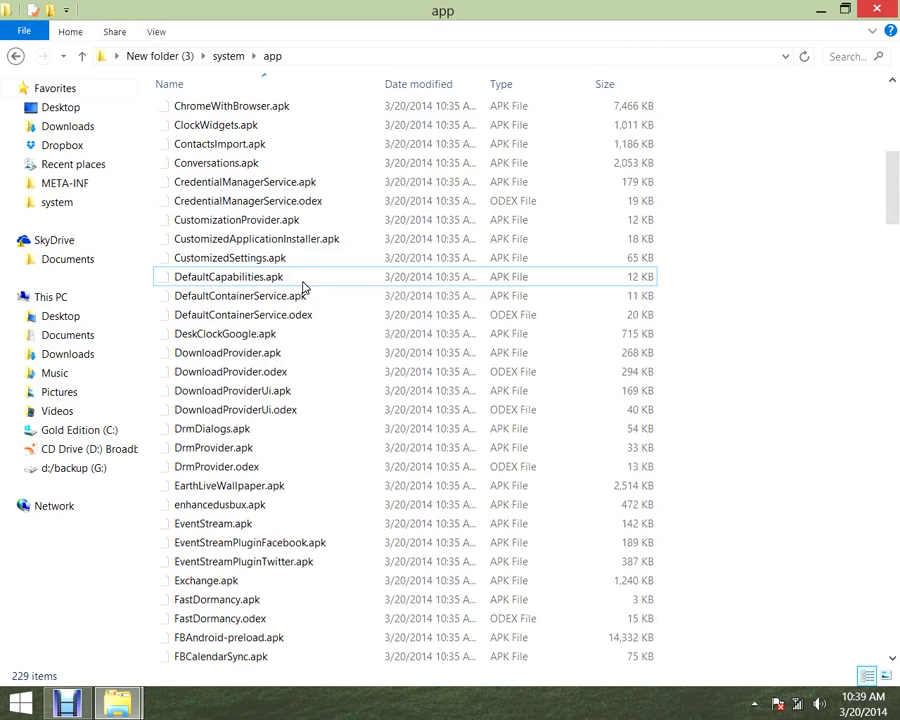
{"action": "scroll", "coordinate": [305, 287], "scroll_direction": "down", "scroll_amount": 2}
{"action": "left_click", "coordinate": [15, 56]}
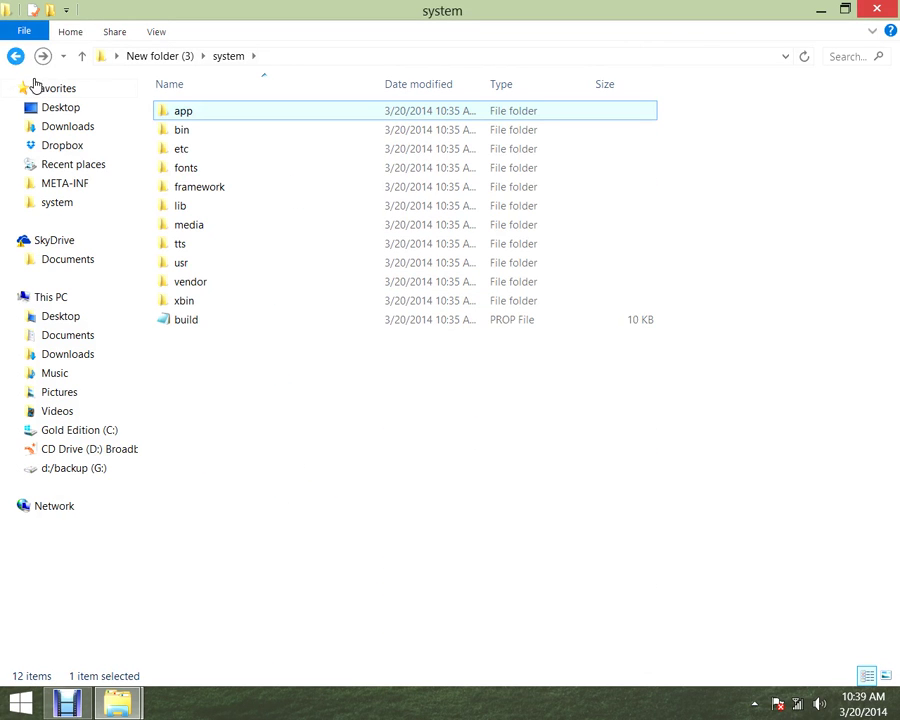
- Examine the preinstalled APK files in the system folder's etc\customization\applications folder
{"action": "double_click", "coordinate": [261, 152]}
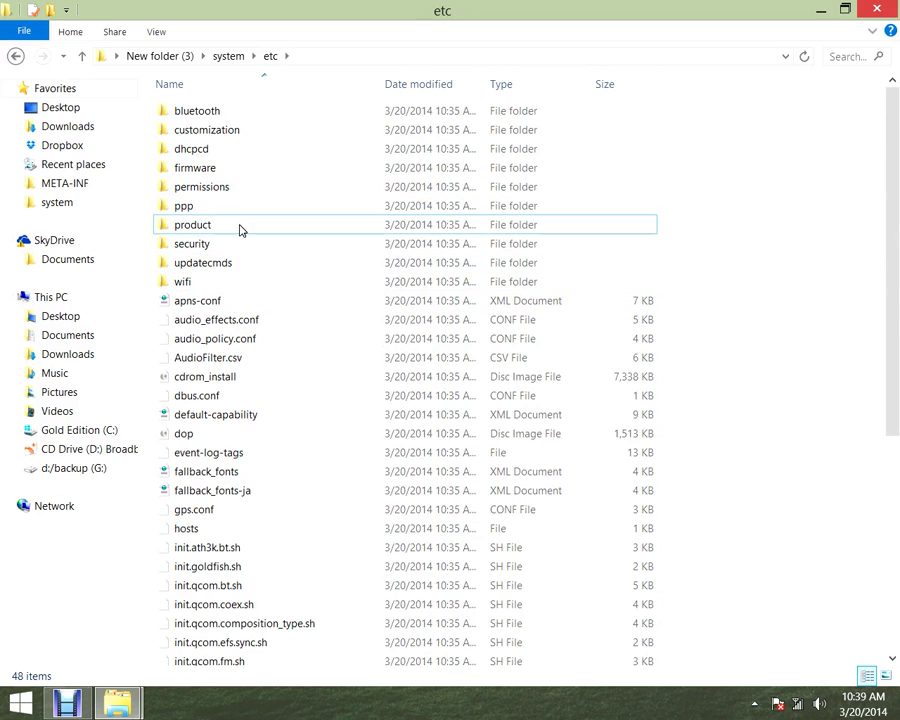
{"action": "double_click", "coordinate": [275, 130]}
{"action": "double_click", "coordinate": [278, 115]}
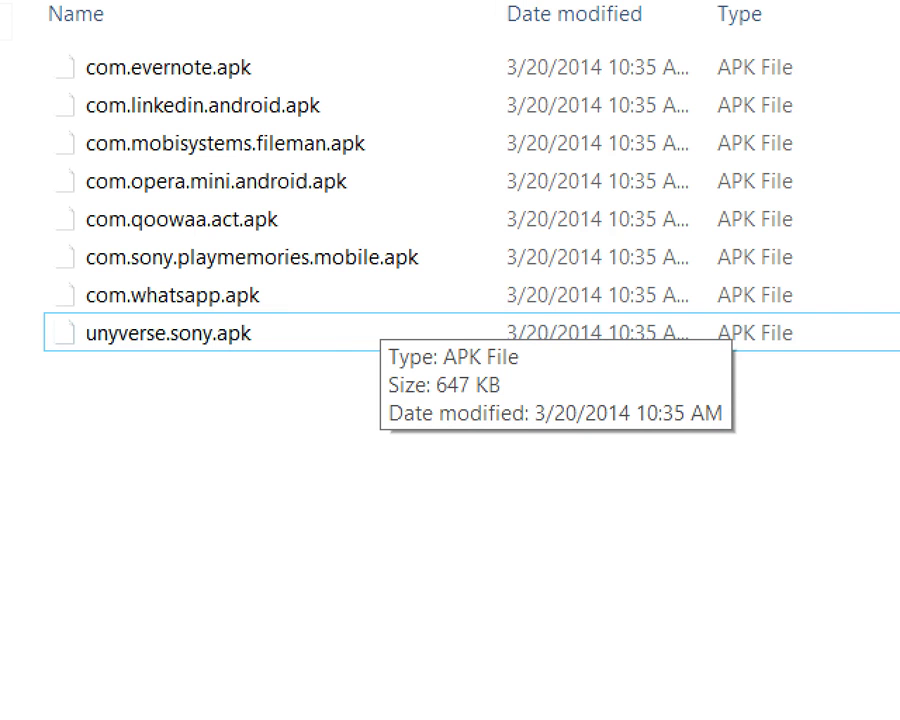
{"action": "left_click", "coordinate": [292, 343]}
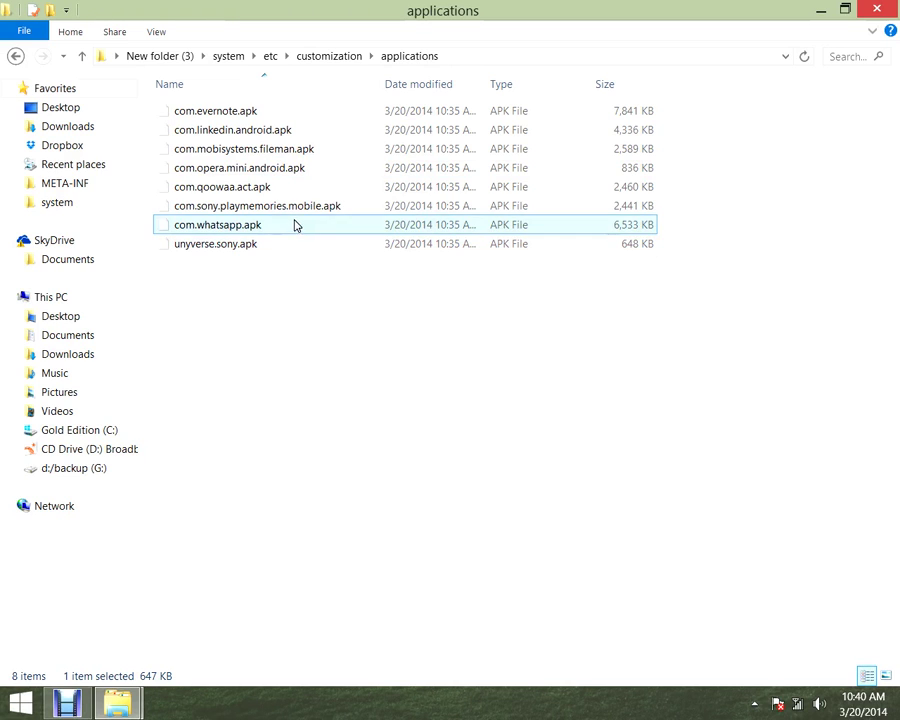
{"action": "left_click", "coordinate": [296, 205]}
{"action": "left_click", "coordinate": [293, 190]}
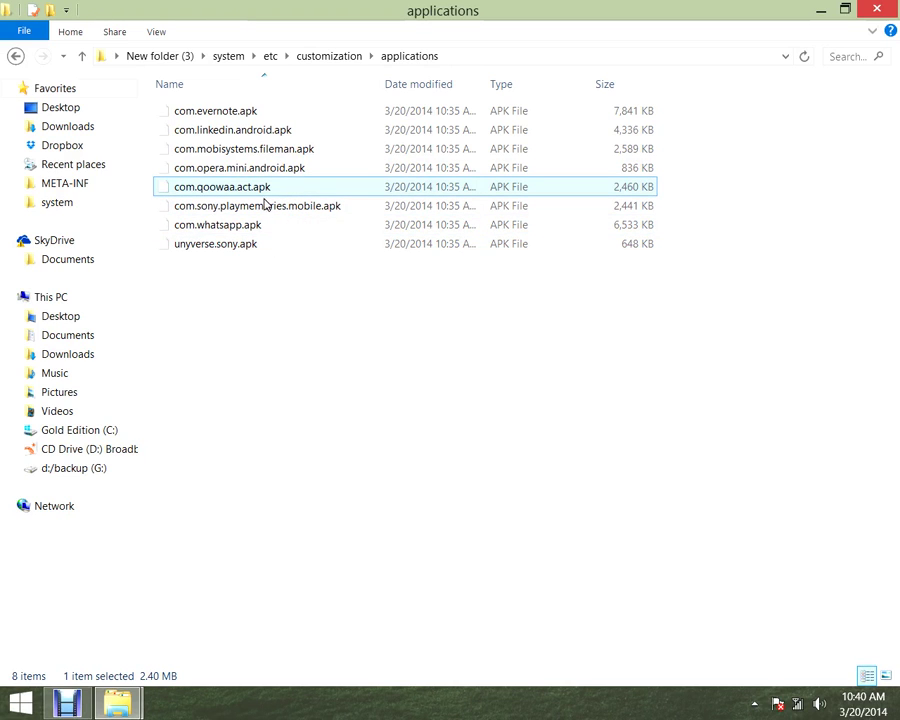
- Return to the etc folder and open customization\content\com\sonyericsson\wallpaperpicker\wallpapers to view the stock wallpaper images
{"action": "left_click", "coordinate": [16, 56]}
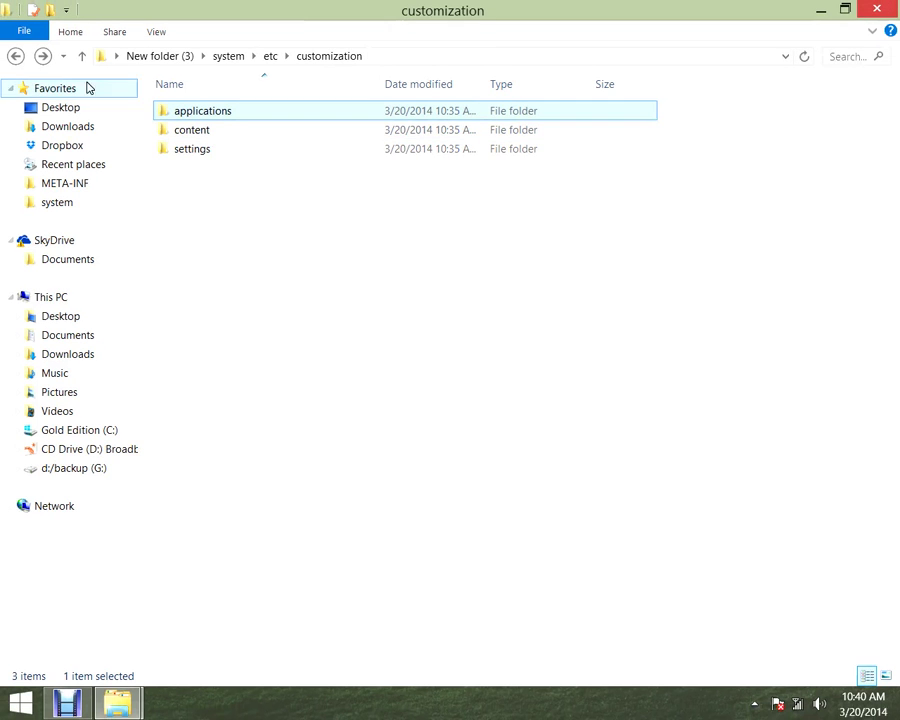
{"action": "left_click", "coordinate": [16, 56]}
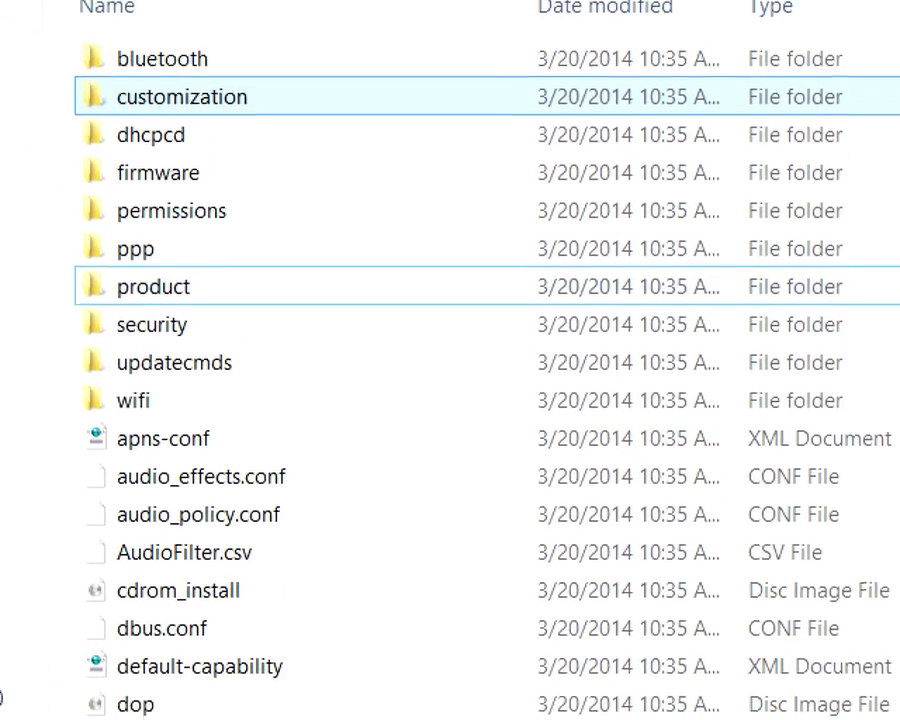
{"action": "left_click", "coordinate": [265, 107]}
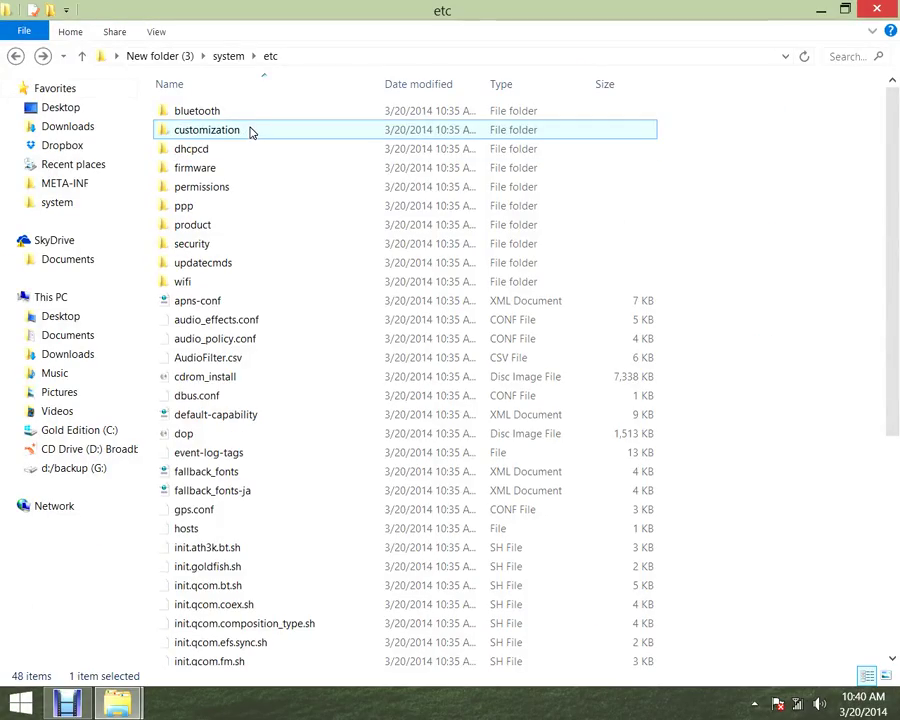
{"action": "double_click", "coordinate": [251, 131]}
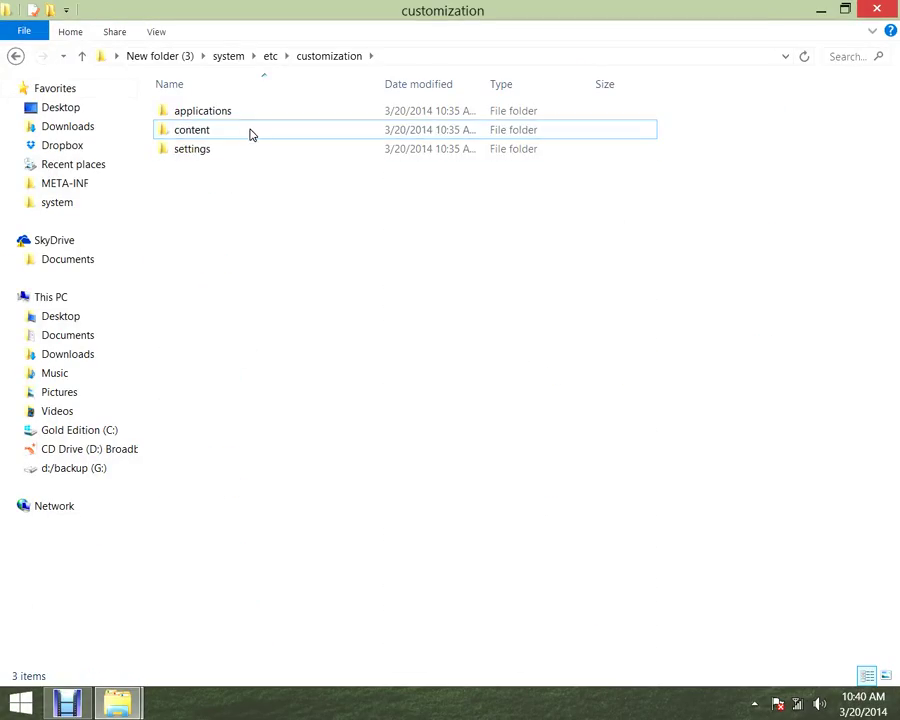
{"action": "left_click", "coordinate": [244, 132]}
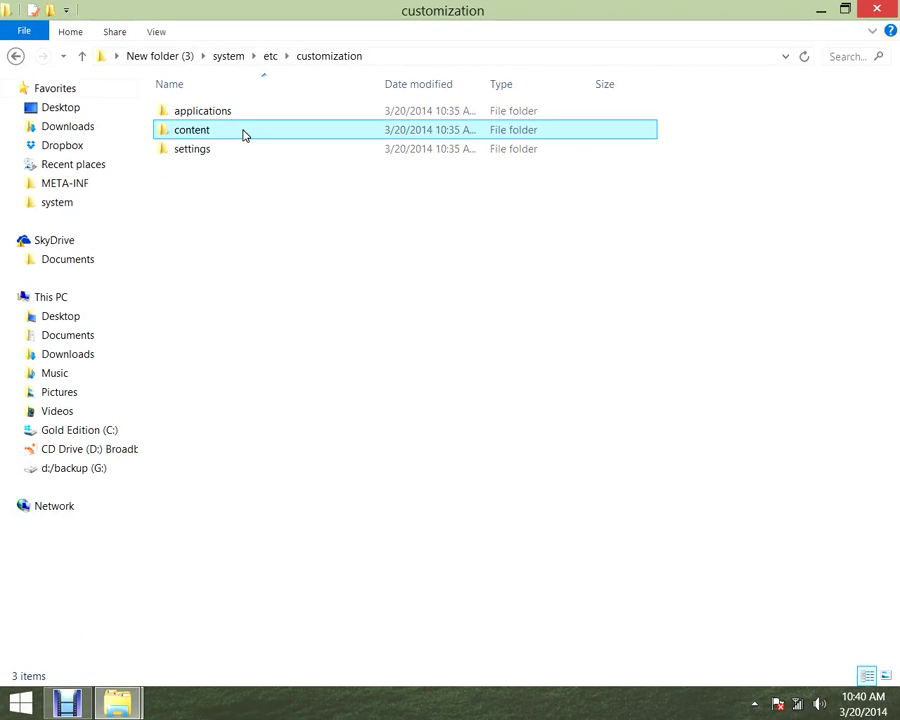
{"action": "double_click", "coordinate": [244, 133]}
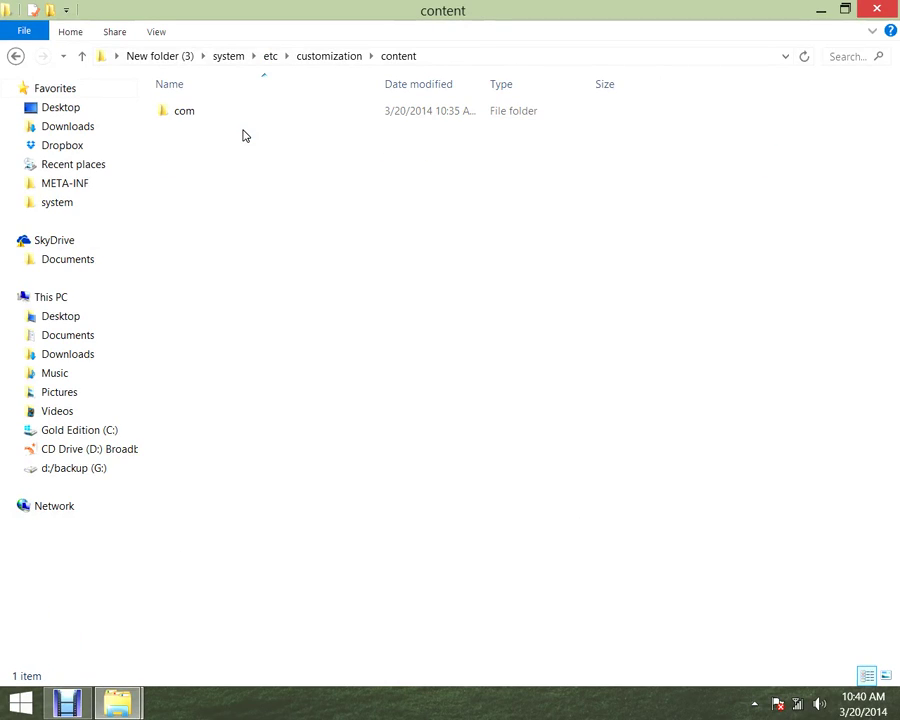
{"action": "double_click", "coordinate": [249, 117]}
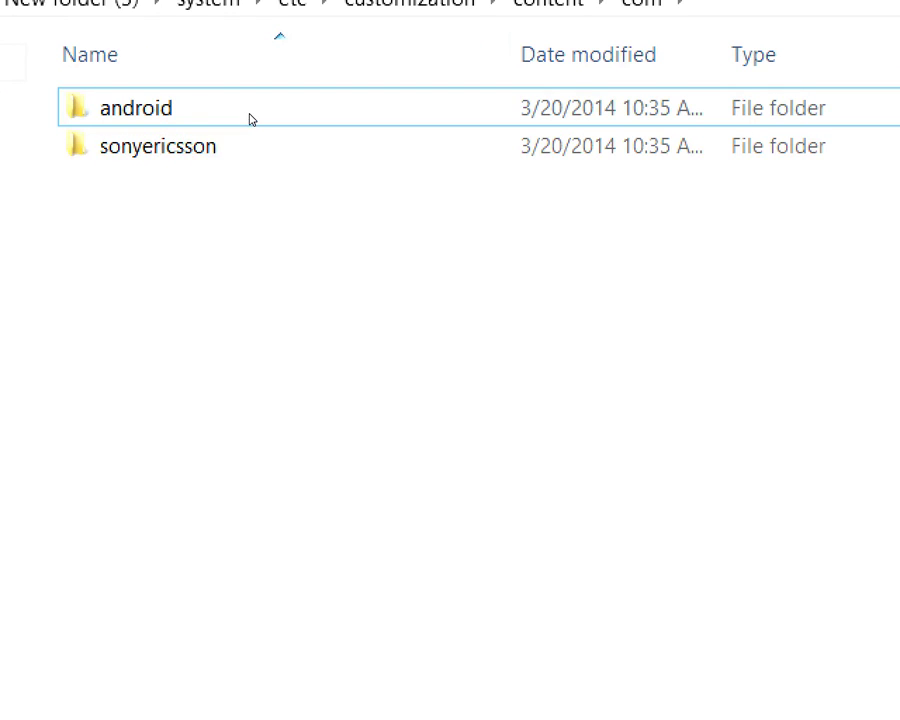
{"action": "double_click", "coordinate": [268, 146]}
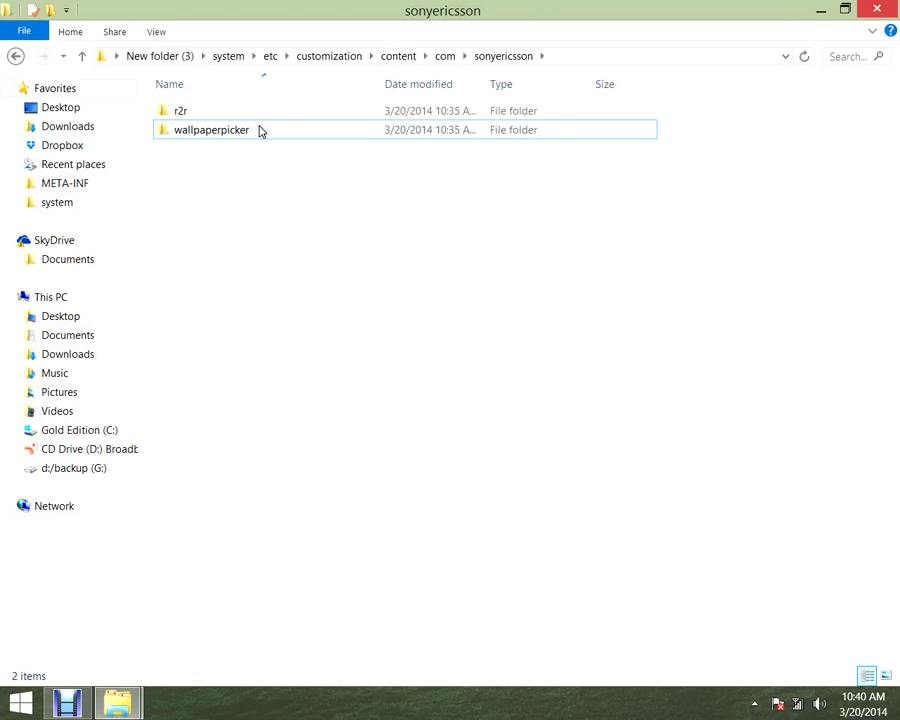
{"action": "double_click", "coordinate": [258, 130]}
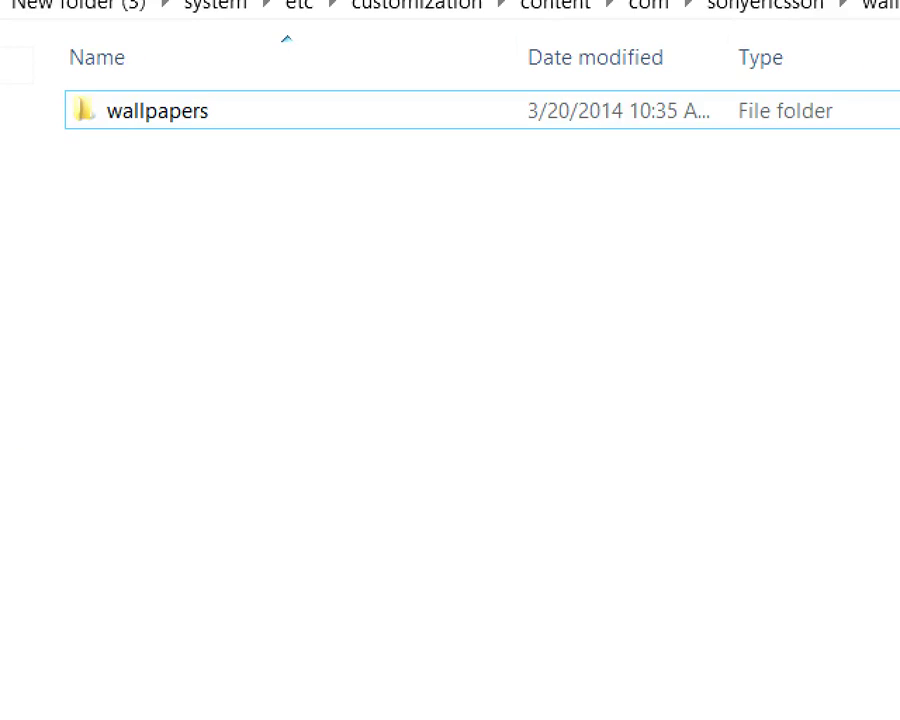
{"action": "double_click", "coordinate": [243, 116]}
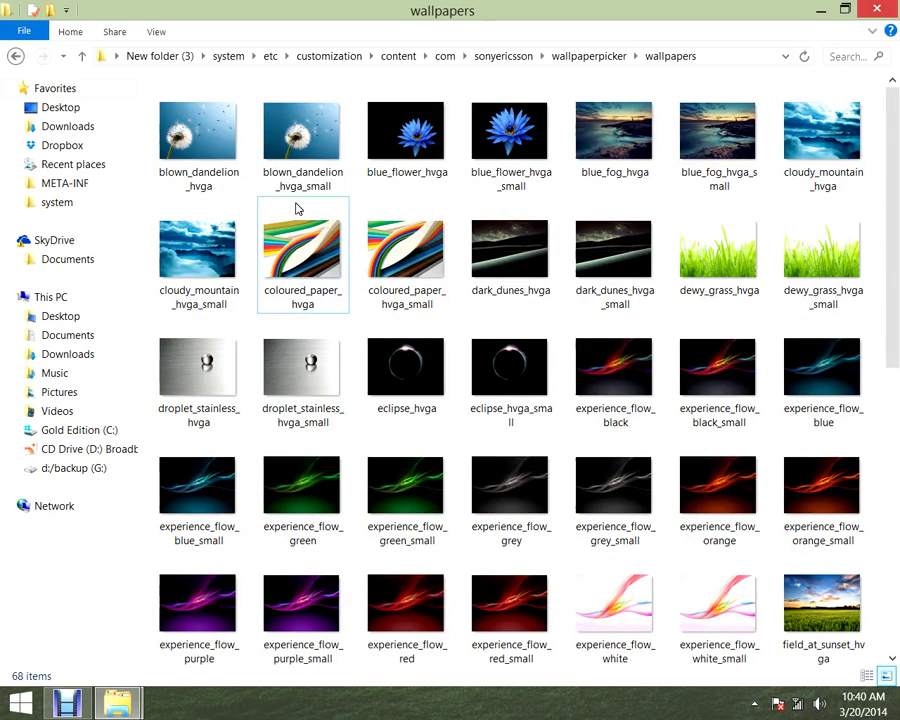
- Select the multicolour_splash, snow_fields and white_caps wallpapers together with their small versions in the wallpapers folder
{"action": "scroll", "coordinate": [575, 265], "scroll_direction": "down", "scroll_amount": 5}
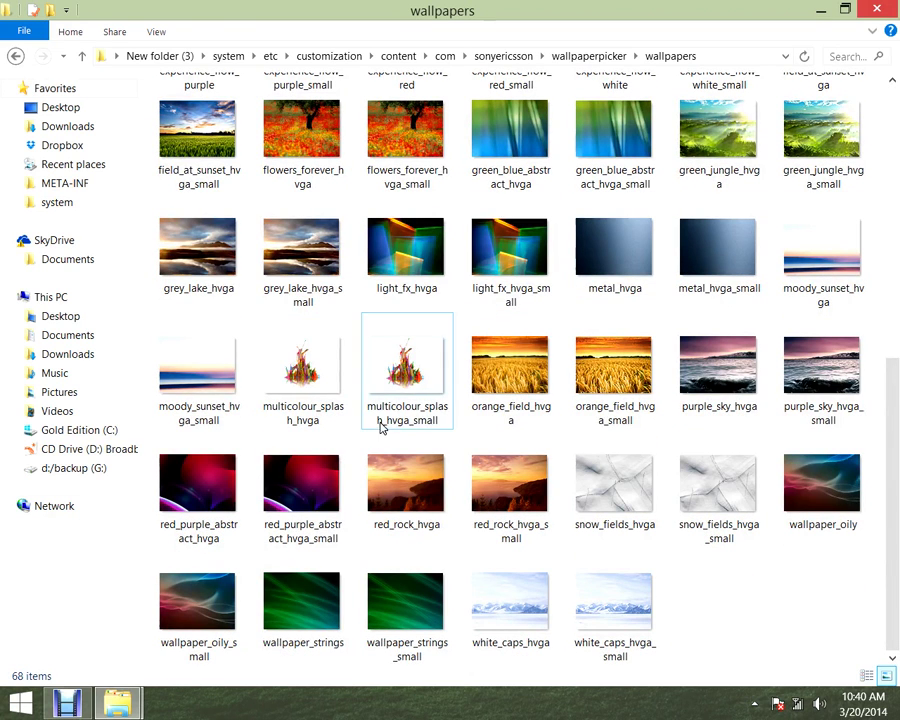
{"action": "left_click", "coordinate": [380, 420]}
{"action": "left_click", "coordinate": [318, 377], "text": "ctrl"}
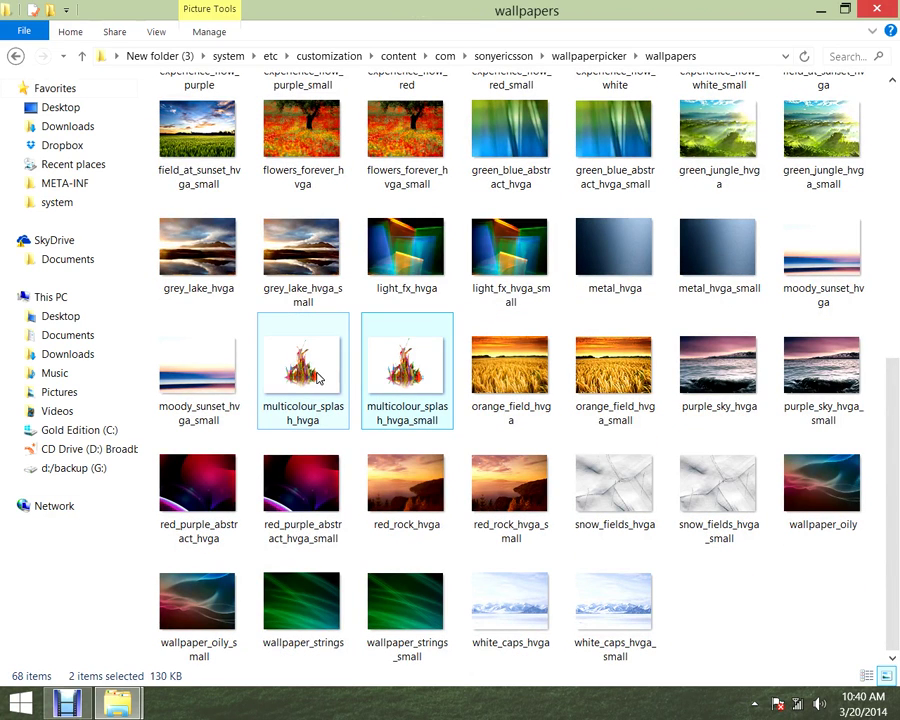
{"action": "left_click", "coordinate": [621, 505], "text": "ctrl"}
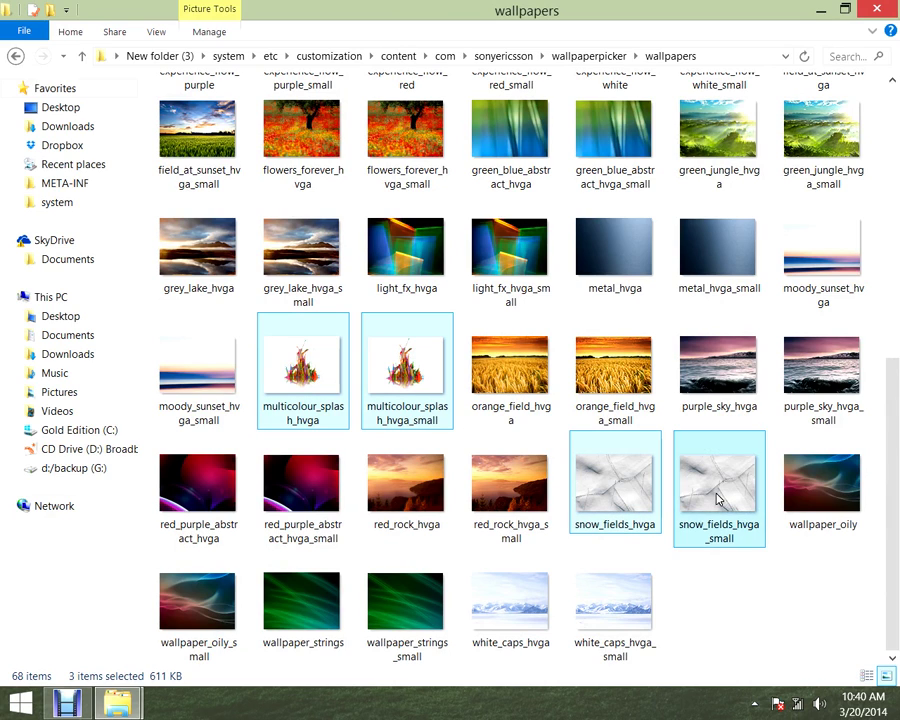
{"action": "left_click", "coordinate": [719, 499], "text": "ctrl"}
{"action": "left_click", "coordinate": [606, 621], "text": "ctrl"}
{"action": "left_click", "coordinate": [510, 605], "text": "ctrl"}
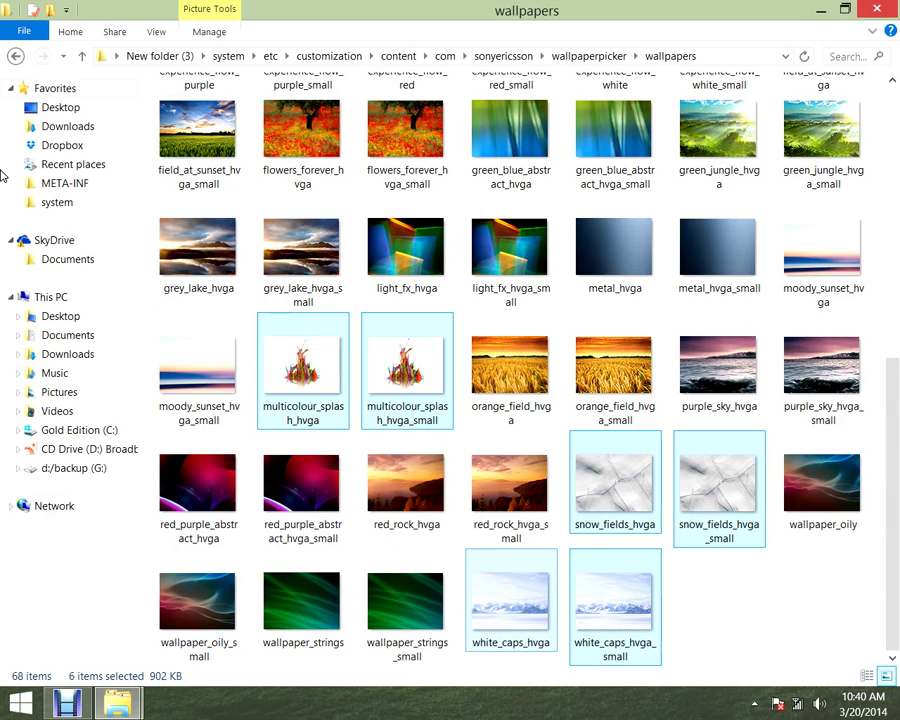
- Return to the customization folder and look through settings\com\sonyericsson down to the trackid3 folder
{"action": "left_click", "coordinate": [15, 56]}
{"action": "left_click", "coordinate": [15, 56]}
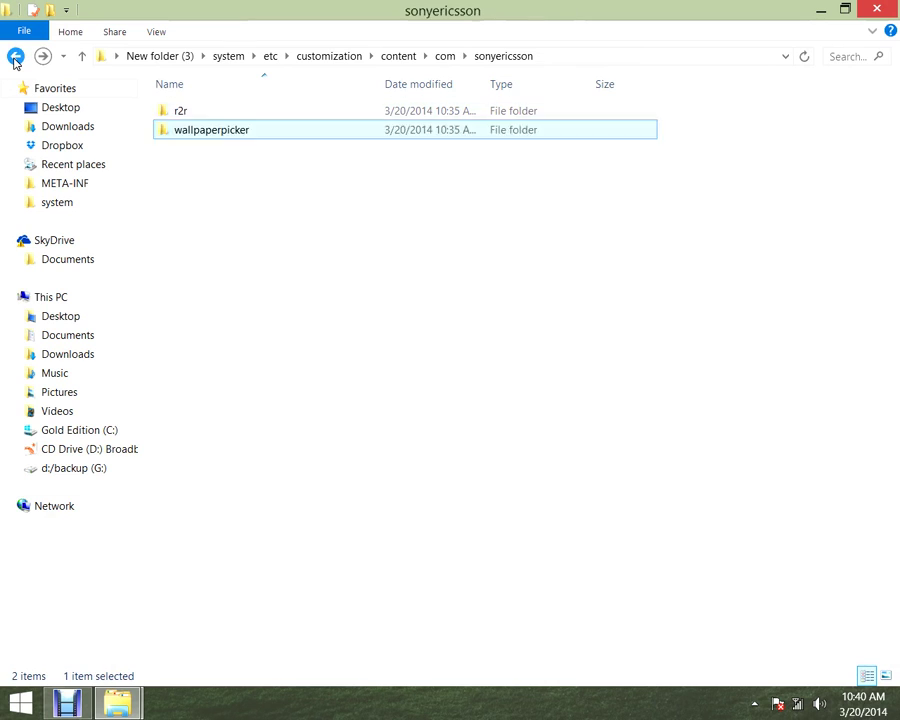
{"action": "left_click", "coordinate": [15, 56]}
{"action": "left_click", "coordinate": [15, 56]}
{"action": "left_click", "coordinate": [15, 56]}
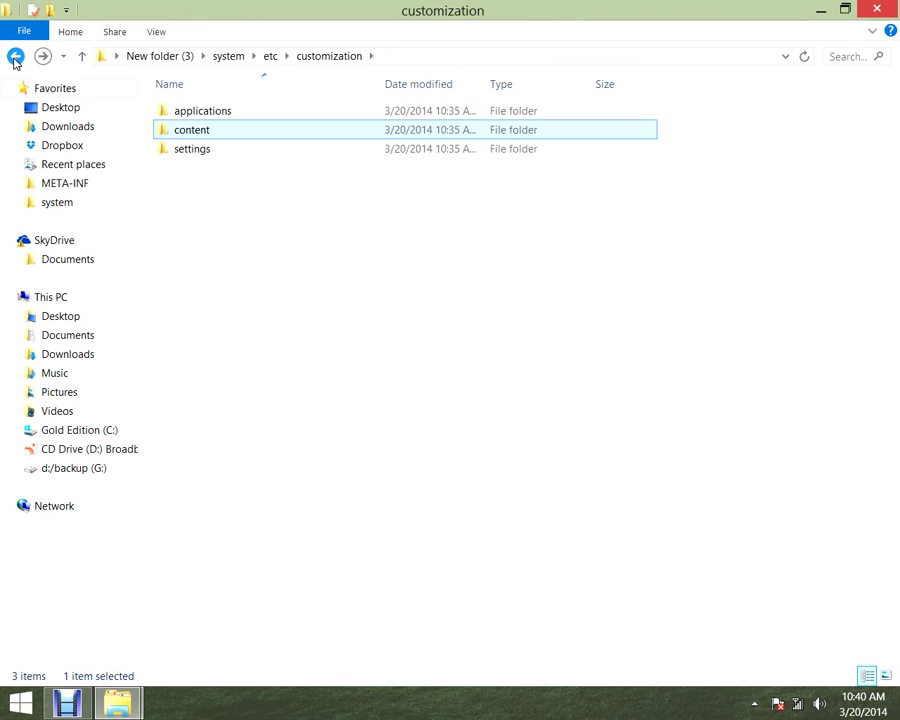
{"action": "double_click", "coordinate": [216, 153]}
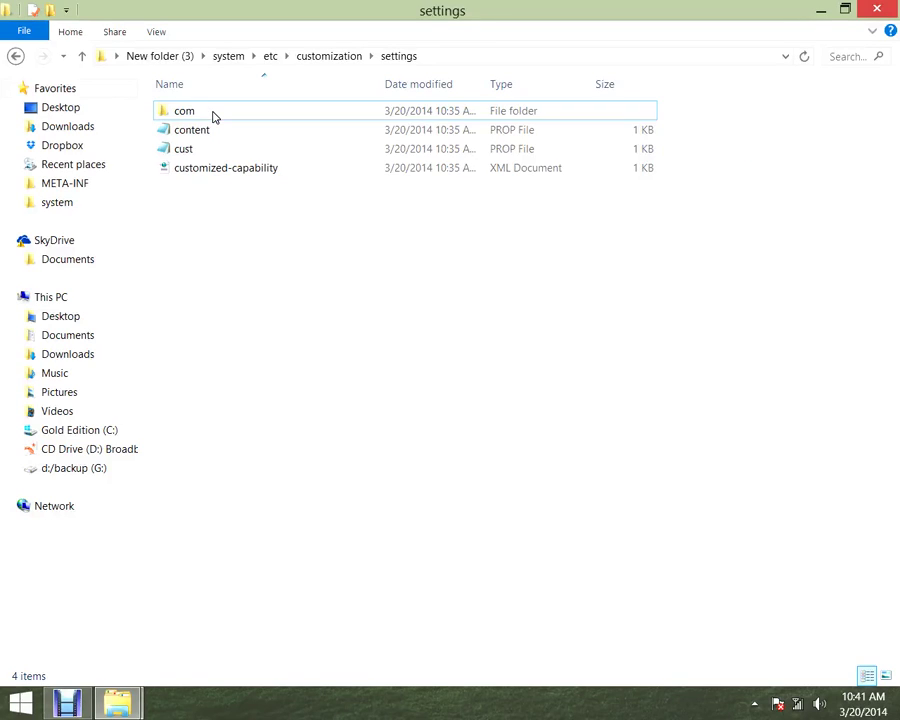
{"action": "double_click", "coordinate": [213, 117]}
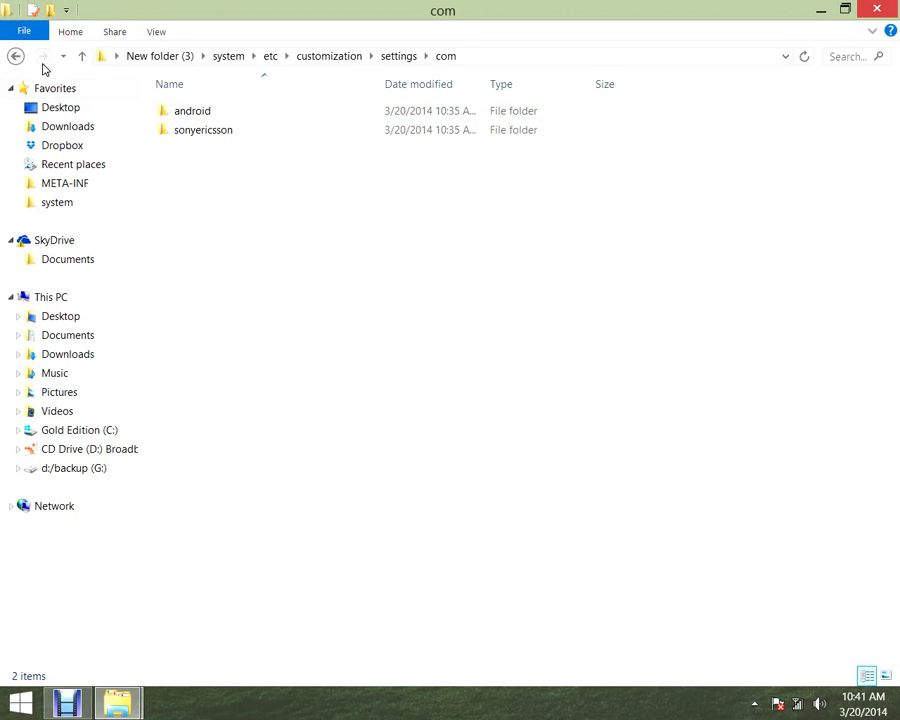
{"action": "double_click", "coordinate": [220, 131]}
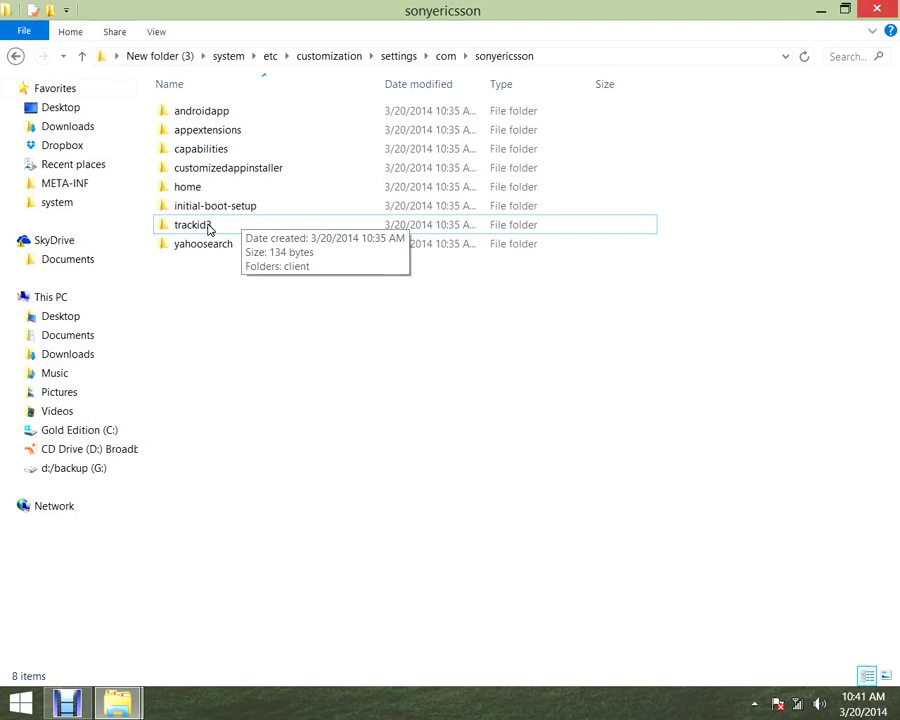
{"action": "double_click", "coordinate": [206, 228]}
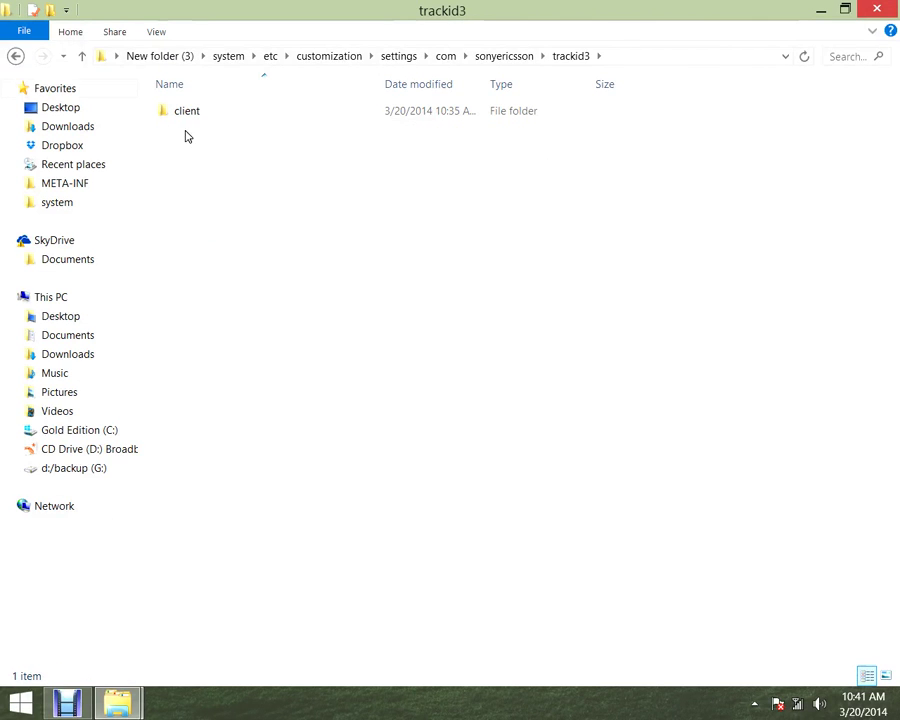
- Go back to the etc folder, look inside its firmware folder, and return to etc
{"action": "left_click", "coordinate": [16, 56]}
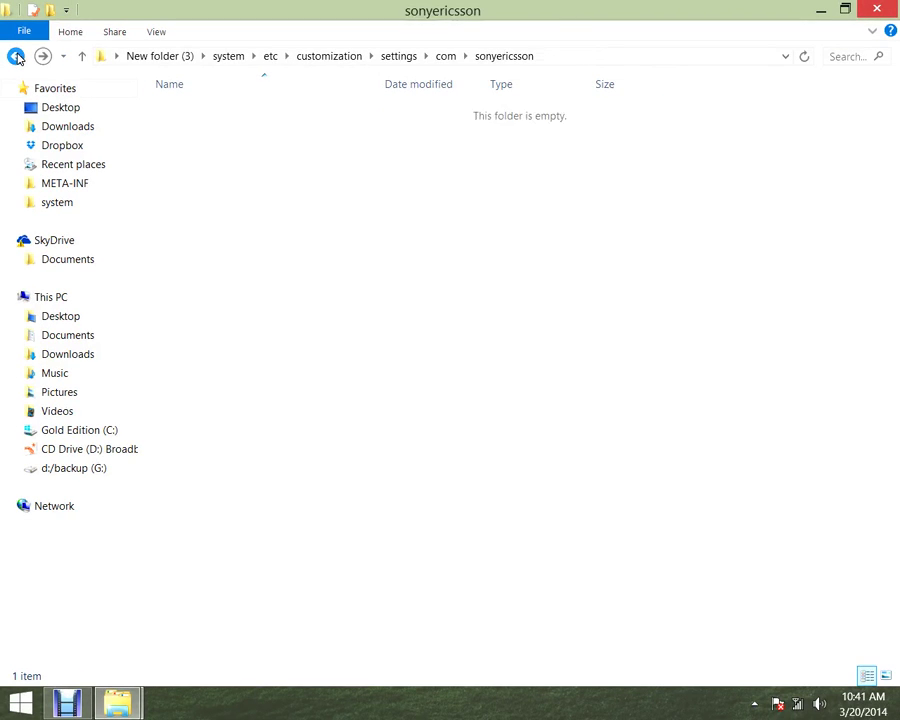
{"action": "left_click", "coordinate": [16, 56]}
{"action": "left_click", "coordinate": [16, 56]}
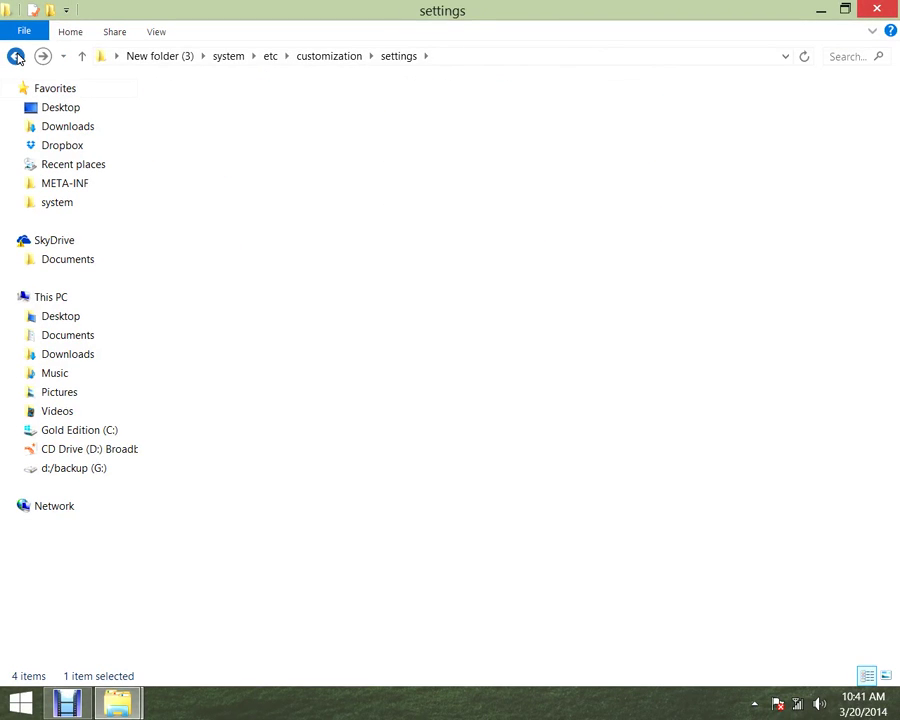
{"action": "left_click", "coordinate": [16, 56]}
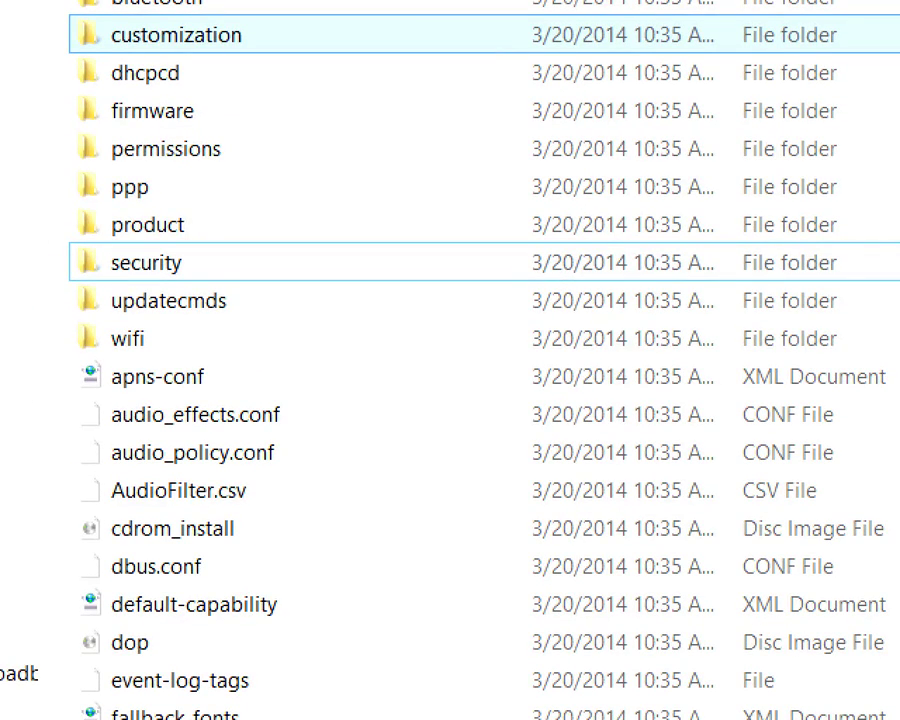
{"action": "double_click", "coordinate": [203, 114]}
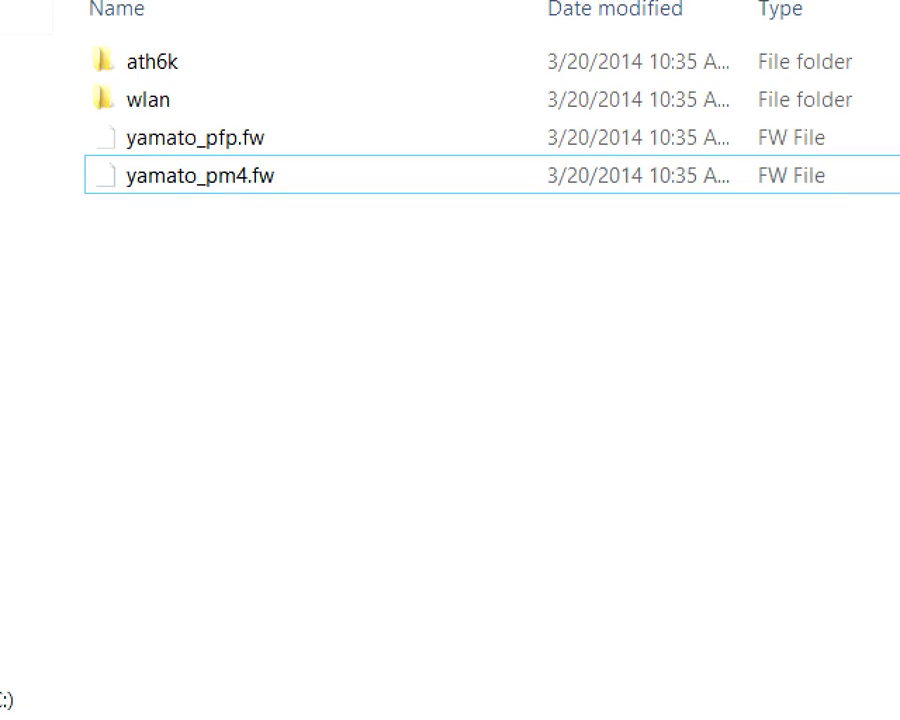
{"action": "left_click", "coordinate": [16, 57]}
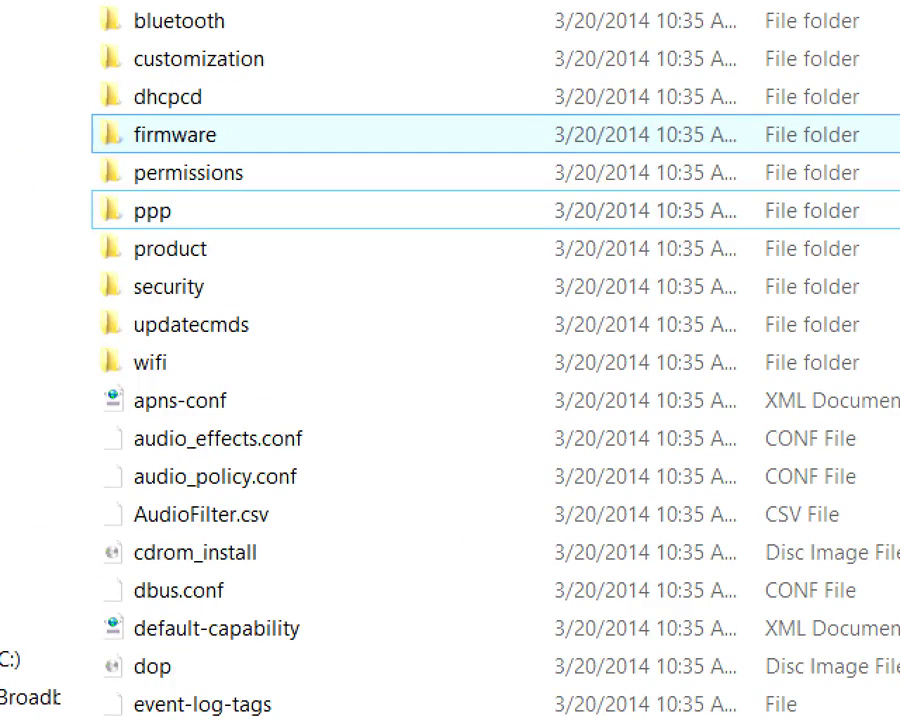
- Delete neoreader.apk, OfficeSuitePro_SE_Viewer.apk, PlayNowClientArvato.apk and trackid.apk from the etc folder's product\applications folder
{"action": "double_click", "coordinate": [236, 251]}
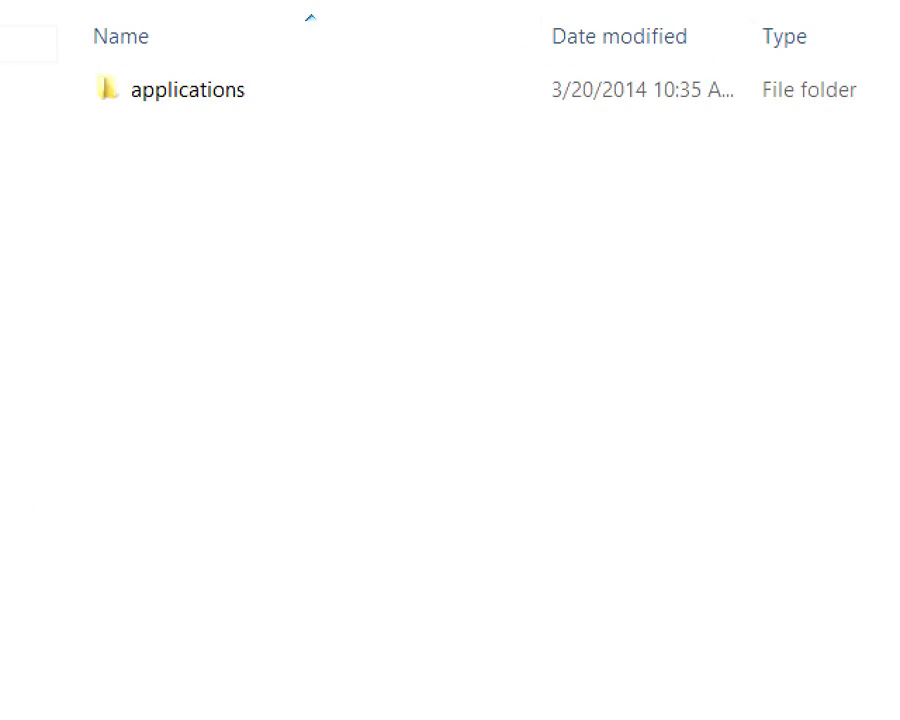
{"action": "double_click", "coordinate": [230, 113]}
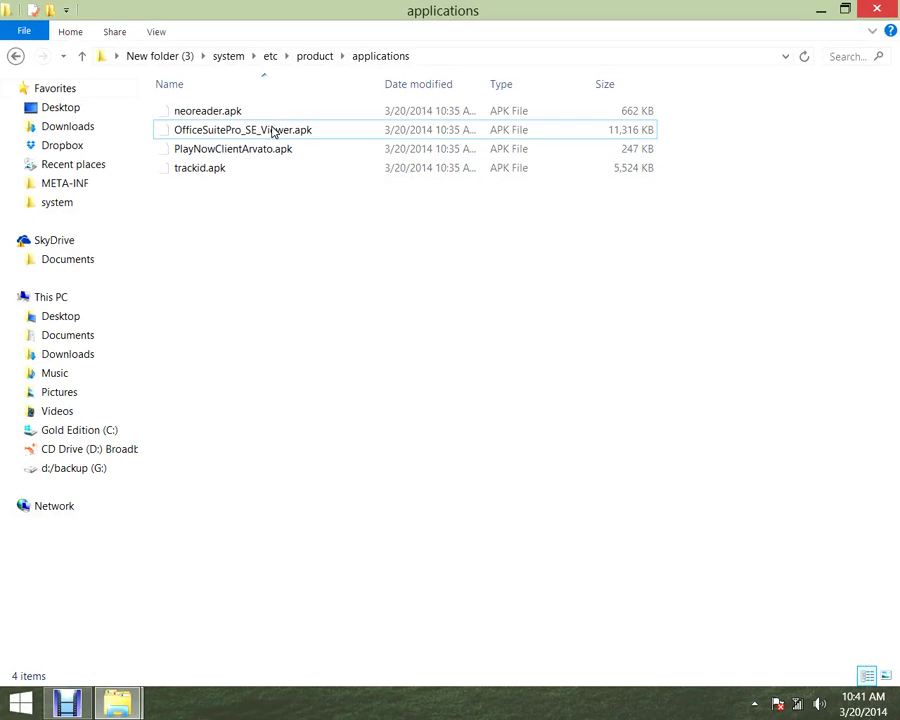
{"action": "left_click", "coordinate": [243, 170]}
{"action": "left_click", "coordinate": [262, 146], "text": "ctrl"}
{"action": "left_click", "coordinate": [262, 126], "text": "ctrl"}
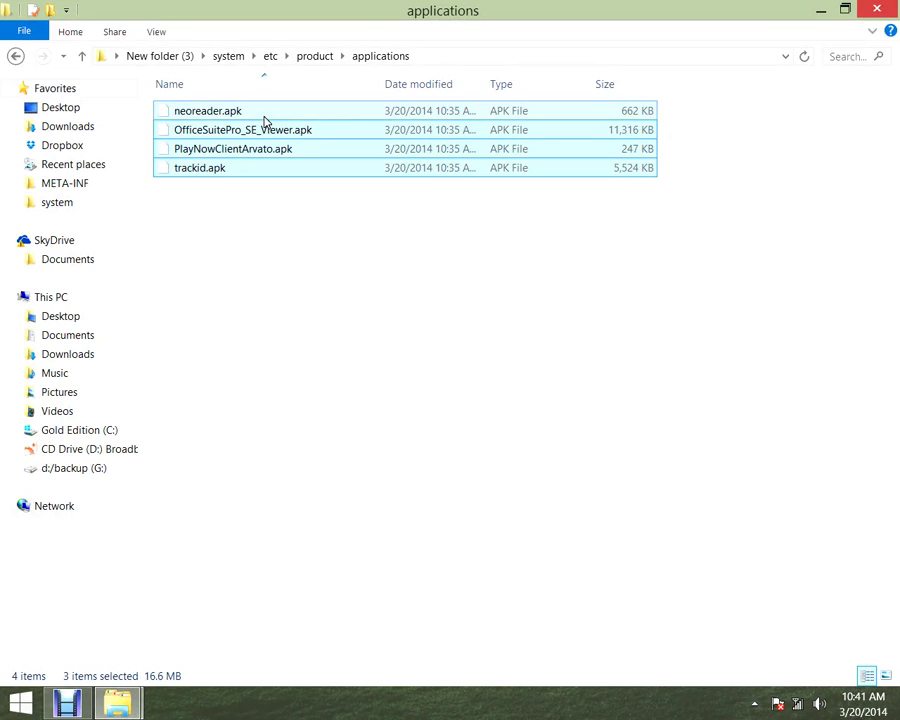
{"action": "left_click", "coordinate": [262, 116], "text": "ctrl"}
{"action": "right_click", "coordinate": [264, 118]}
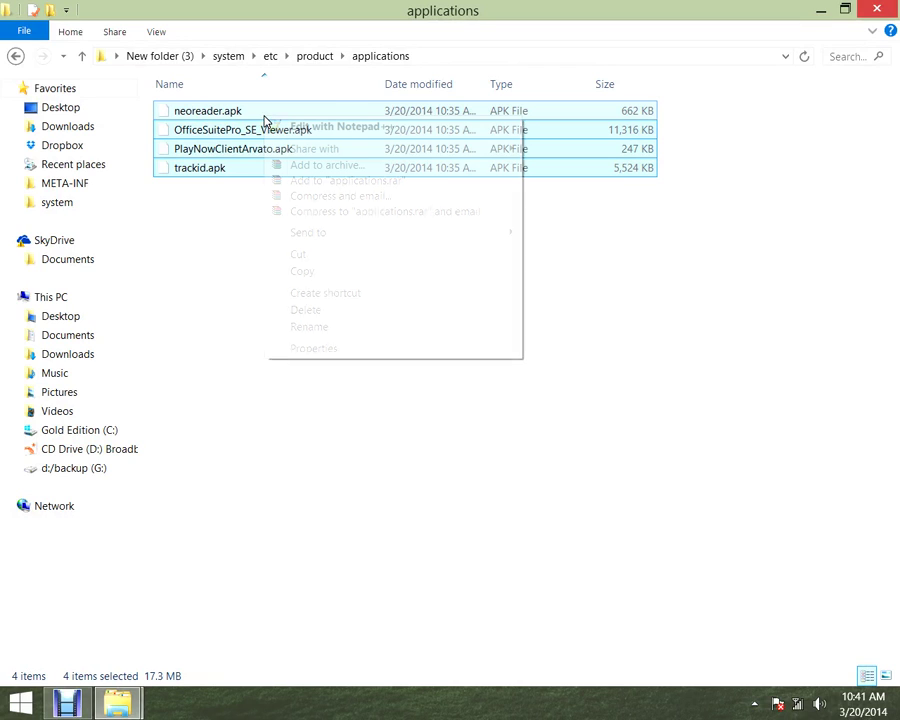
{"action": "left_click", "coordinate": [340, 312]}
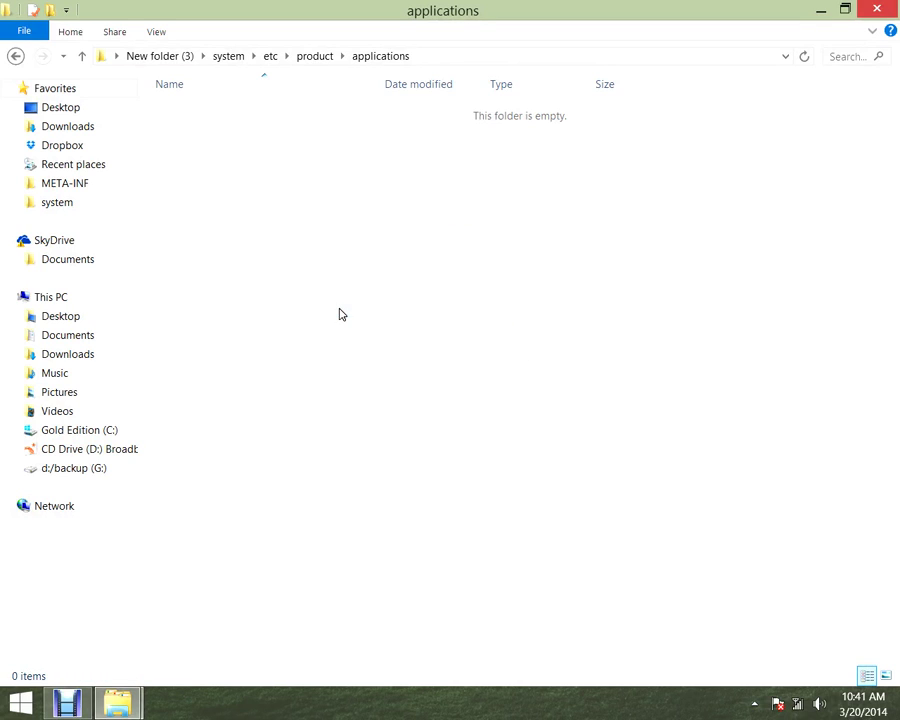
- Return to the etc folder, view the XML files in permissions, and go back to the system folder
{"action": "left_click", "coordinate": [14, 58]}
{"action": "left_click", "coordinate": [14, 57]}
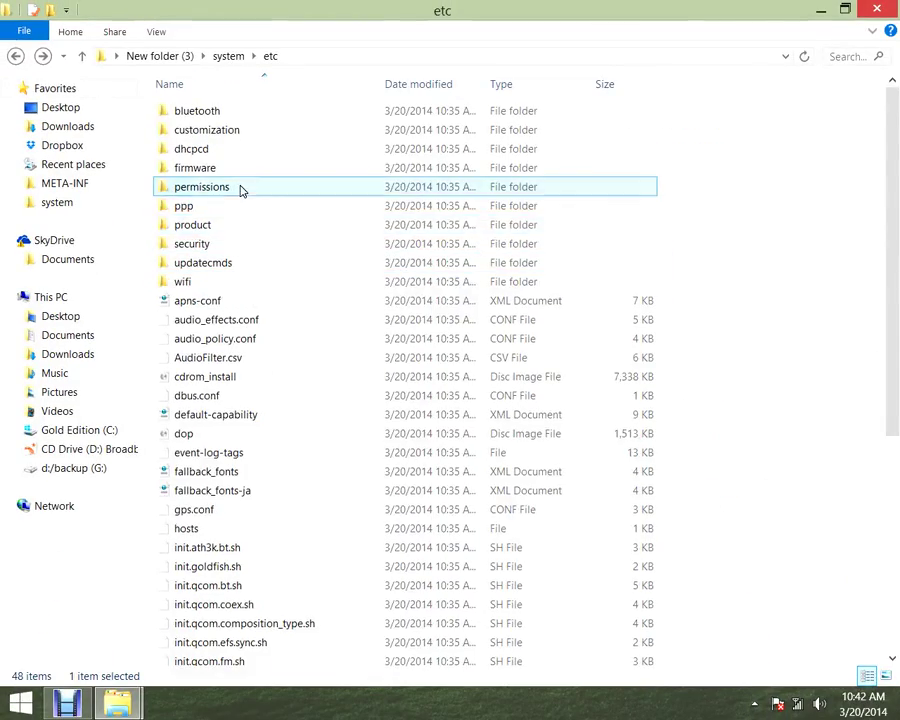
{"action": "double_click", "coordinate": [255, 182]}
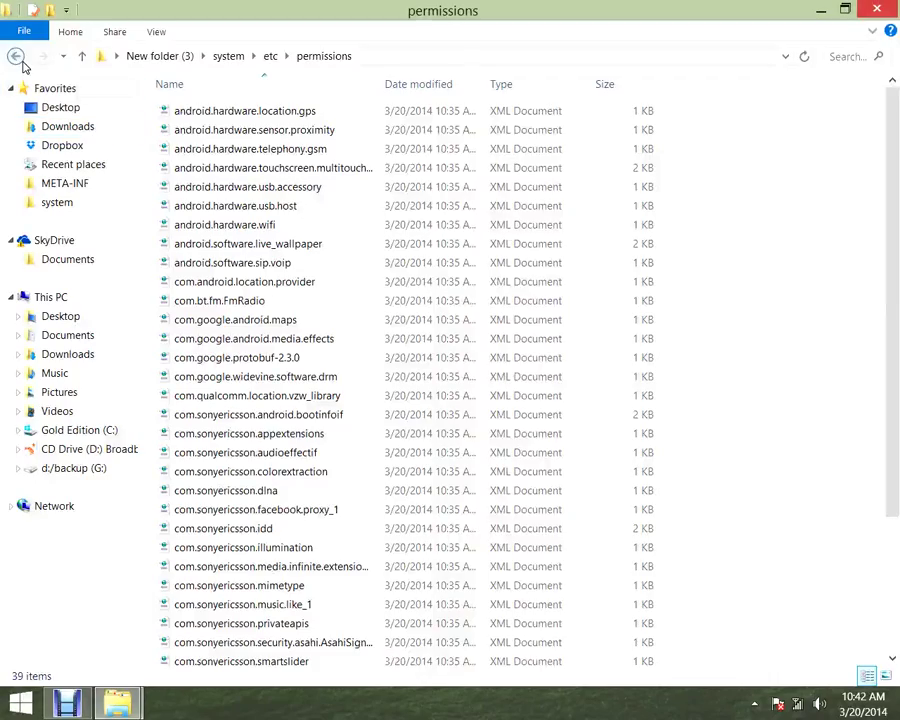
{"action": "left_click", "coordinate": [17, 55]}
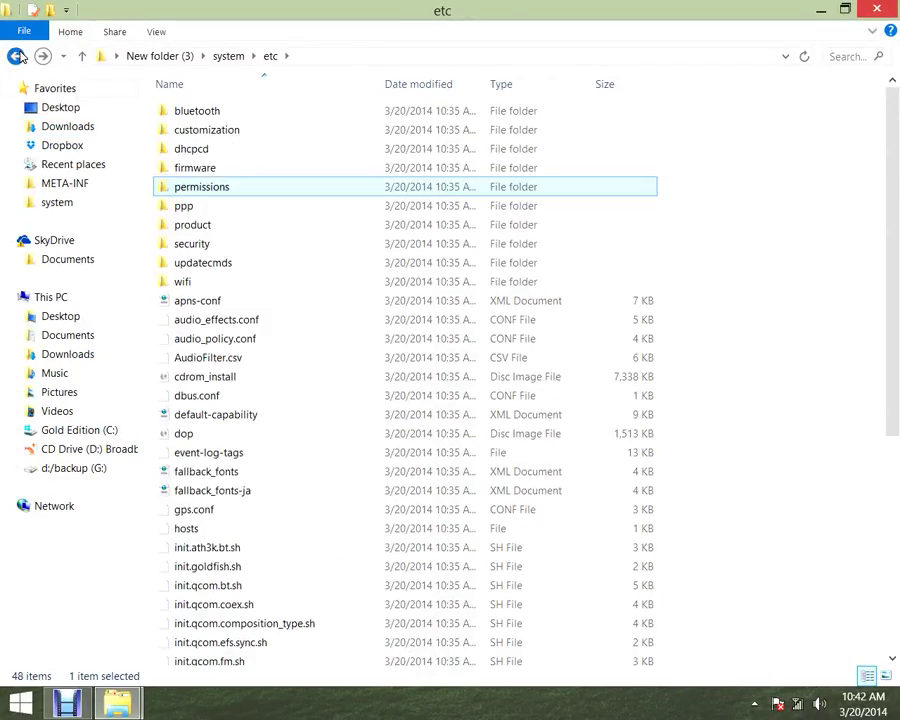
{"action": "left_click", "coordinate": [17, 55]}
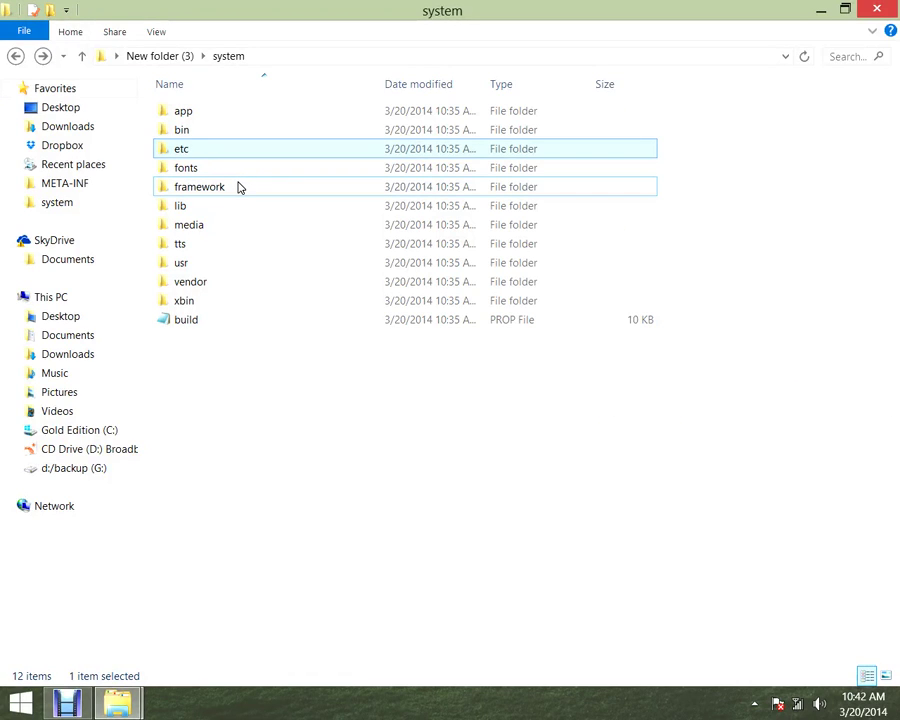
- Open the media\video folder and check the combined size of its four videos in their properties
{"action": "double_click", "coordinate": [229, 226]}
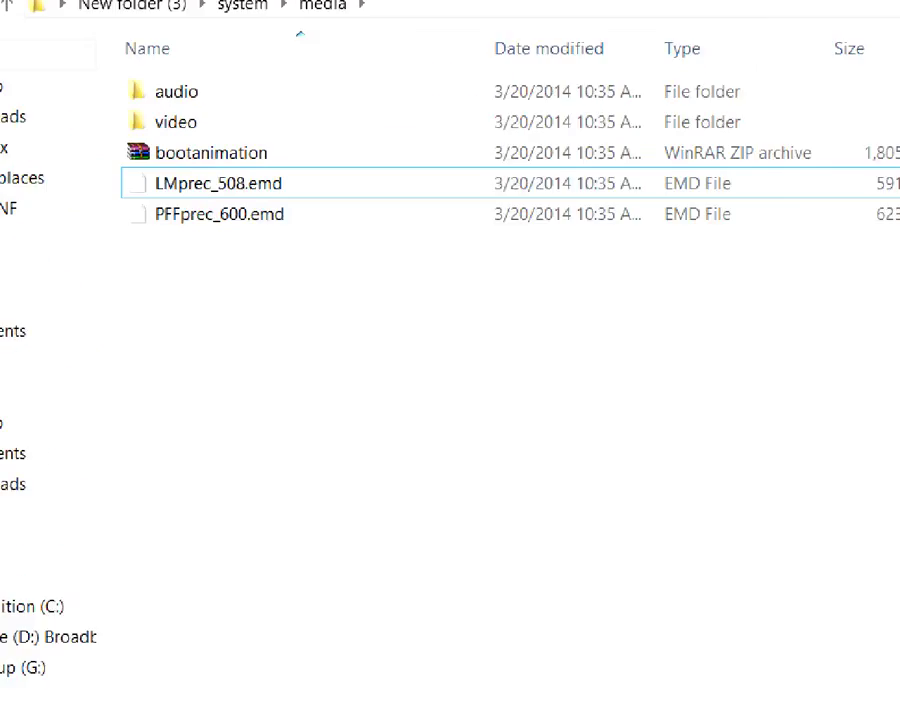
{"action": "double_click", "coordinate": [217, 131]}
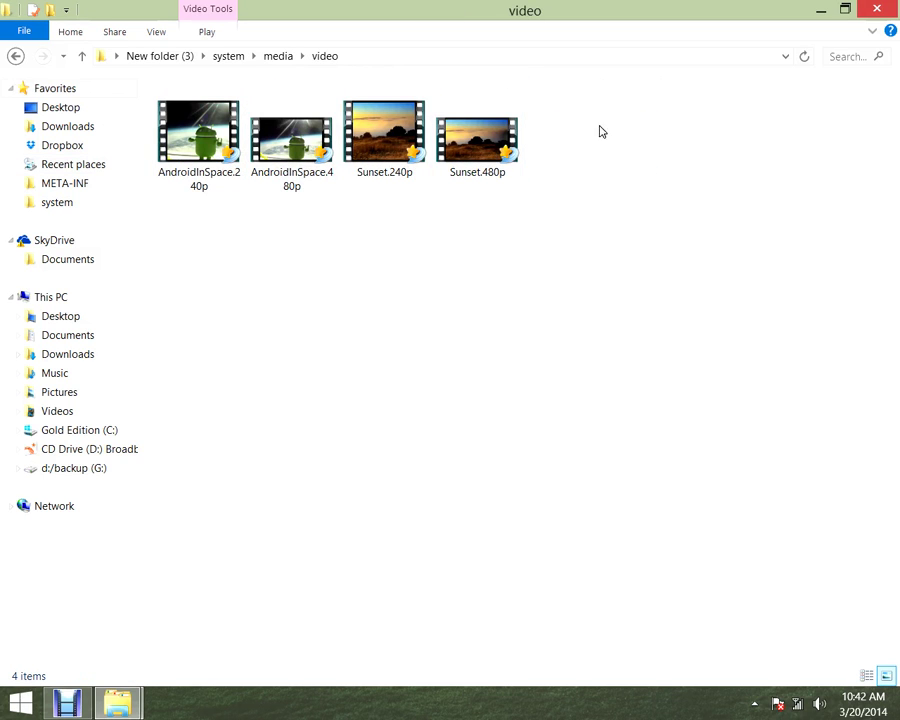
{"action": "left_click_drag", "start_coordinate": [596, 125], "coordinate": [142, 311]}
{"action": "right_click", "coordinate": [196, 124]}
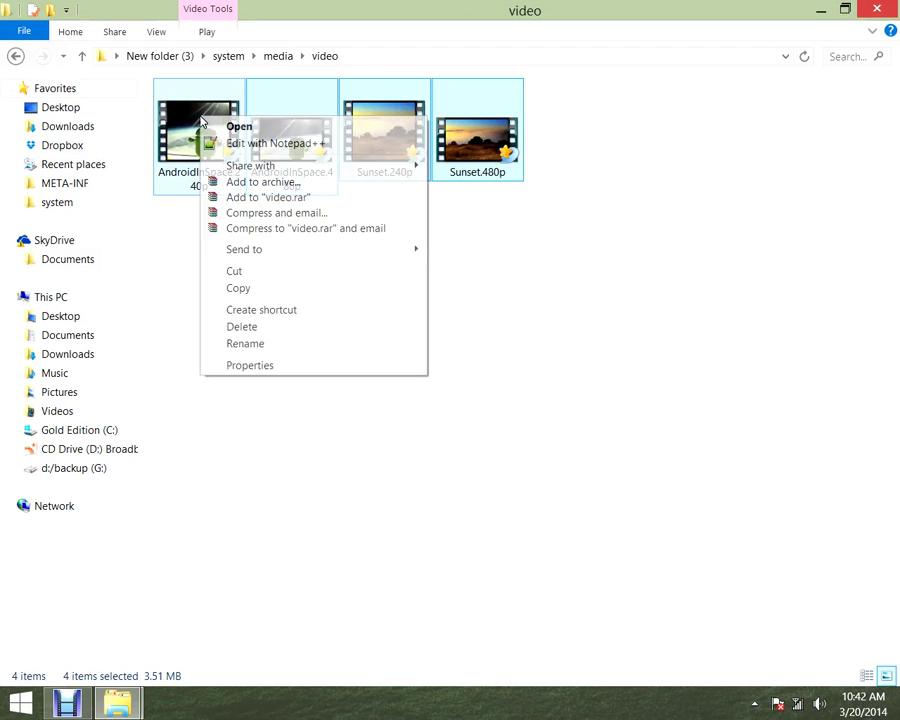
{"action": "left_click", "coordinate": [336, 366]}
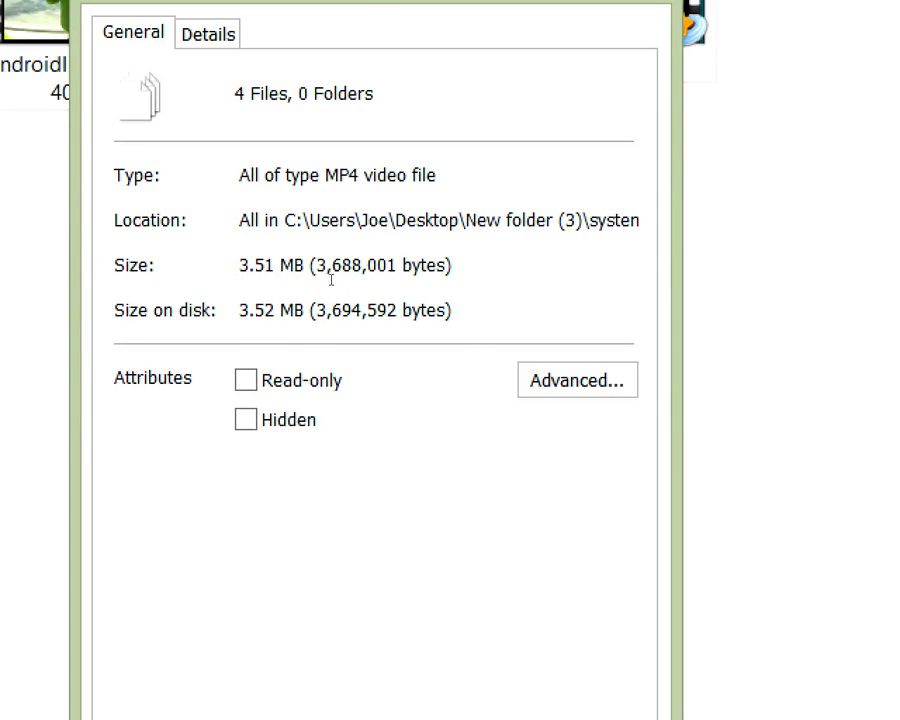
{"action": "left_click", "coordinate": [486, 131]}
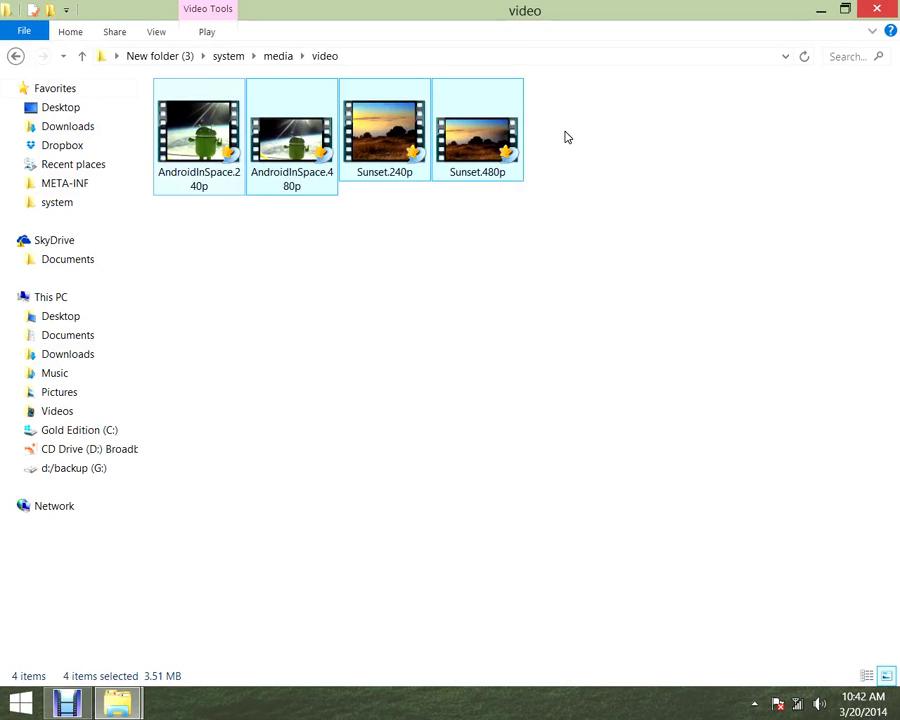
- Delete all four AndroidInSpace and Sunset video files from the media\video folder
{"action": "left_click_drag", "start_coordinate": [565, 137], "coordinate": [169, 220]}
{"action": "right_click", "coordinate": [210, 126]}
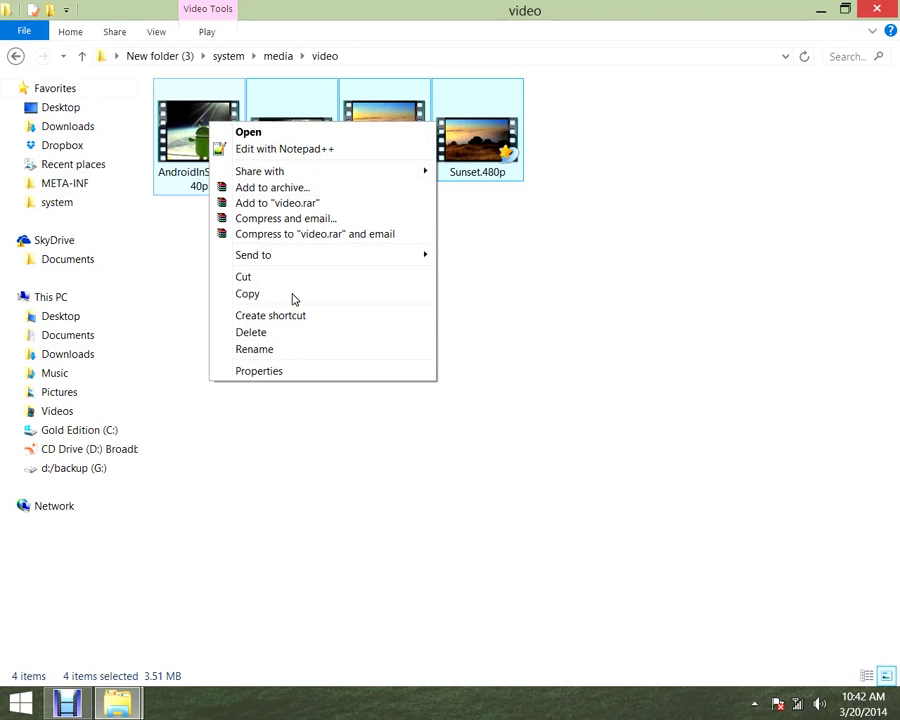
{"action": "left_click", "coordinate": [251, 332]}
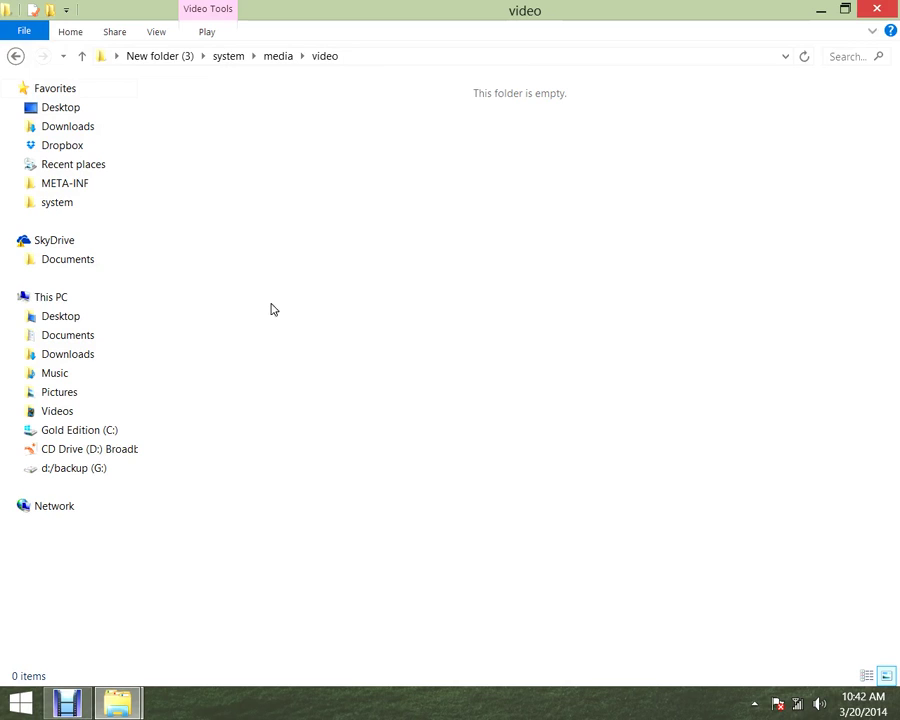
- Return to the media folder and delete the bootanimation archive
{"action": "left_click", "coordinate": [17, 57]}
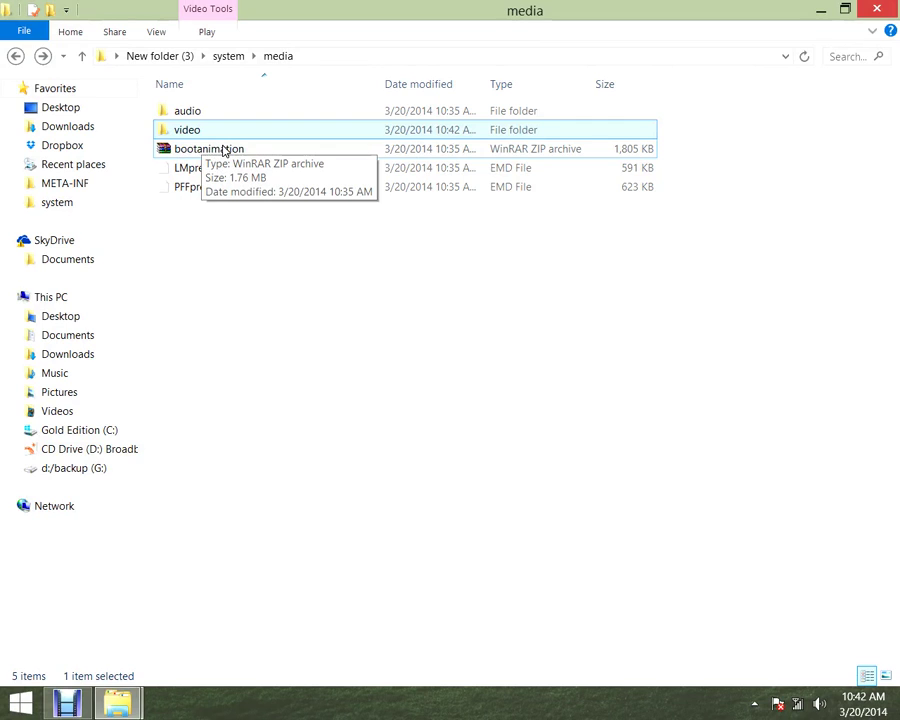
{"action": "left_click", "coordinate": [245, 149]}
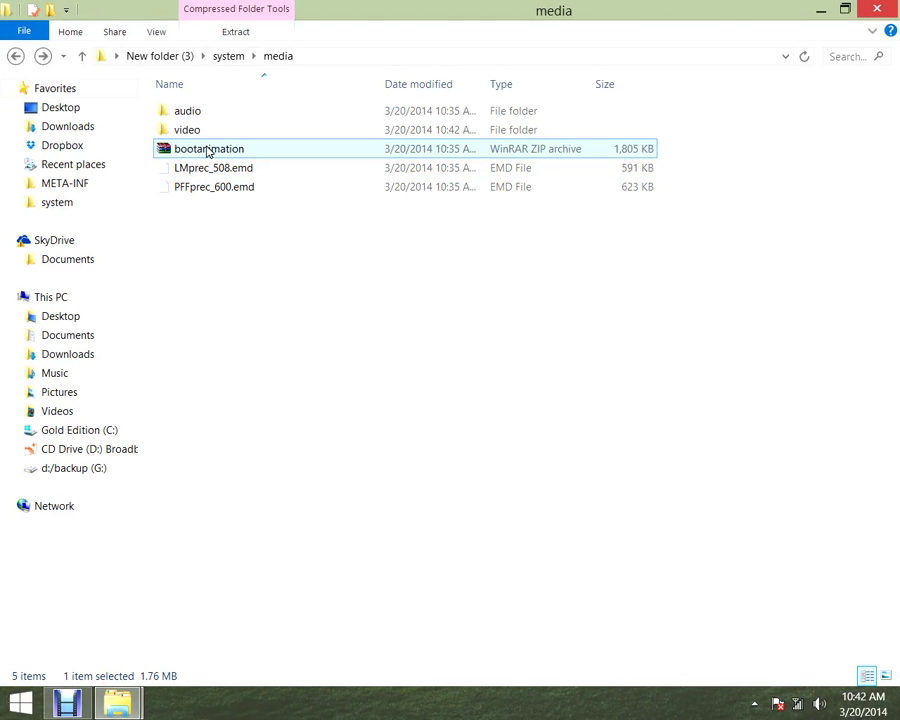
{"action": "right_click", "coordinate": [207, 150]}
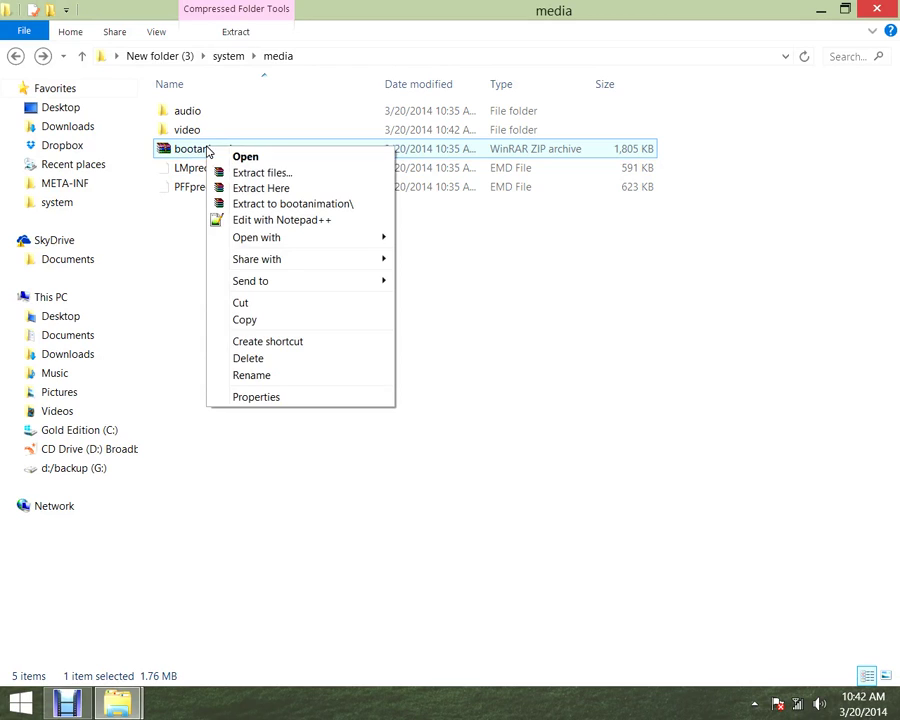
{"action": "left_click", "coordinate": [282, 359]}
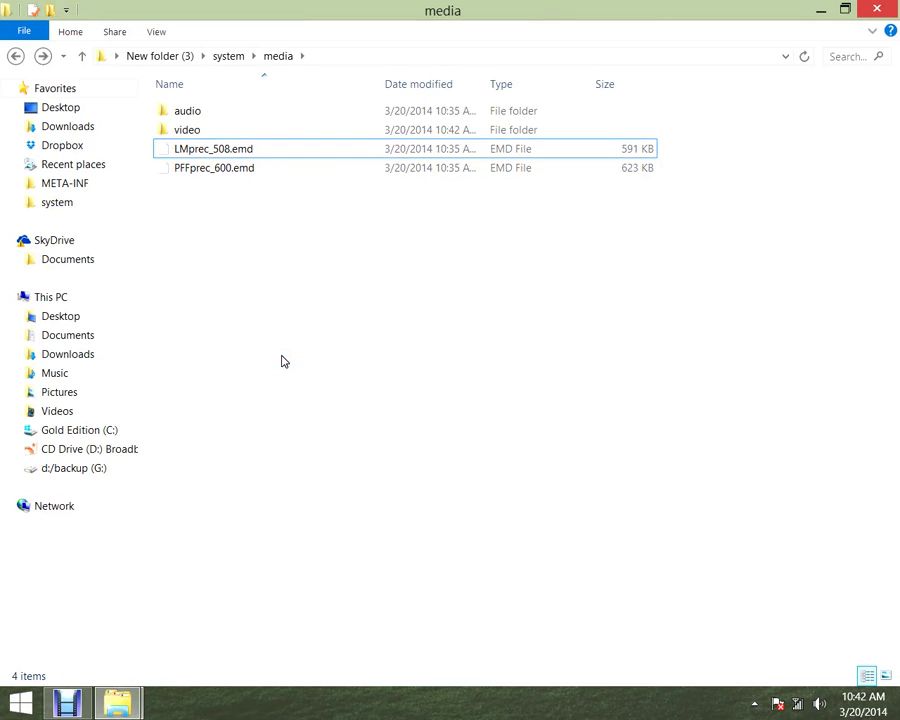
- Go back from the media folder to New folder (3) and look over the actions available for the my rom archive
{"action": "left_click", "coordinate": [16, 56]}
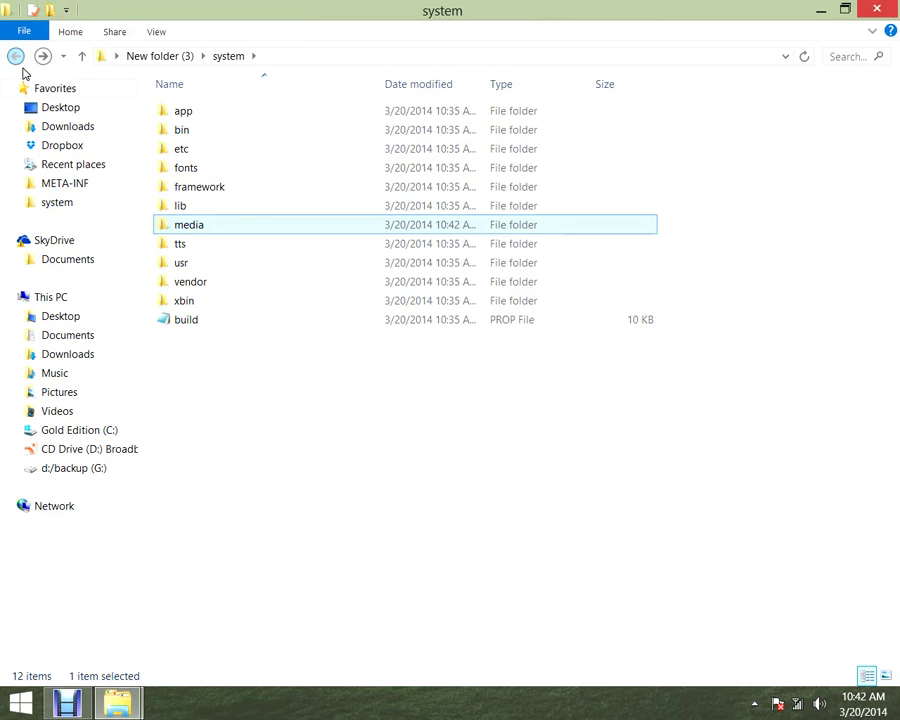
{"action": "left_click", "coordinate": [16, 56]}
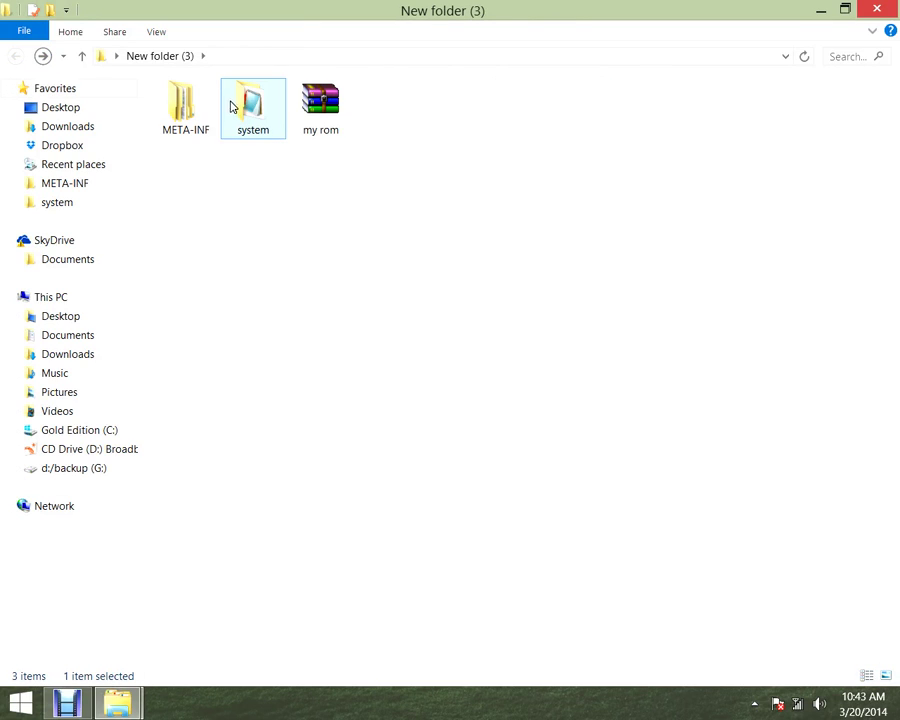
{"action": "left_click", "coordinate": [320, 102]}
{"action": "right_click", "coordinate": [316, 100]}
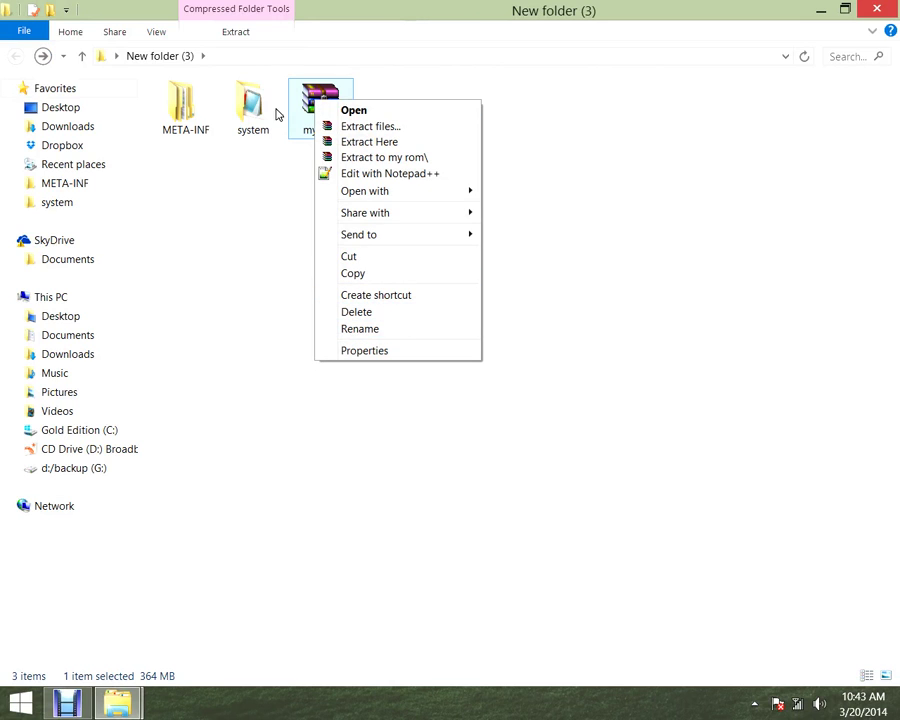
{"action": "left_click", "coordinate": [291, 217]}
{"action": "right_click", "coordinate": [321, 110]}
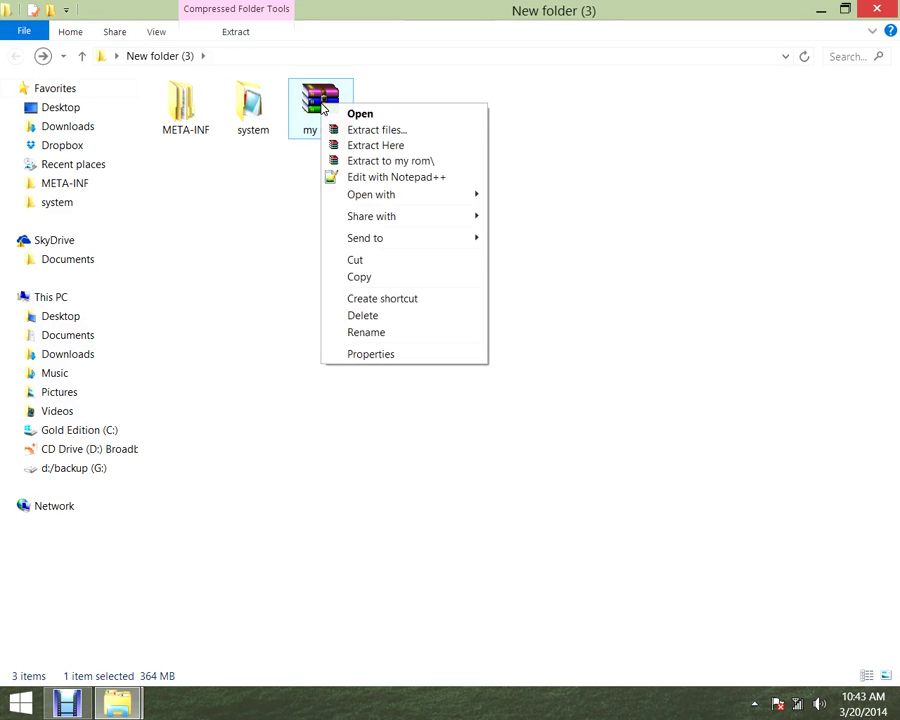
{"action": "left_click", "coordinate": [271, 203]}
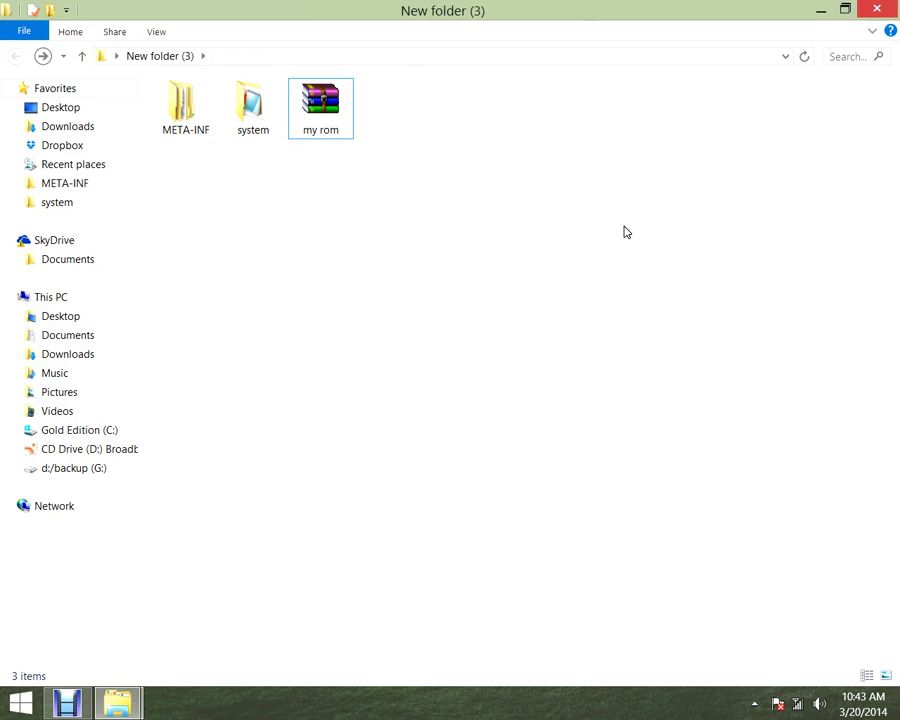
- Close the New folder (3) and New folder windows to clear the desktop
{"action": "left_click", "coordinate": [880, 9]}
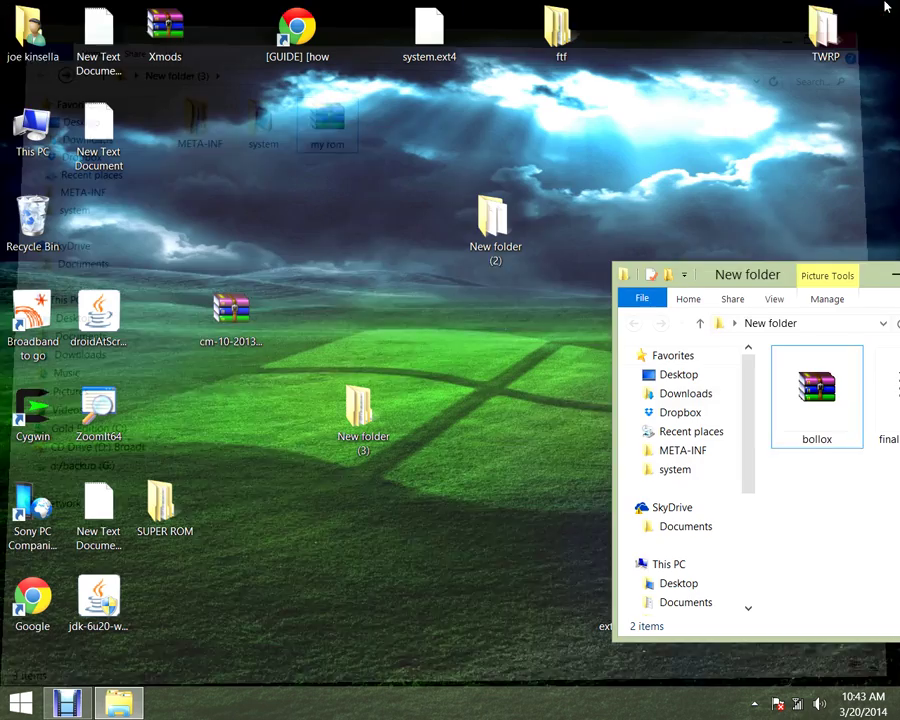
{"action": "left_click_drag", "start_coordinate": [875, 287], "coordinate": [695, 234]}
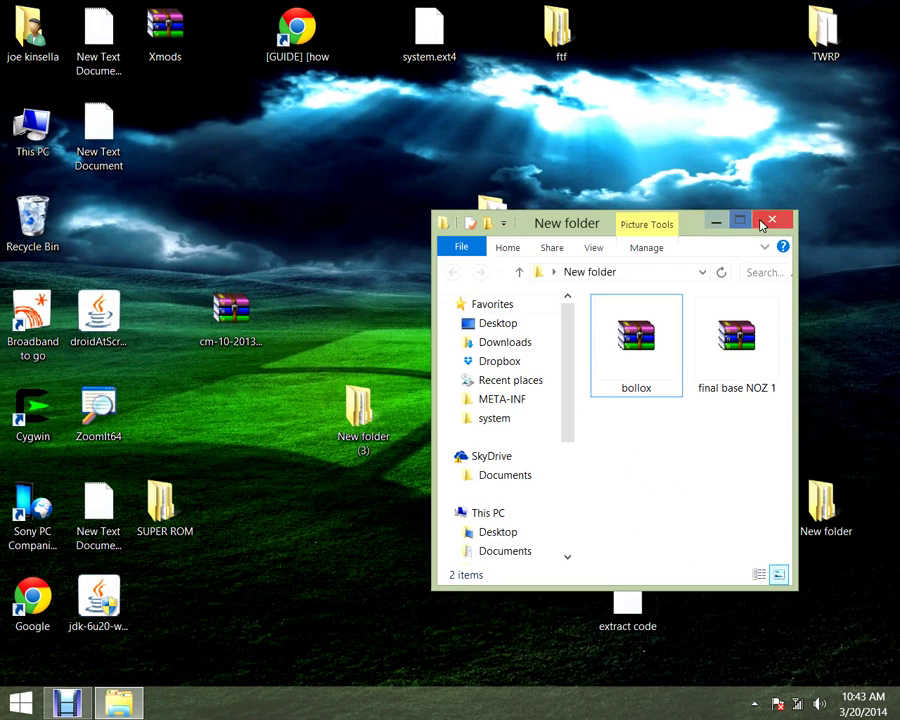
{"action": "left_click", "coordinate": [775, 218]}
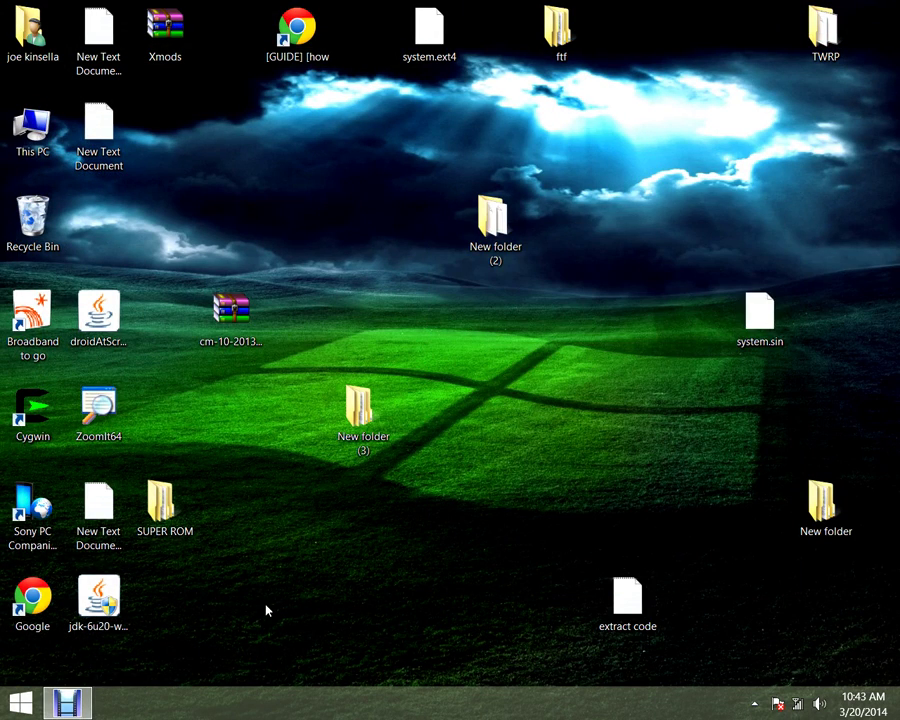
{"action": "left_click", "coordinate": [66, 704]}
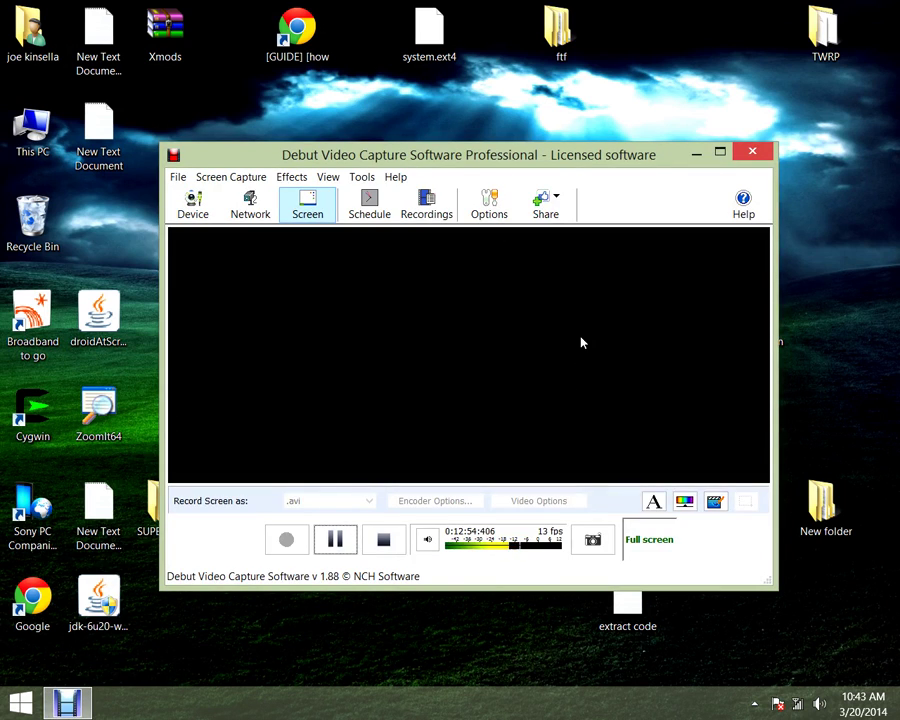